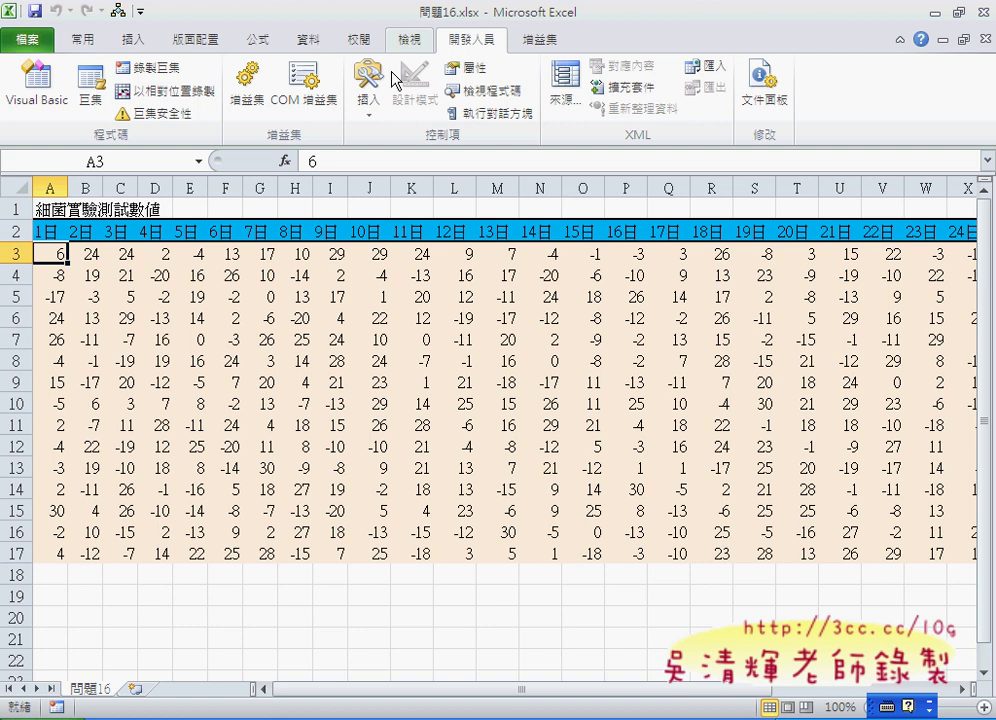
Open the VBA editor for 問題16.xlsx and insert a new Module1 into its VBAProject.
click(92, 92)
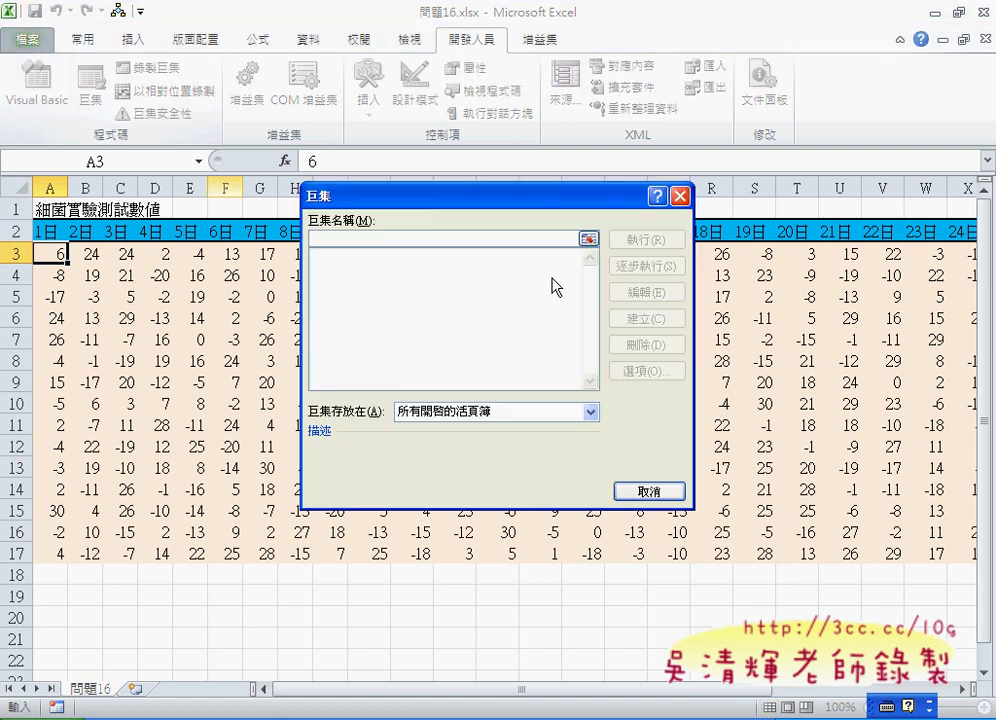
click(660, 494)
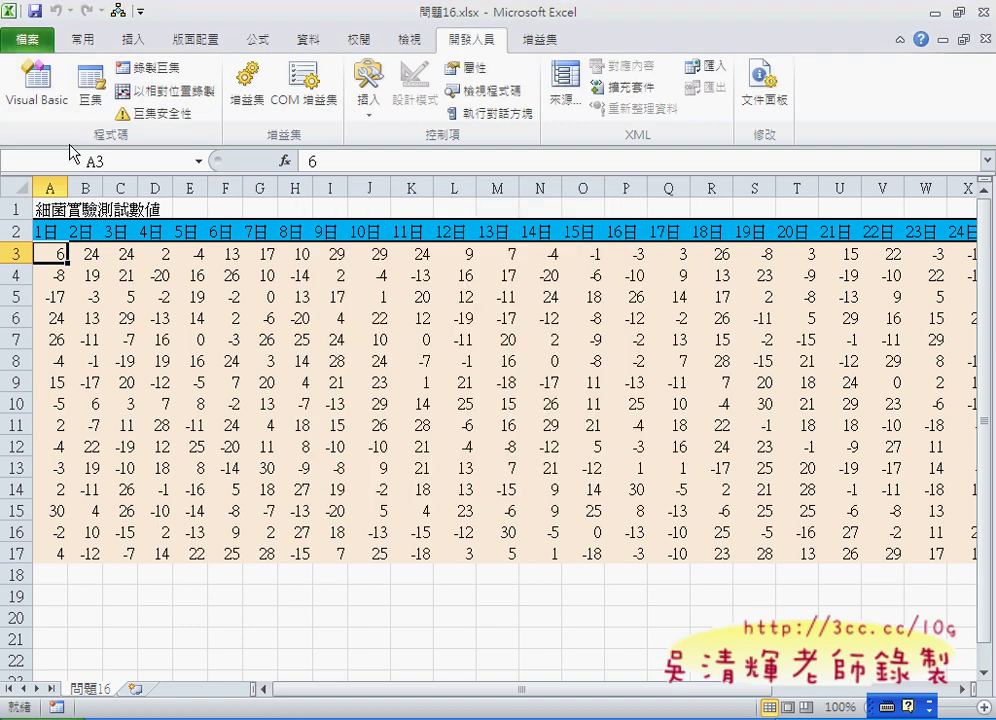
click(36, 88)
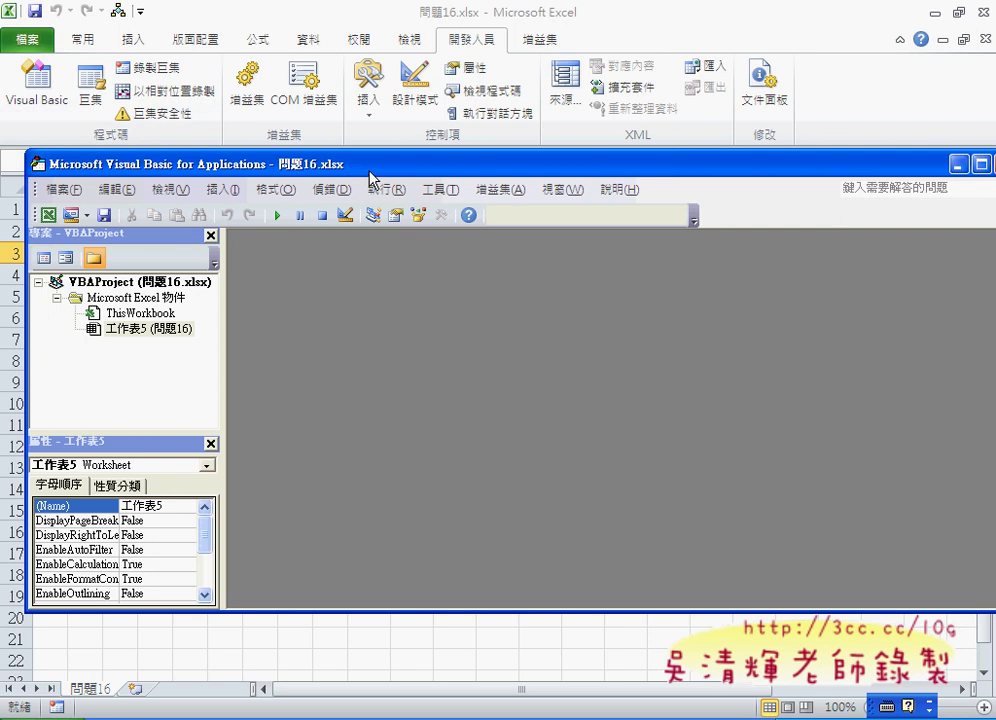
drag(370, 166, 386, 166)
drag(269, 165, 367, 165)
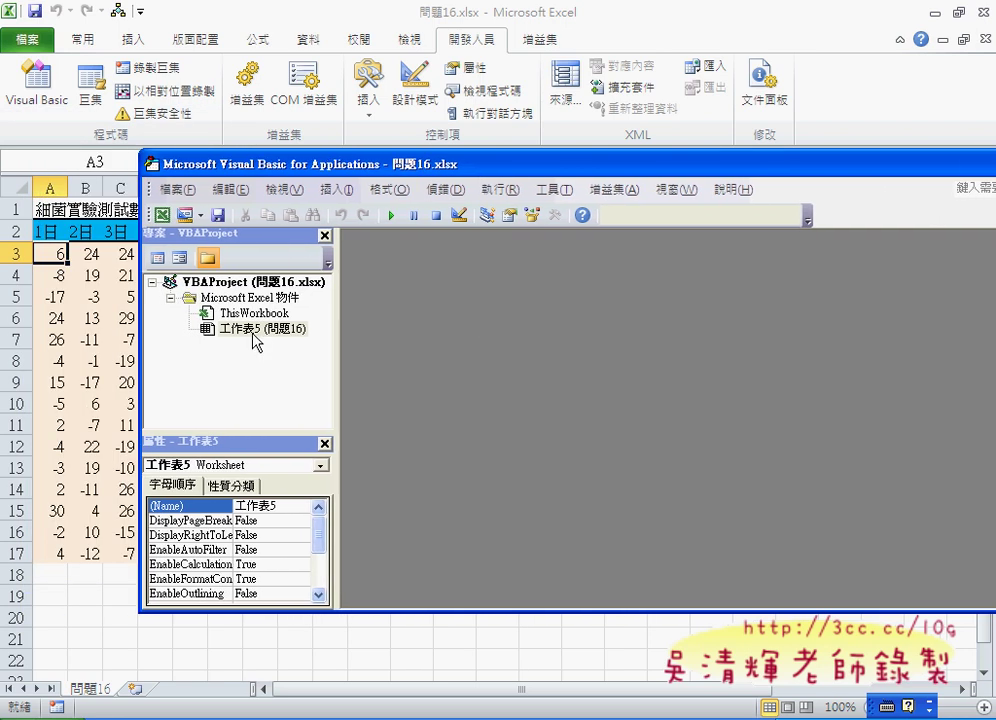
right_click(256, 282)
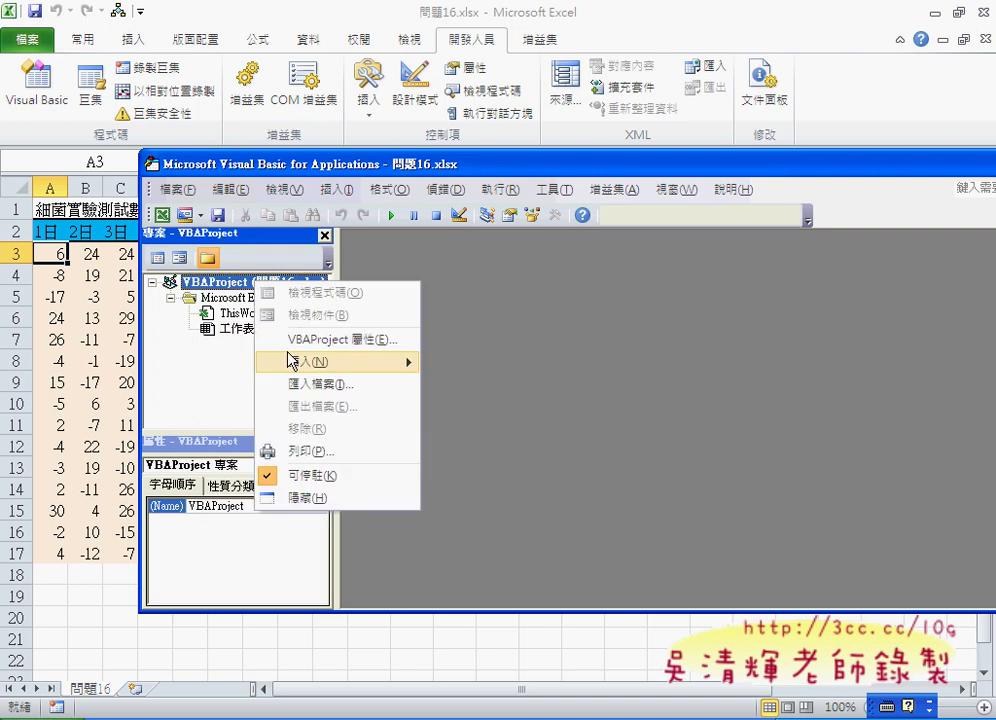
mouse_move(332, 361)
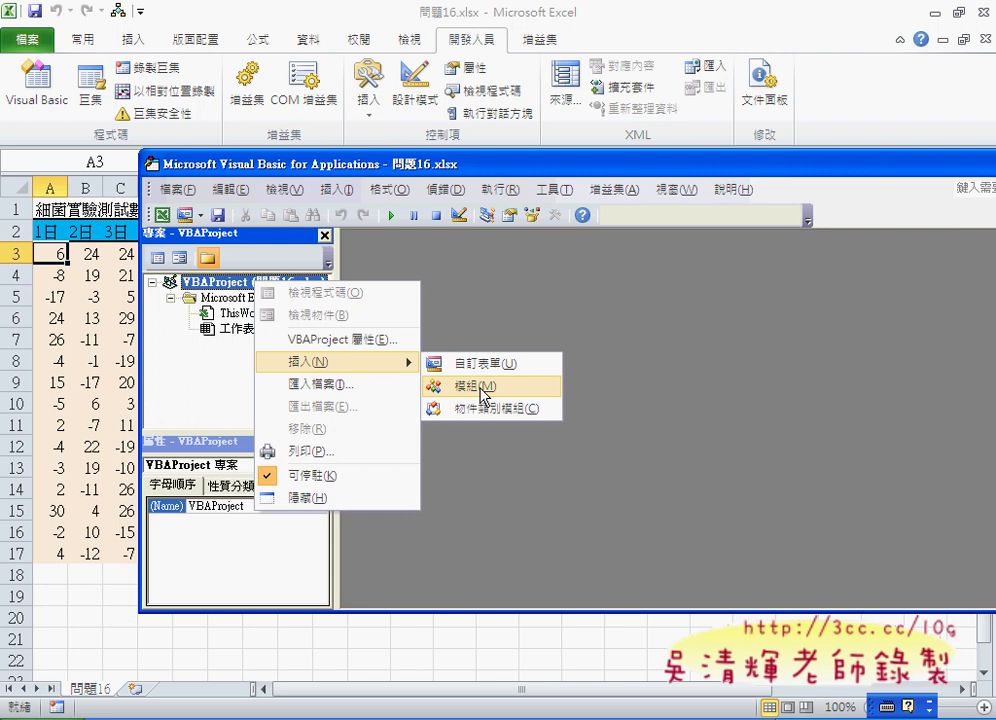
click(480, 389)
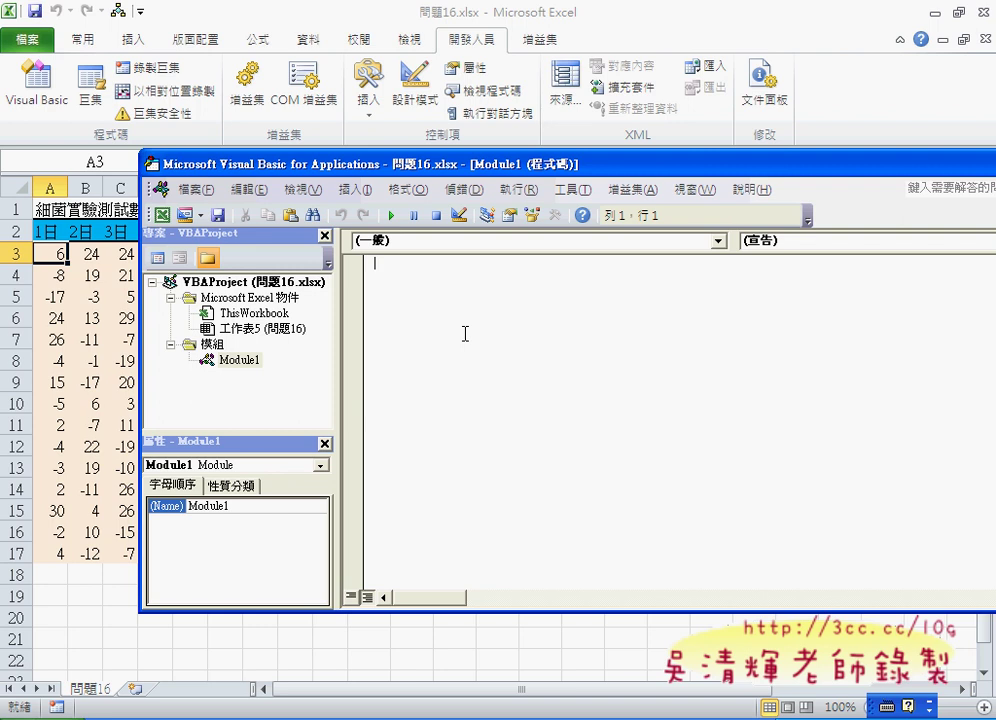
Create the empty procedure Sub 負數轉換() with its End Sub in Module1.
text(sub)
key(ctrl+space)
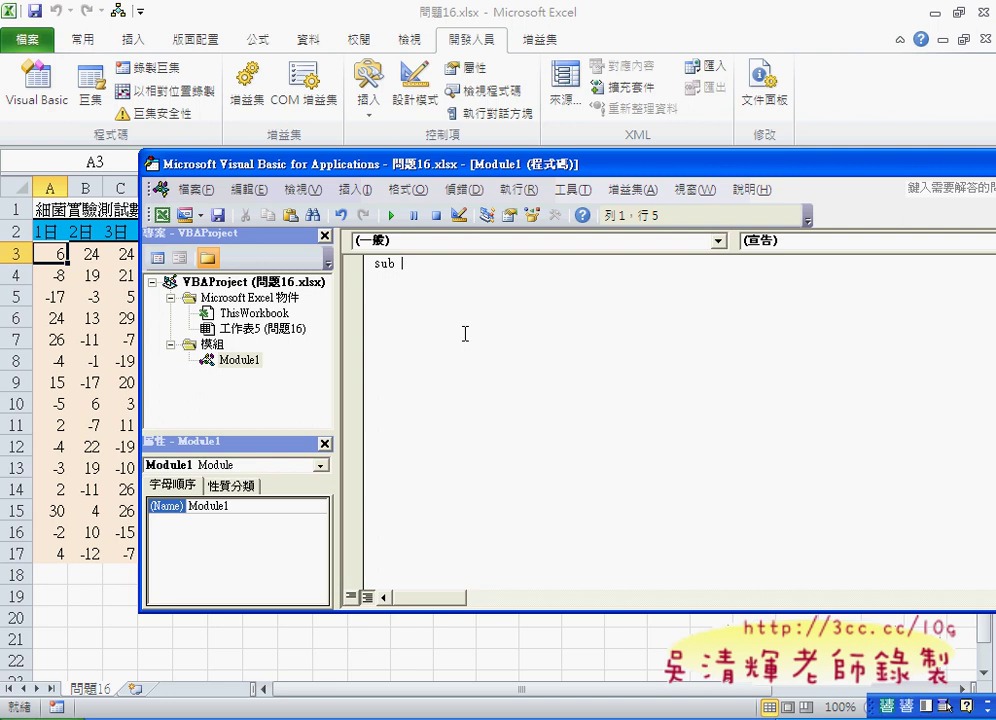
text(副)
text(數)
text(轉)
text(換)
key(Return)
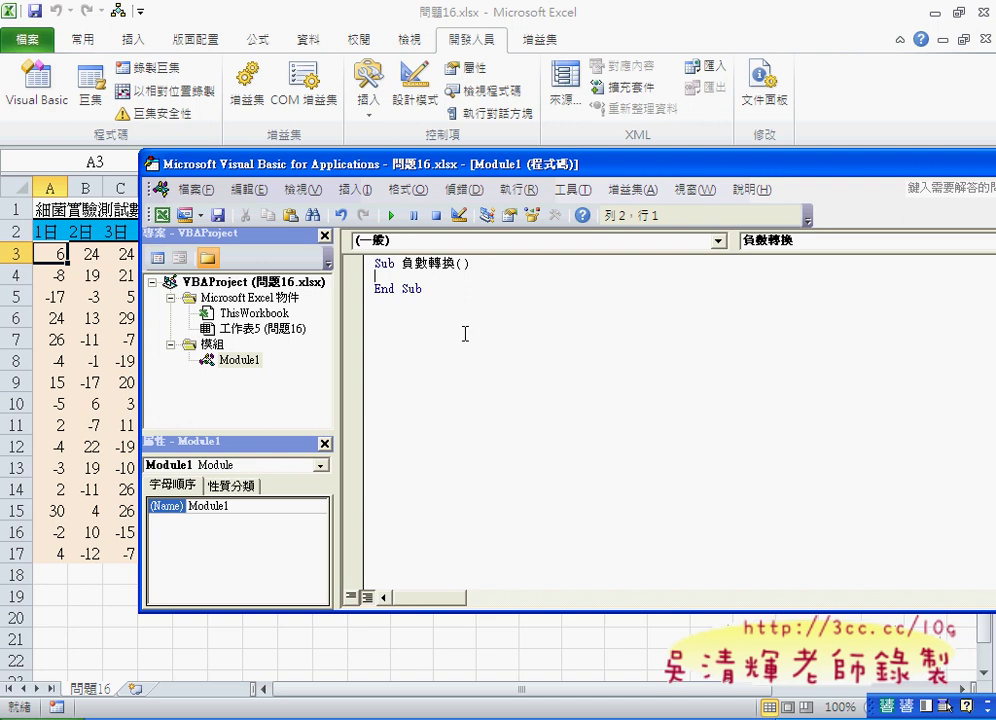
key(Return)
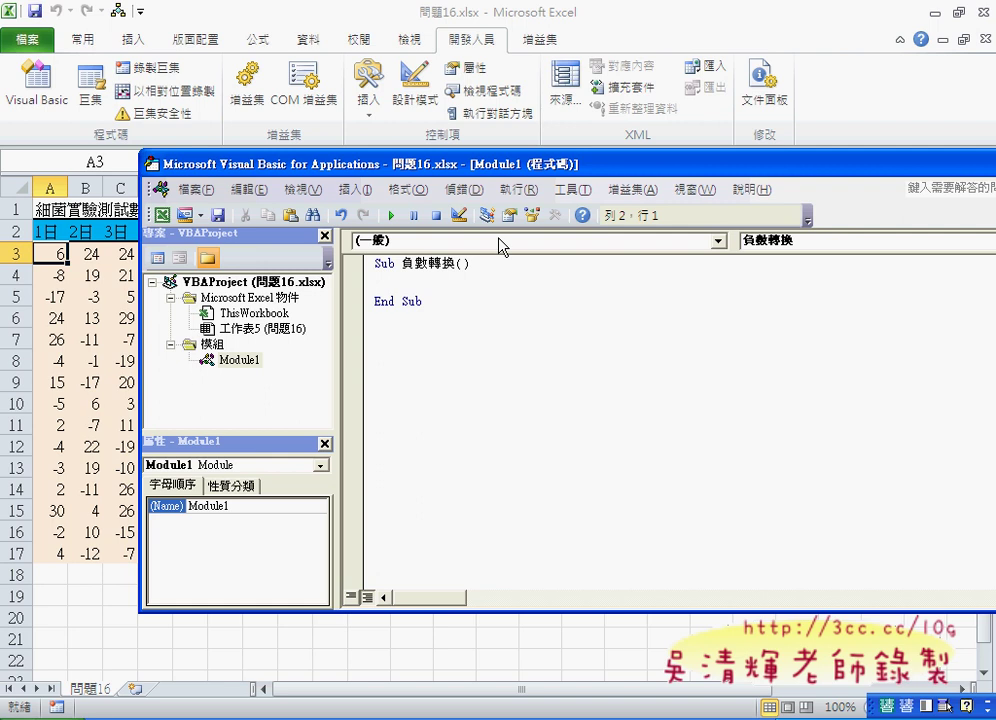
drag(507, 169, 490, 244)
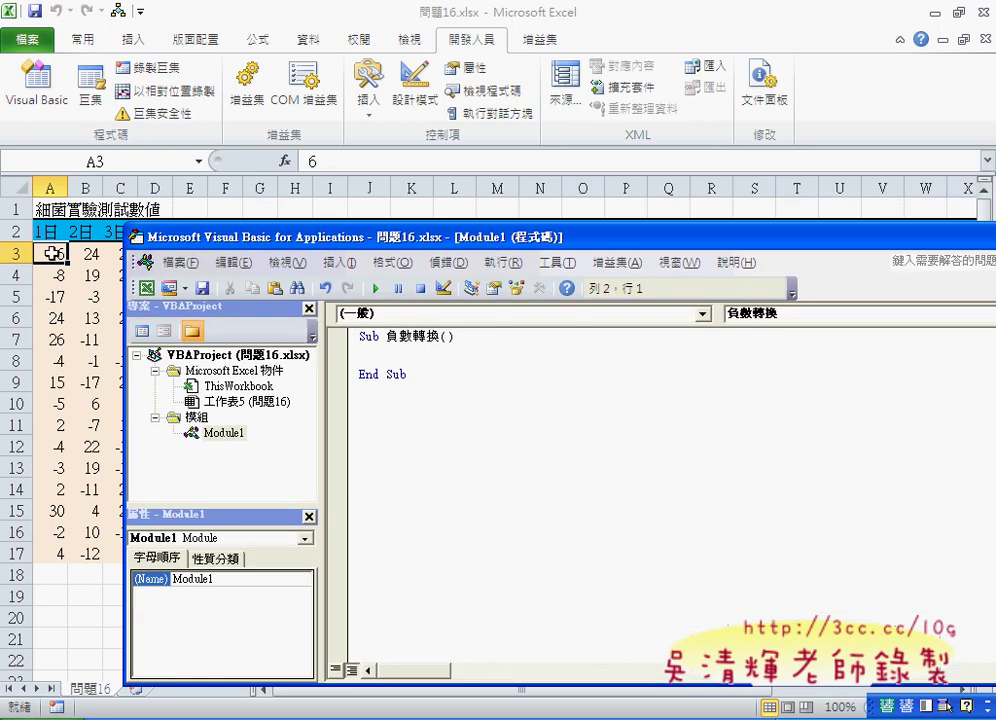
Drag the VBA editor lower to uncover more of the worksheet's data columns.
drag(206, 237, 262, 323)
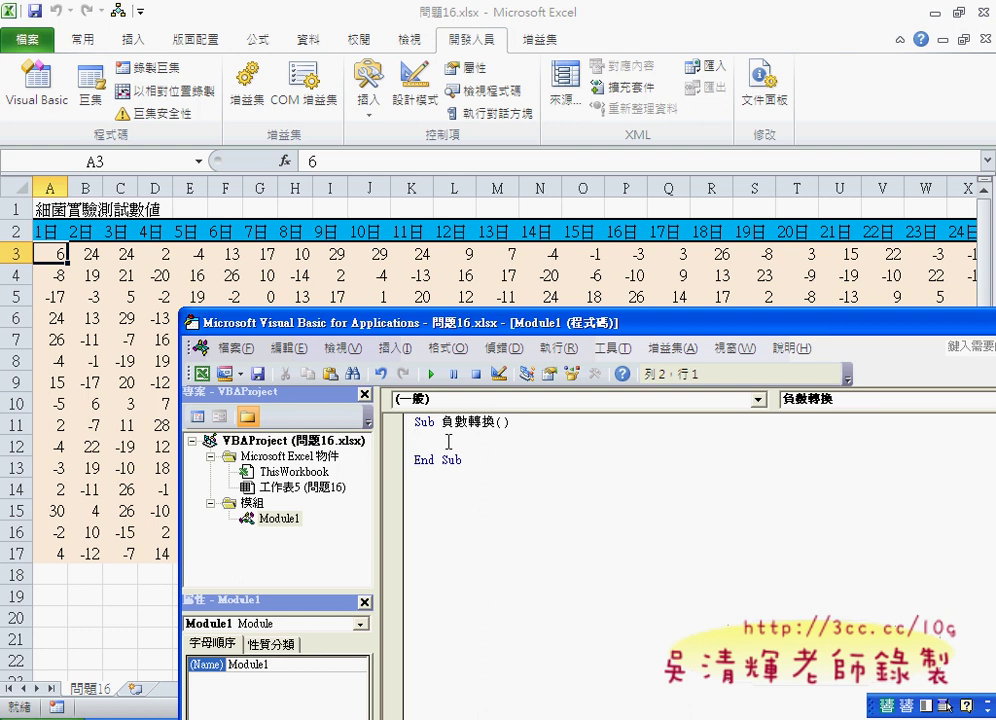
Switch input back to English and type the reference cells(3,1) in the procedure body.
key(Return)
key(ctrl+space)
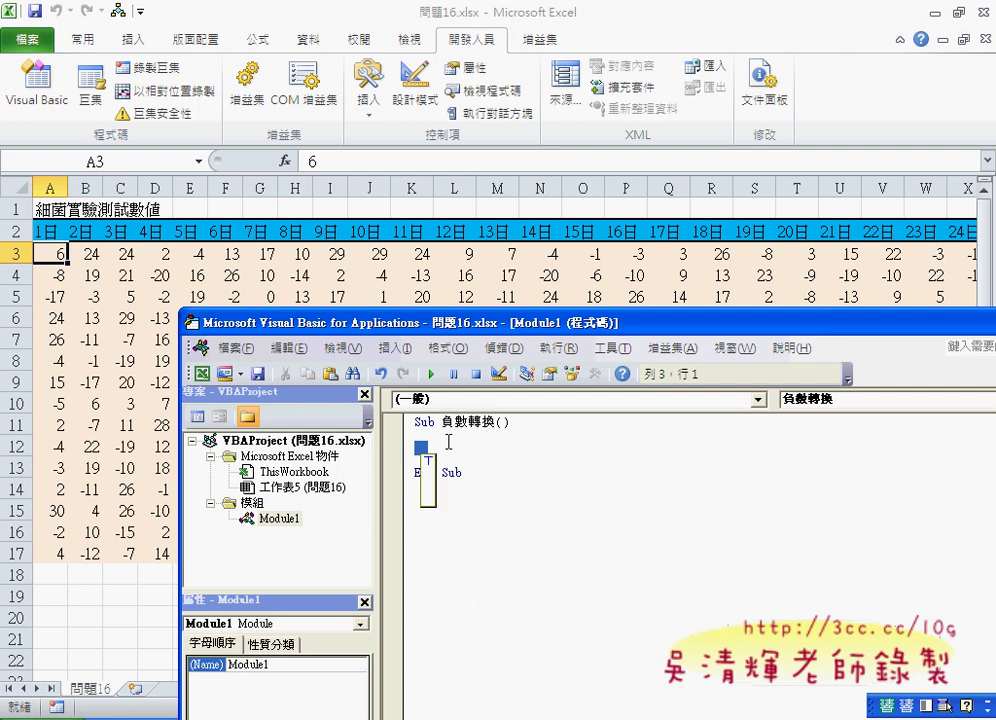
key(ctrl+space)
key(shift)
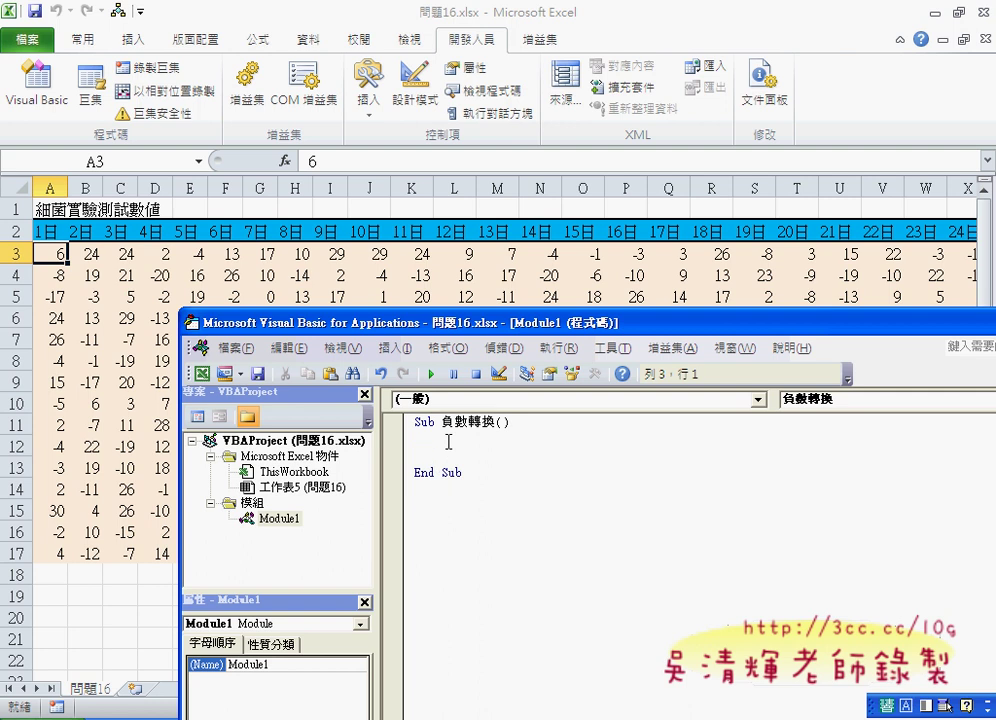
text(ce)
text(lls)
text(()
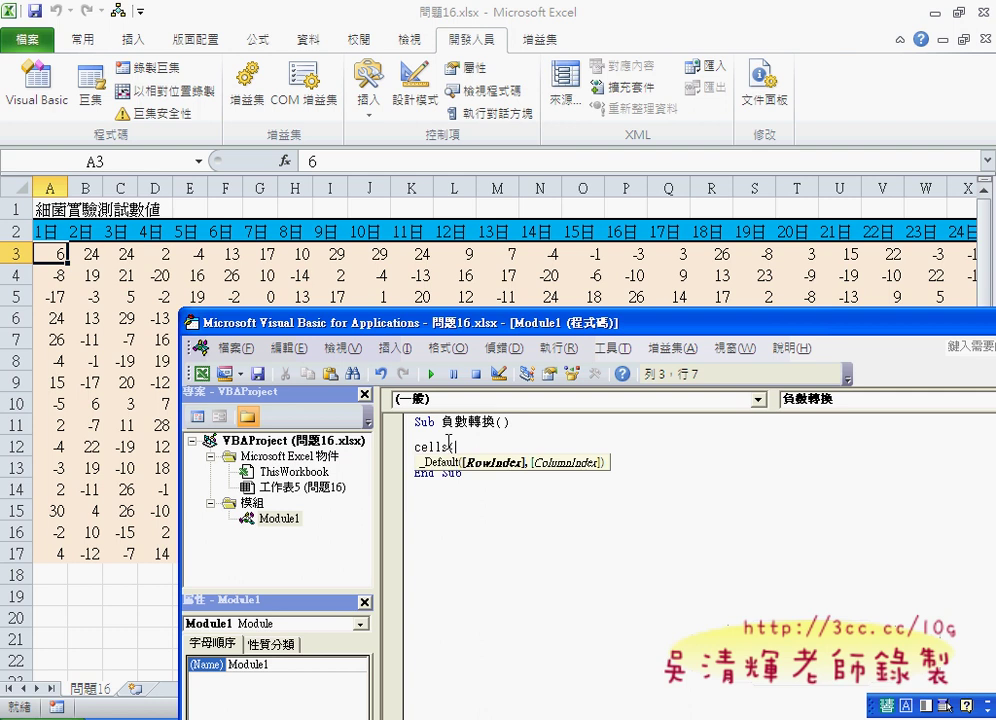
text(3)
text(,)
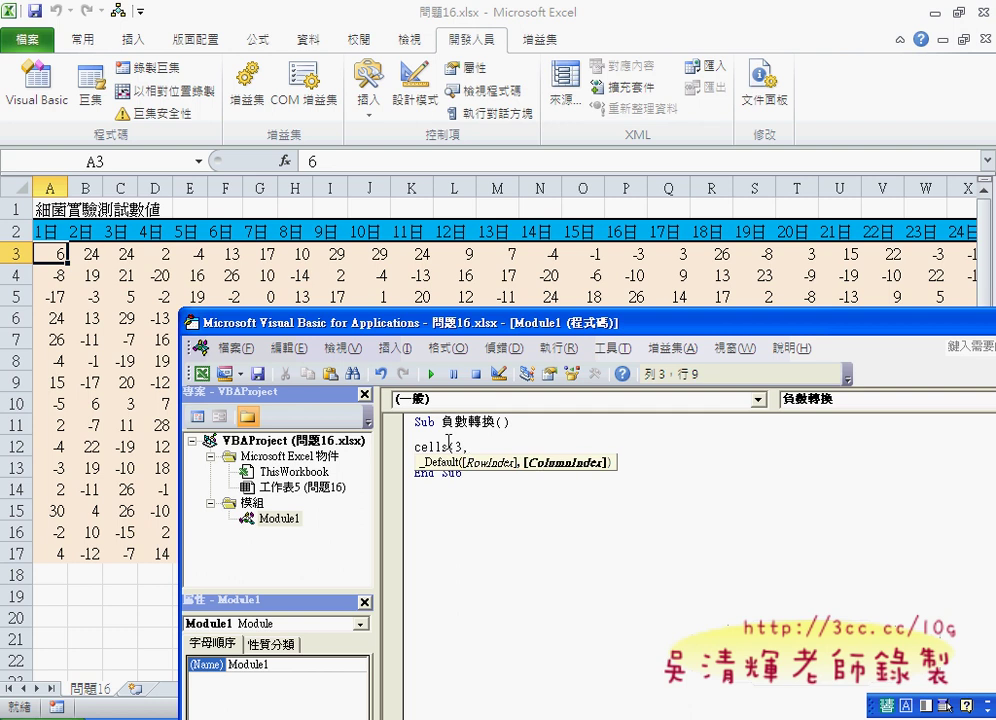
text(1)
text())
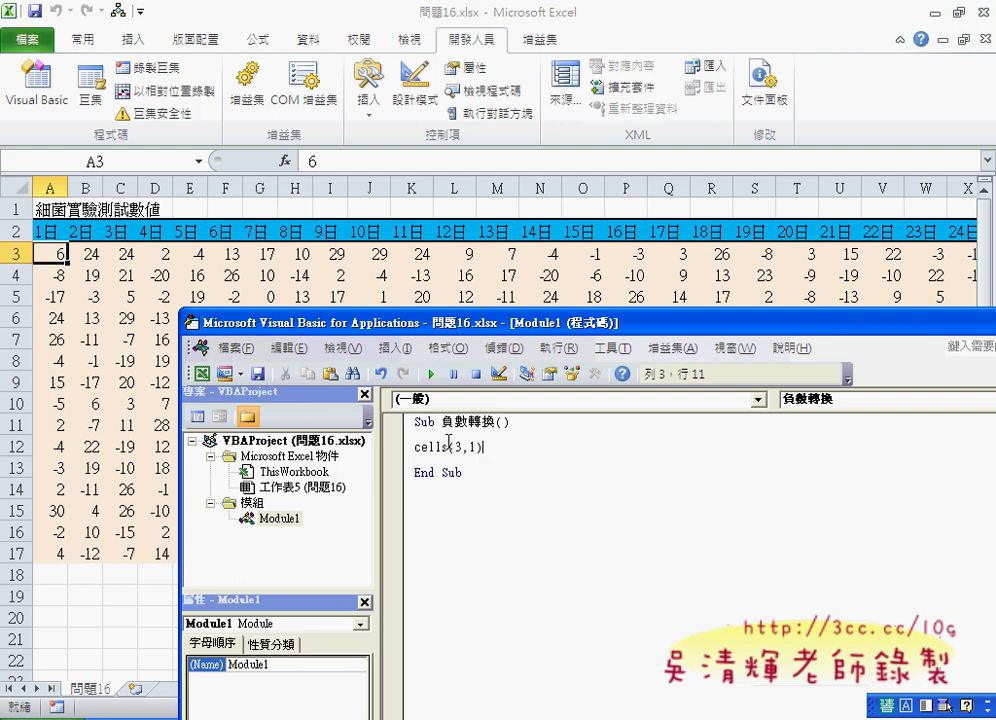
text(.)
key(BackSpace)
Turn that line into If Cells(3, 1) < 0 Then and indent the next line.
click(449, 441)
key(Home)
text(if)
key(End)
text(<0)
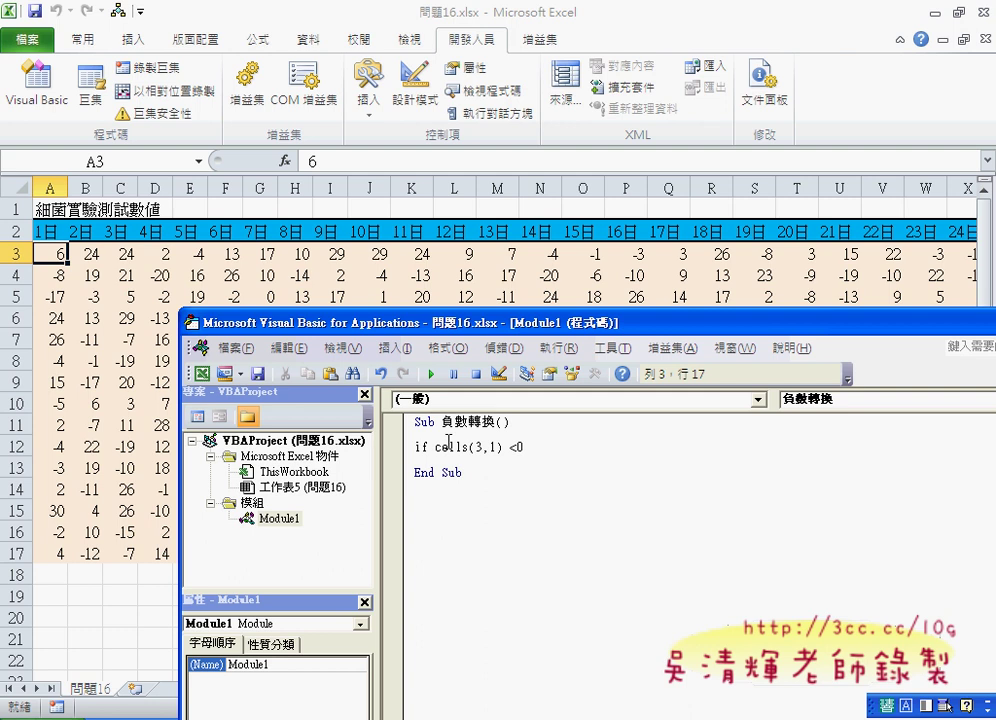
text( the)
text(n)
key(Return)
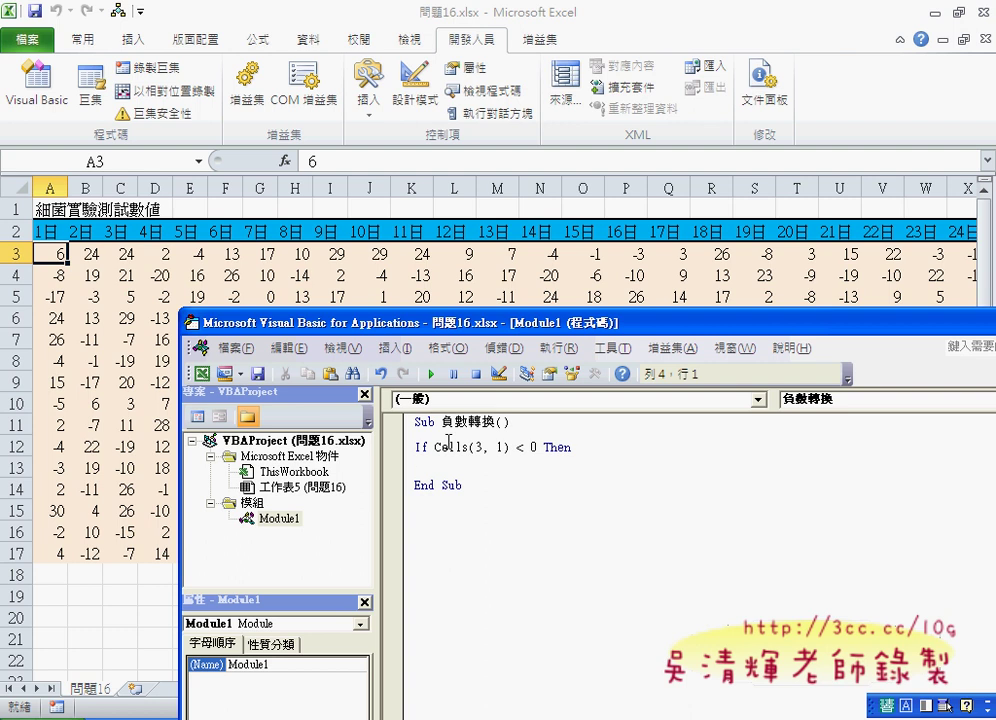
key(Tab)
Close the block with End If and paste a copy of Cells(3, 1) into its body.
key(Return)
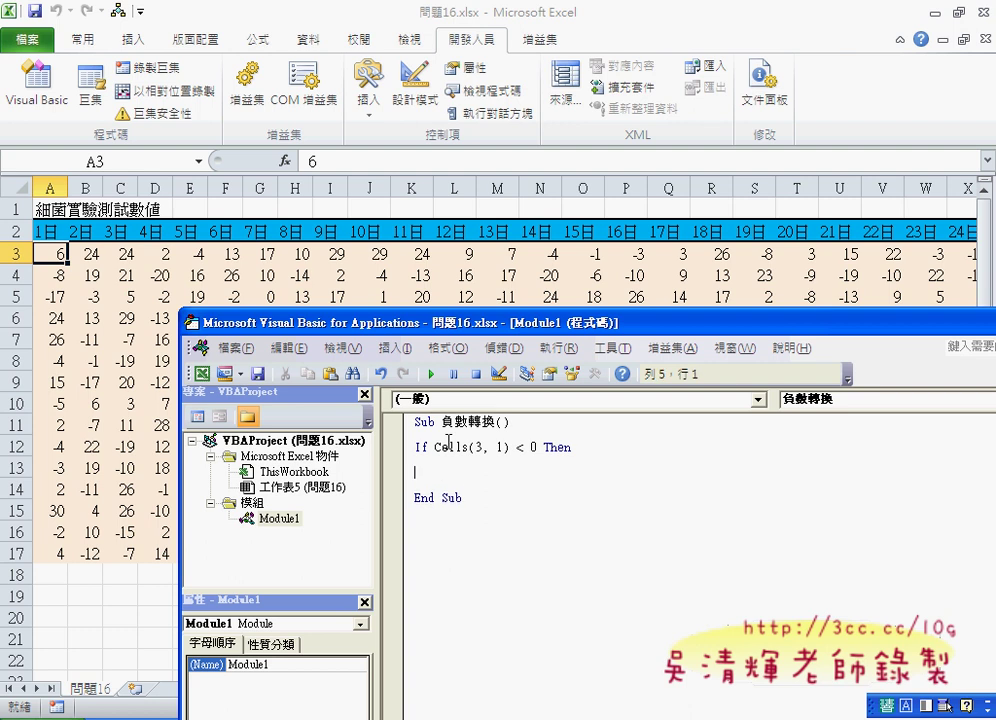
text(end )
text(if)
key(Up)
key(Up)
key(Left)
key(shift+Right)
key(shift+Right)
key(shift+Right)
key(shift+Right)
key(shift+Right)
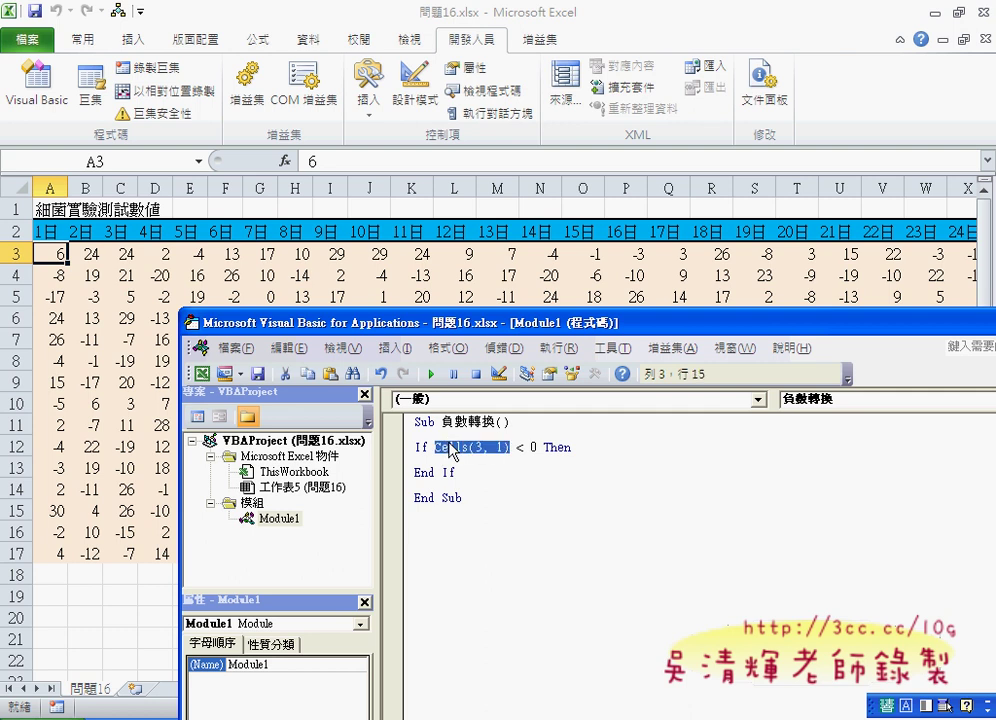
key(ctrl+c)
key(End)
key(Return)
key(Tab)
key(ctrl+v)
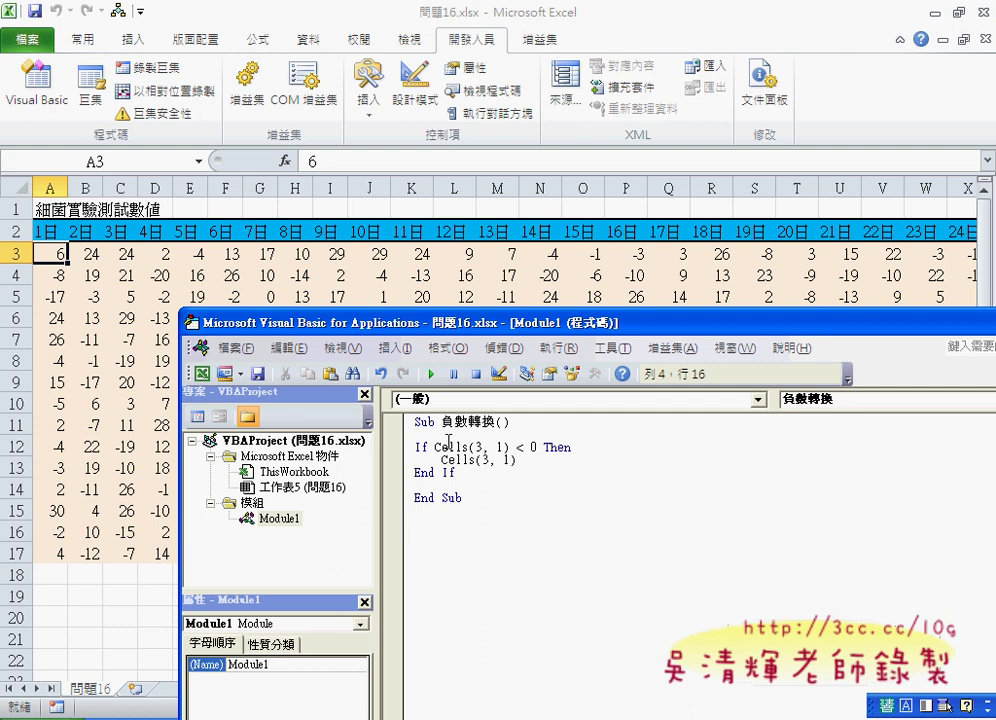
Complete the body line as Cells(3, 1) = Cells(3, 1) * -1.
text(* )
text(-1)
key(Home)
text(Cells(3, 1))
text(=)
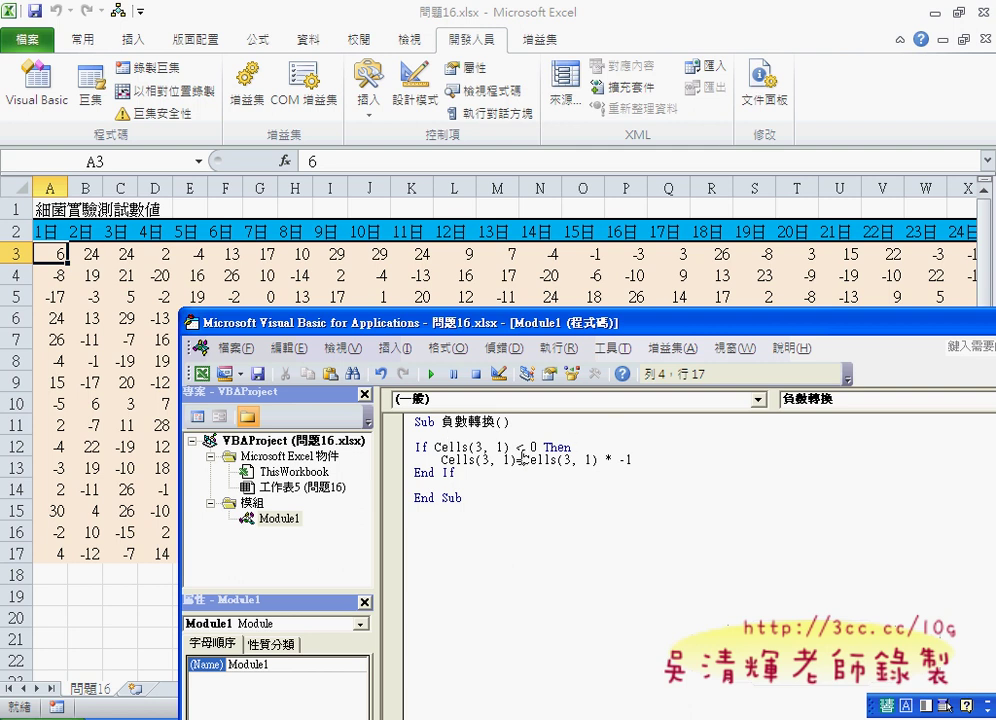
drag(524, 461, 637, 457)
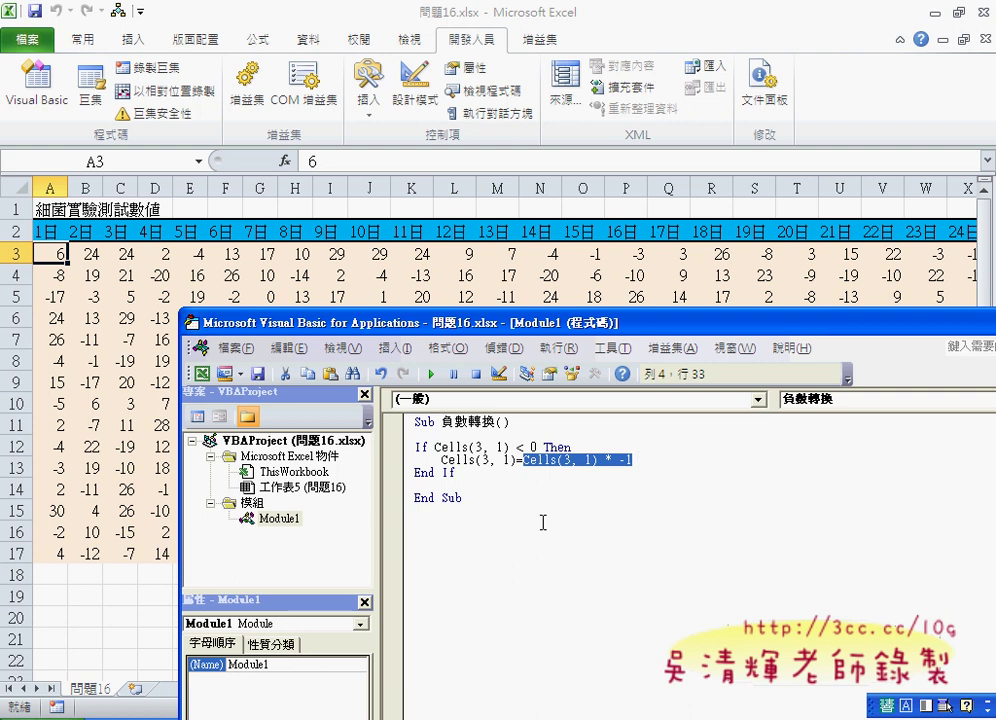
click(480, 508)
drag(462, 474, 409, 447)
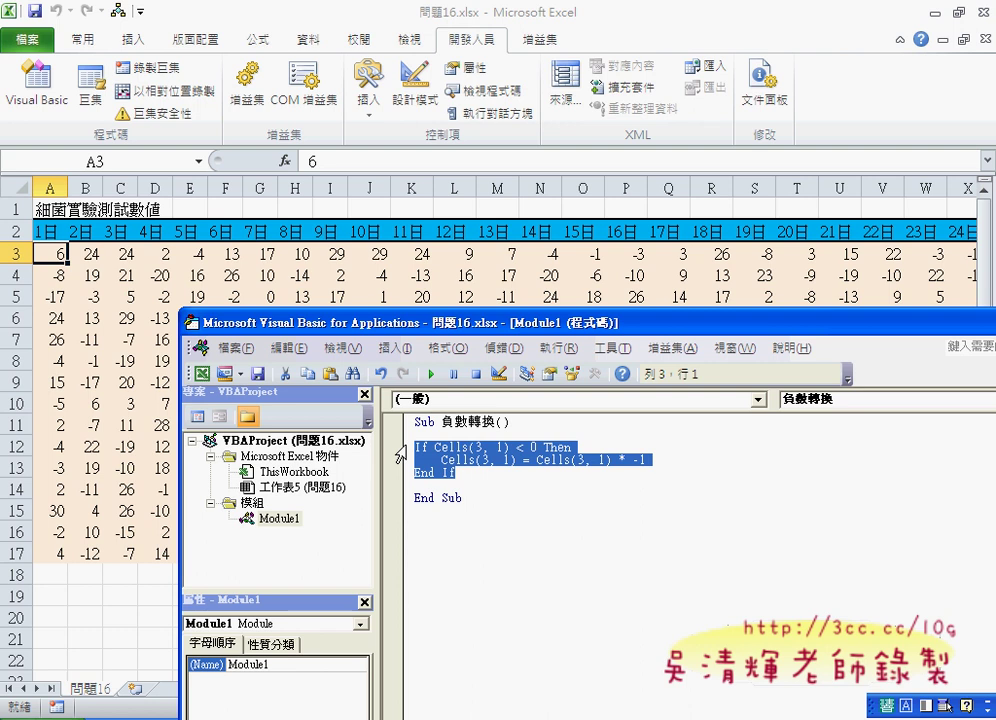
key(shift)
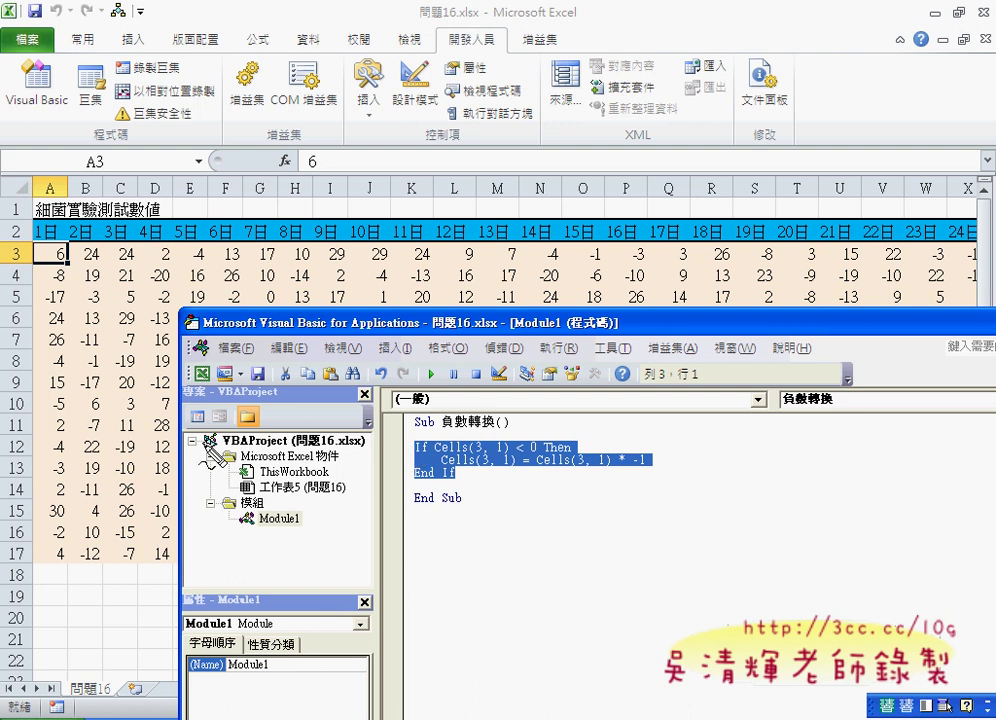
key(shift)
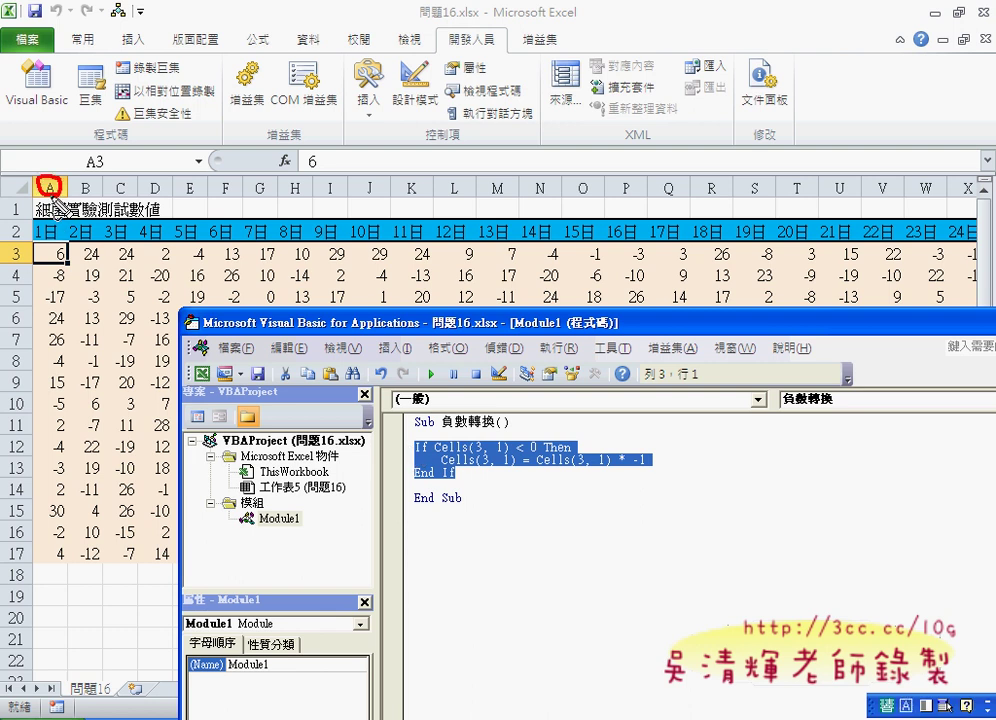
drag(18, 242, 24, 262)
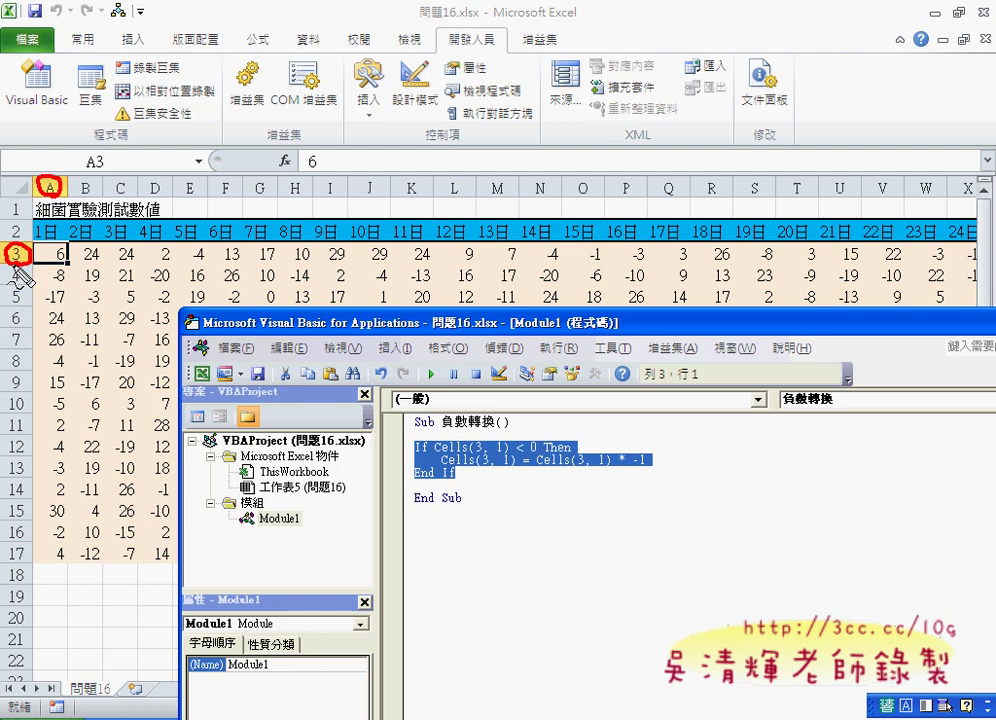
drag(18, 543, 24, 565)
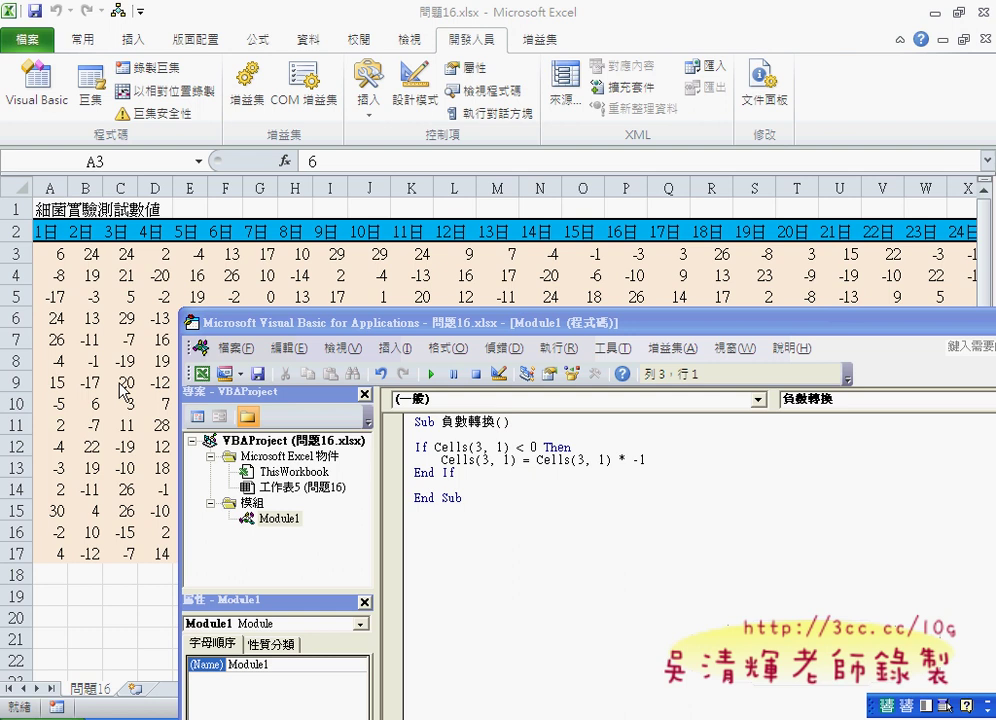
Insert the line For i = 3 To 17 above the If block.
click(471, 432)
key(Return)
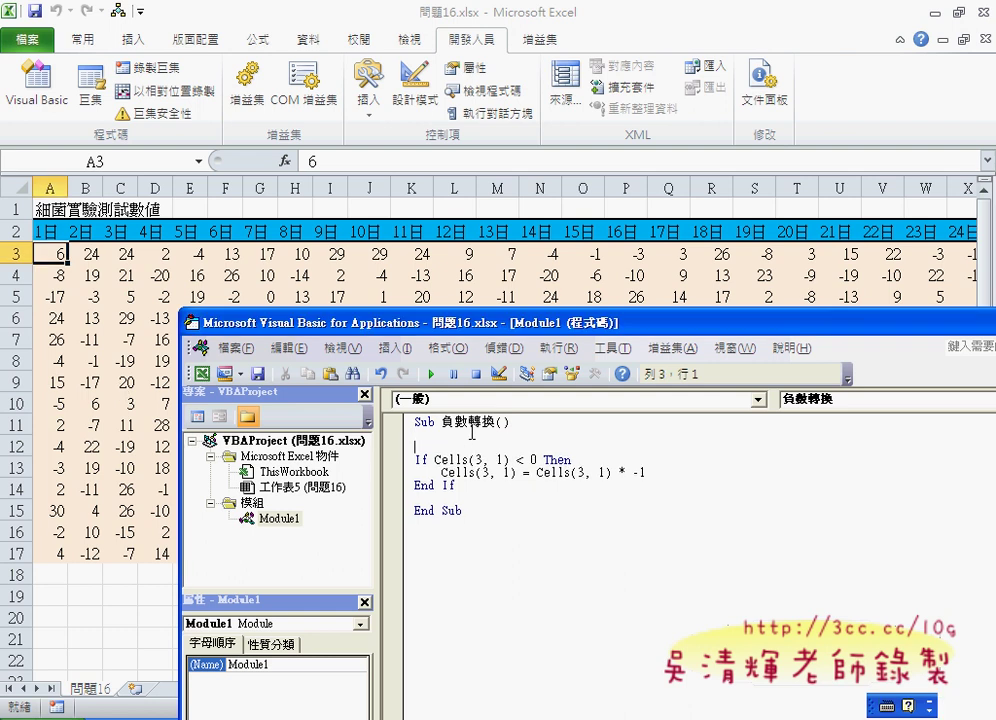
key(Return)
key(Up)
text(f)
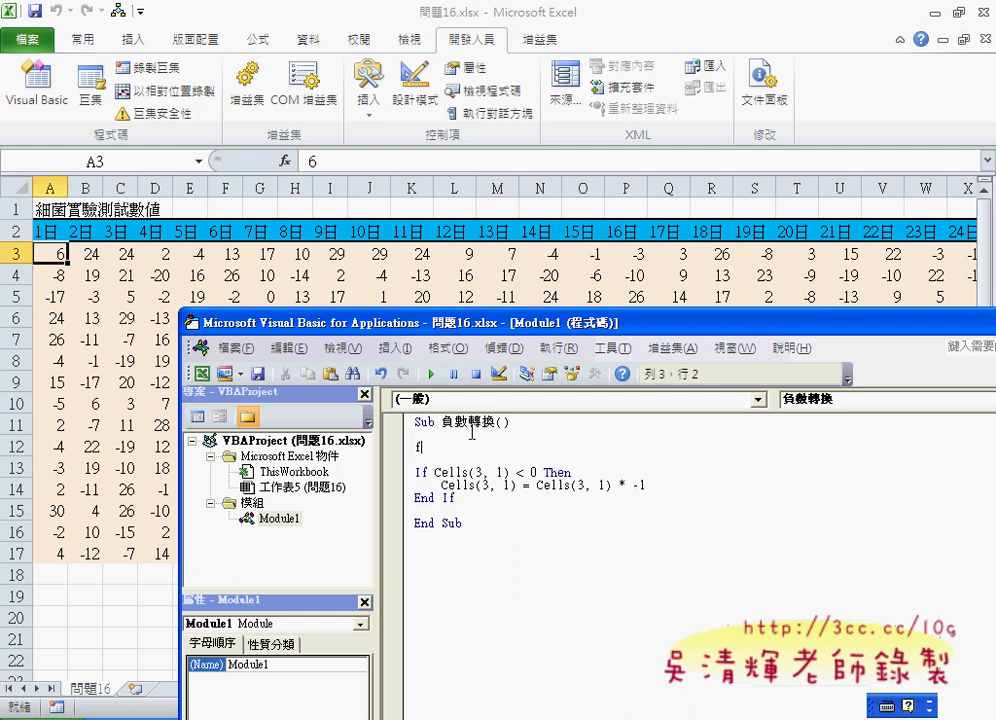
text(or )
text(i=)
text(3 )
text(to )
text(17)
Add Next after End If and indent the If block inside the loop.
key(Down)
key(Down)
key(Down)
key(Down)
key(Return)
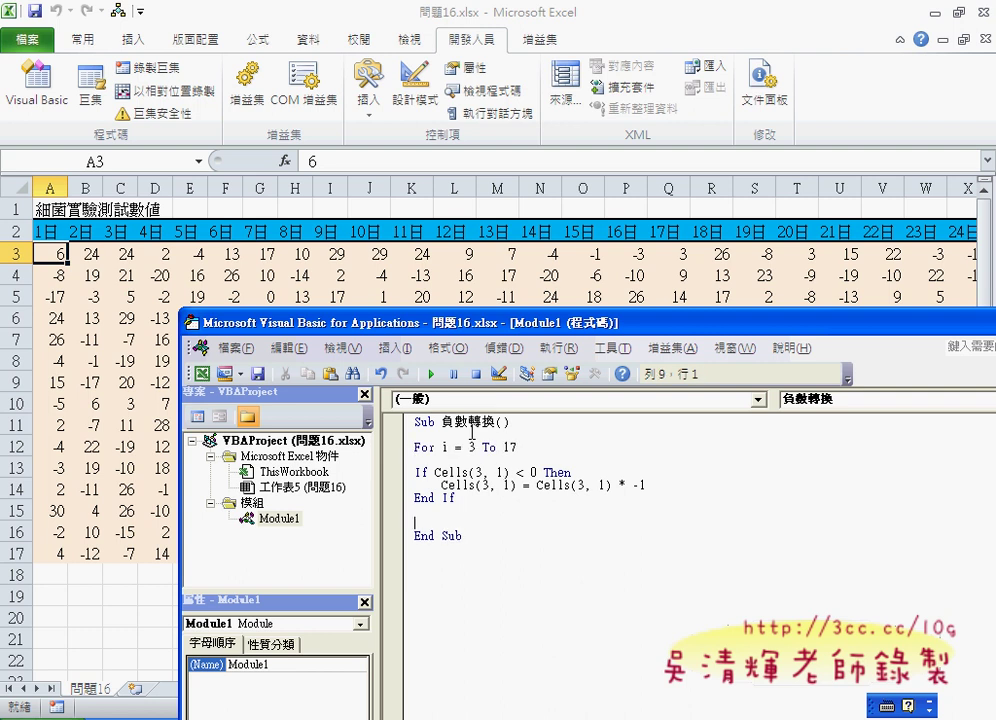
text(next)
drag(457, 497, 414, 473)
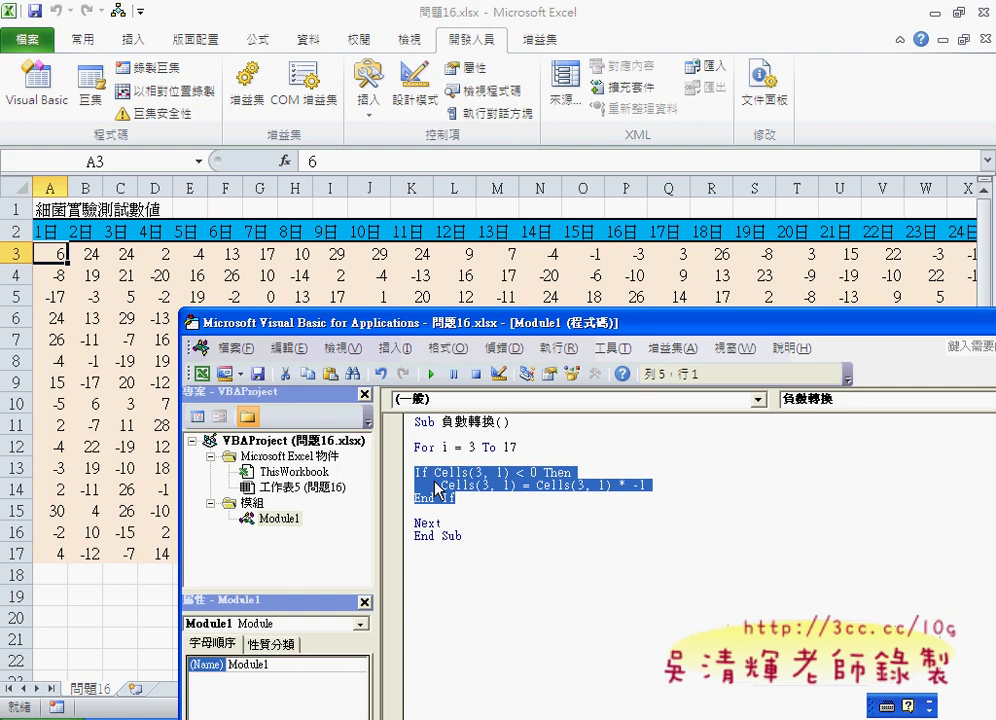
key(Tab)
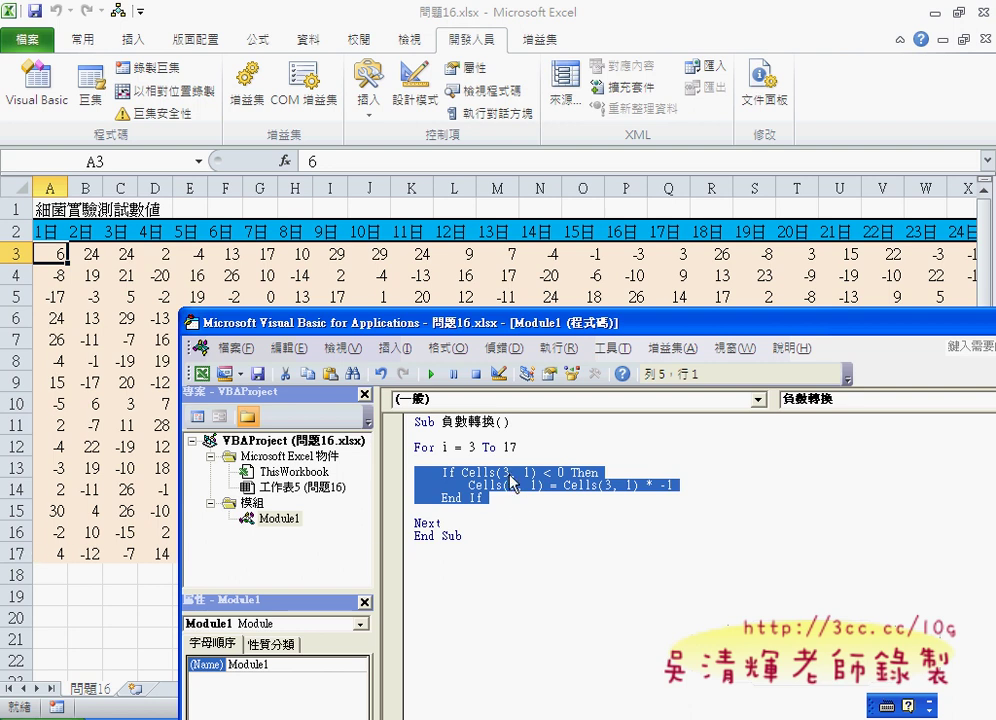
Replace row number 3 with i in all three Cells references of the If block.
click(507, 472)
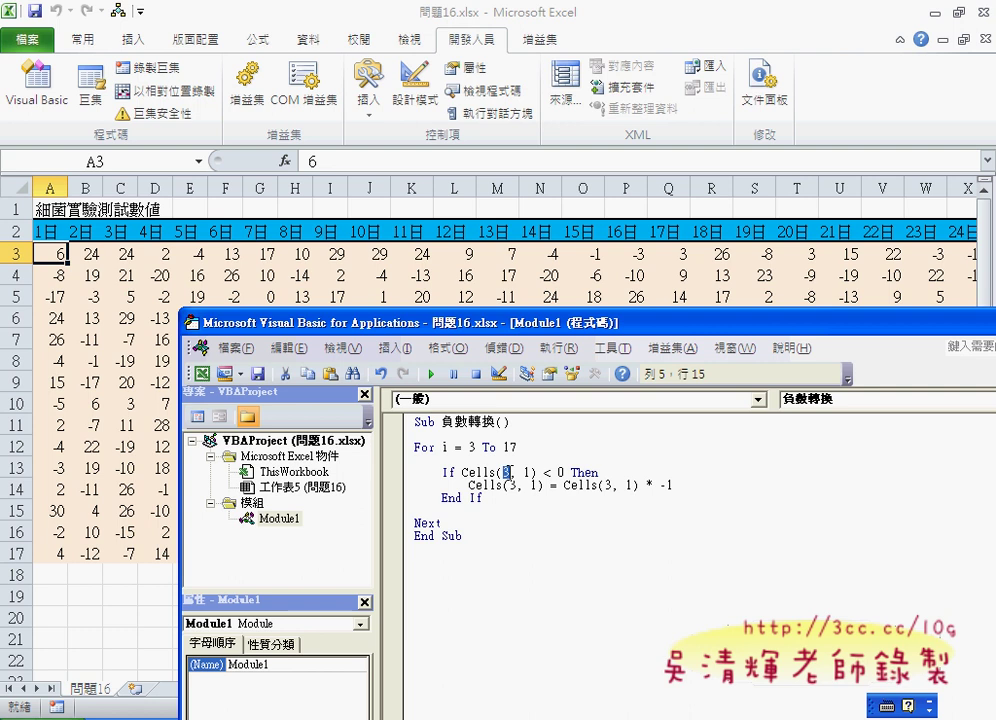
text(i)
key(Delete)
text(i)
key(Right)
key(Right)
key(Right)
key(Right)
key(Right)
key(Right)
key(Left)
key(Left)
key(Delete)
text(i)
key(Down)
key(Down)
key(Down)
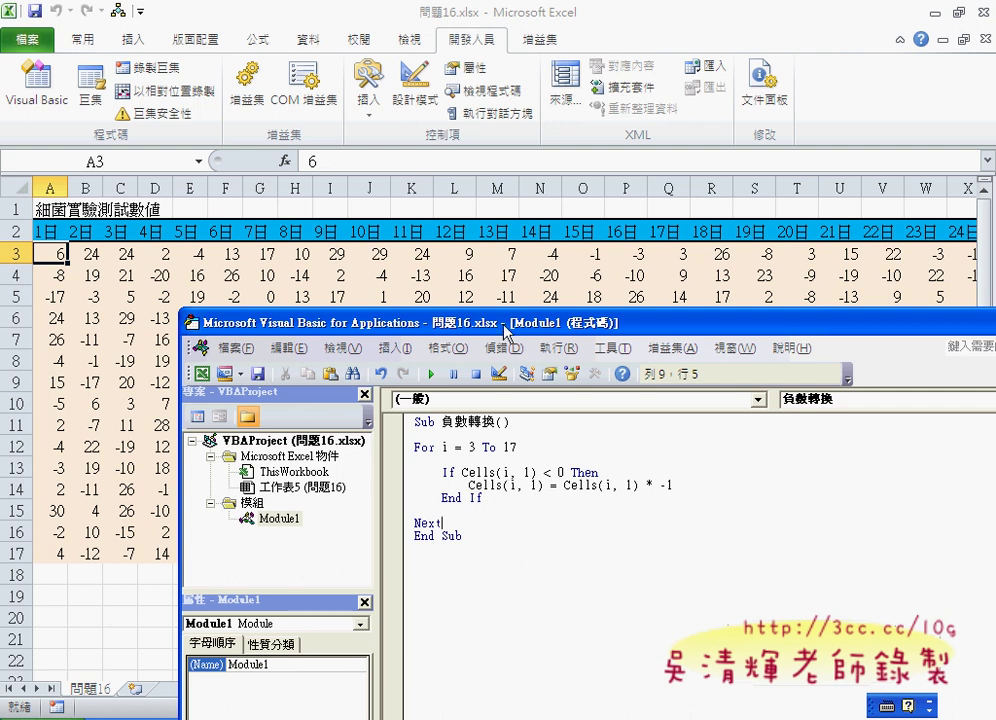
drag(506, 326, 494, 265)
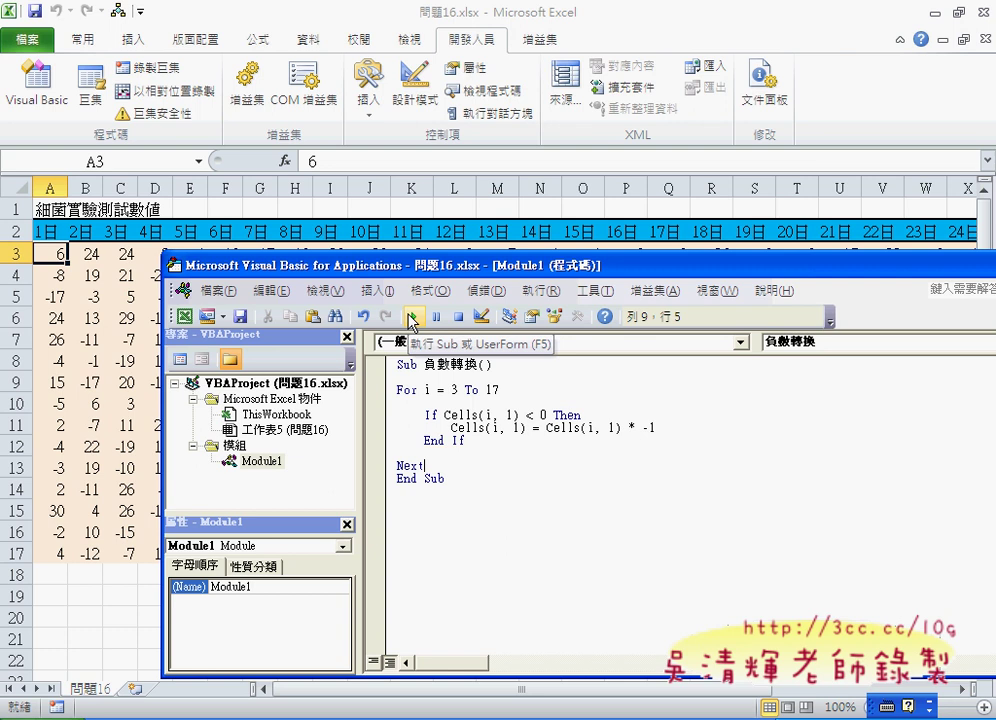
Start stepping 負數轉換 with F8 through rows 3 and 4, flipping A4 from -8 to 8.
click(460, 389)
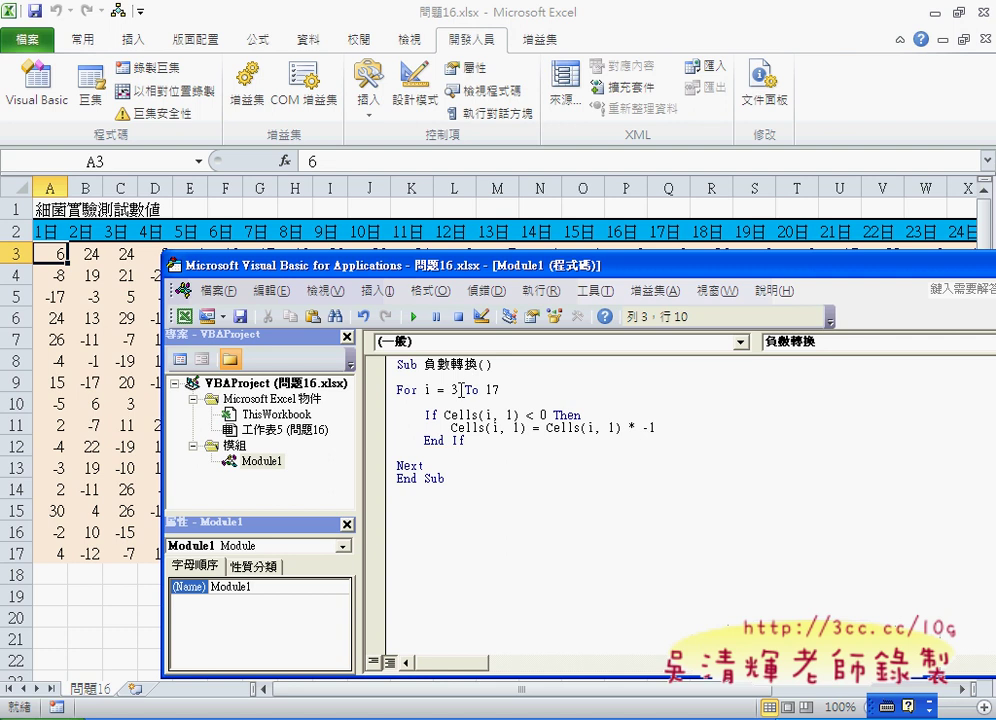
key(F8)
key(F8)
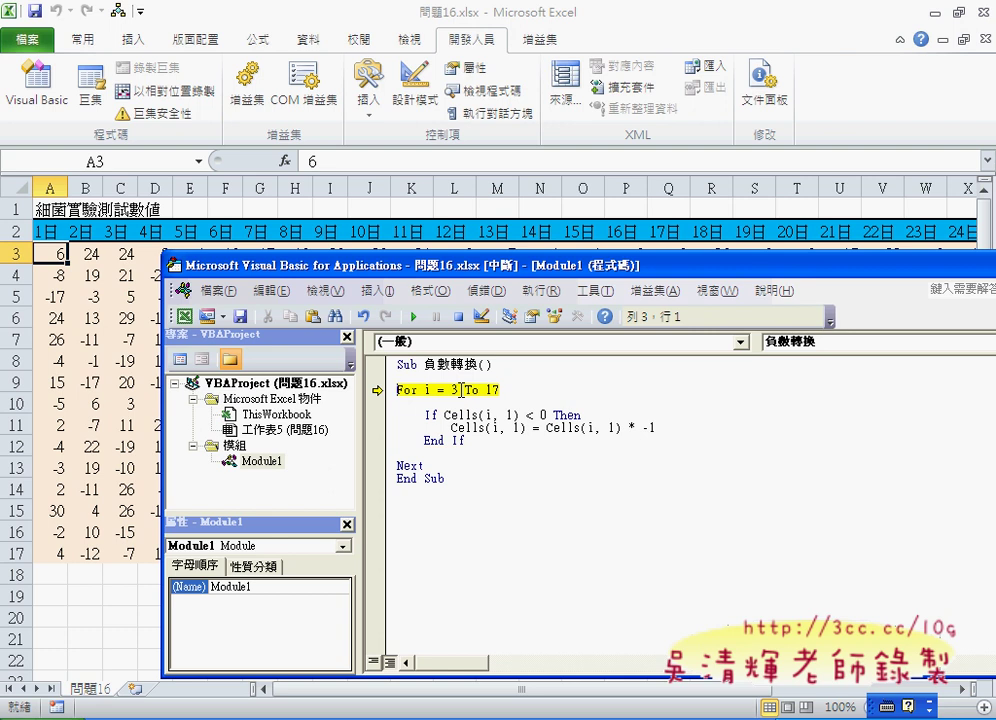
key(F8)
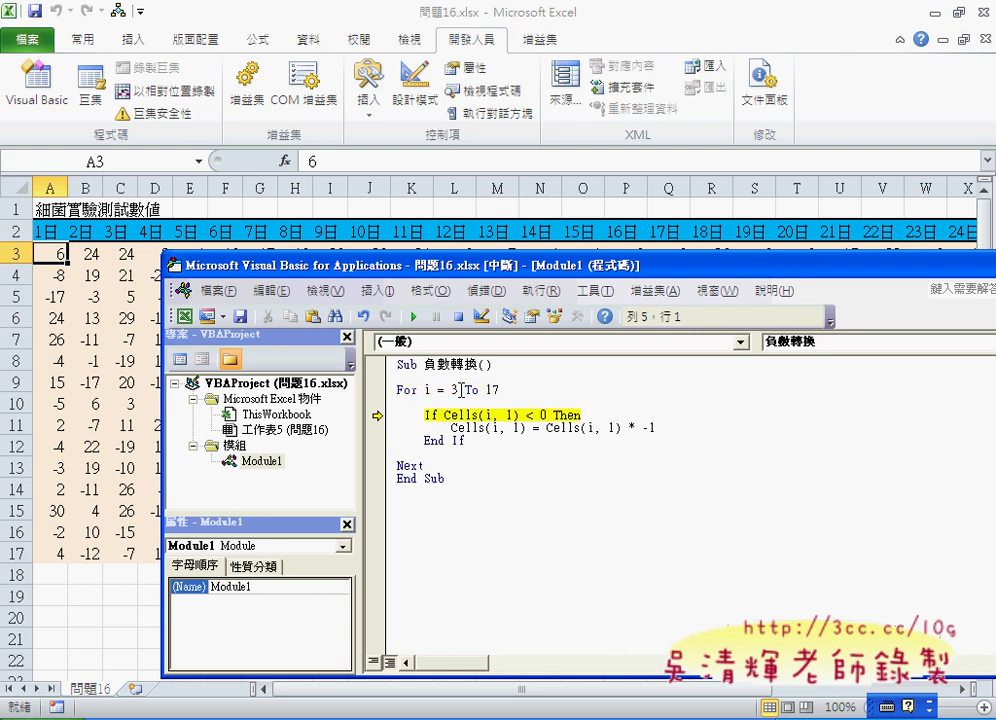
key(F8)
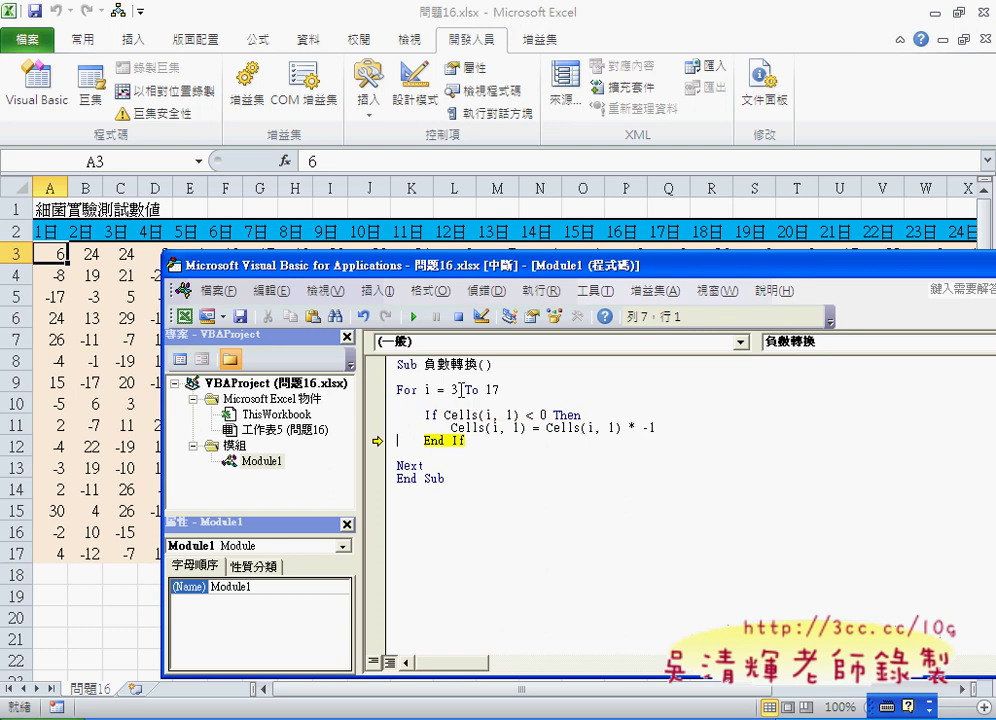
key(F8)
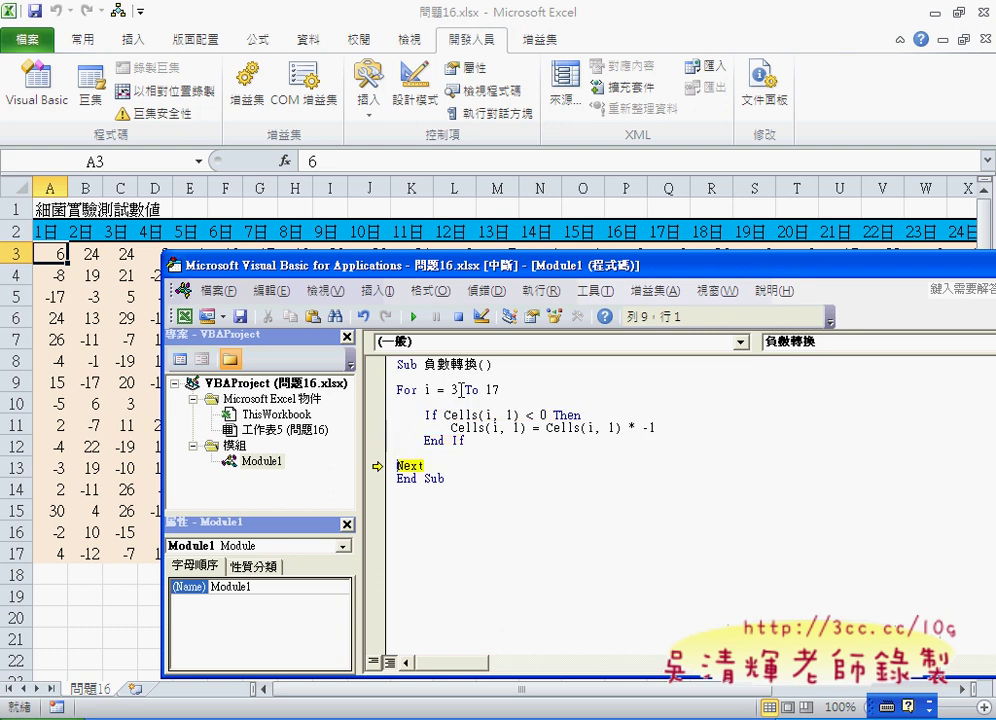
key(F8)
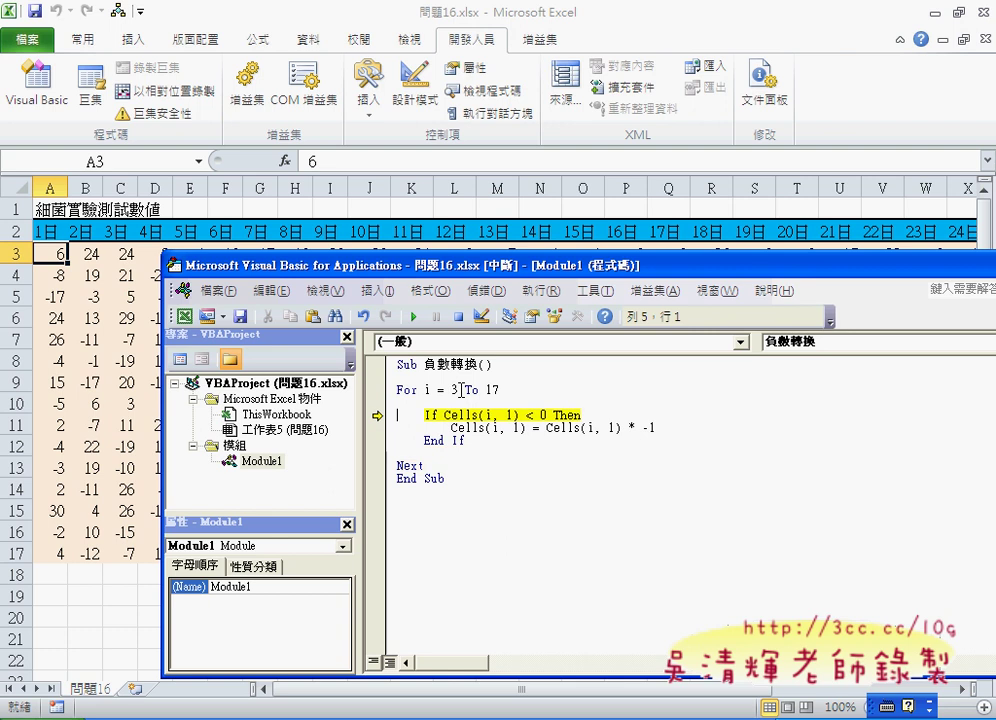
key(F8)
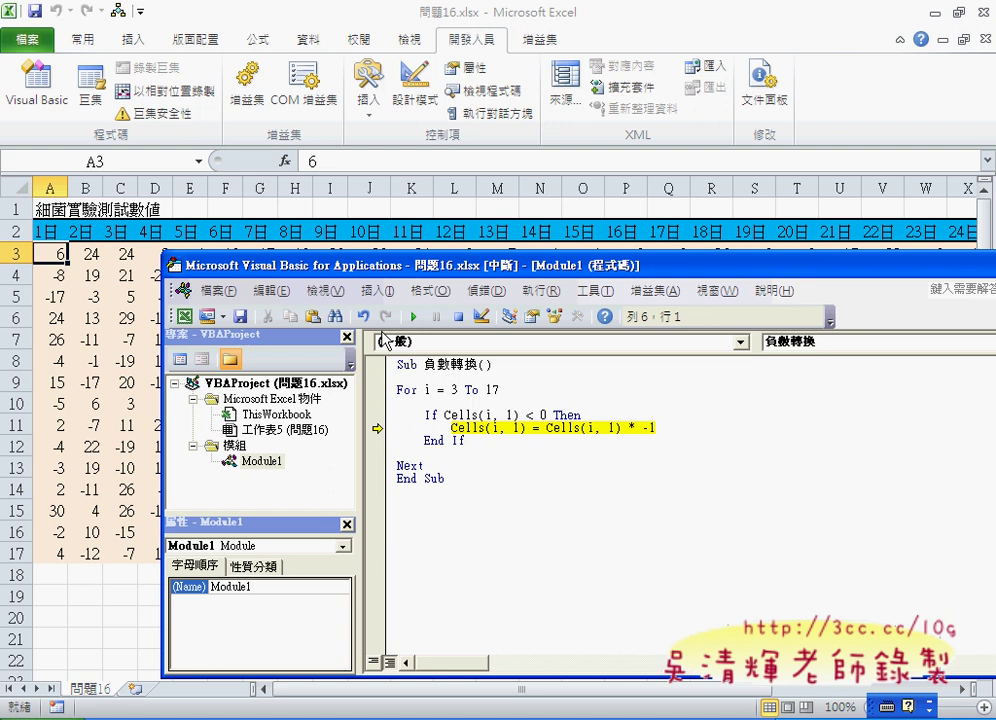
key(F8)
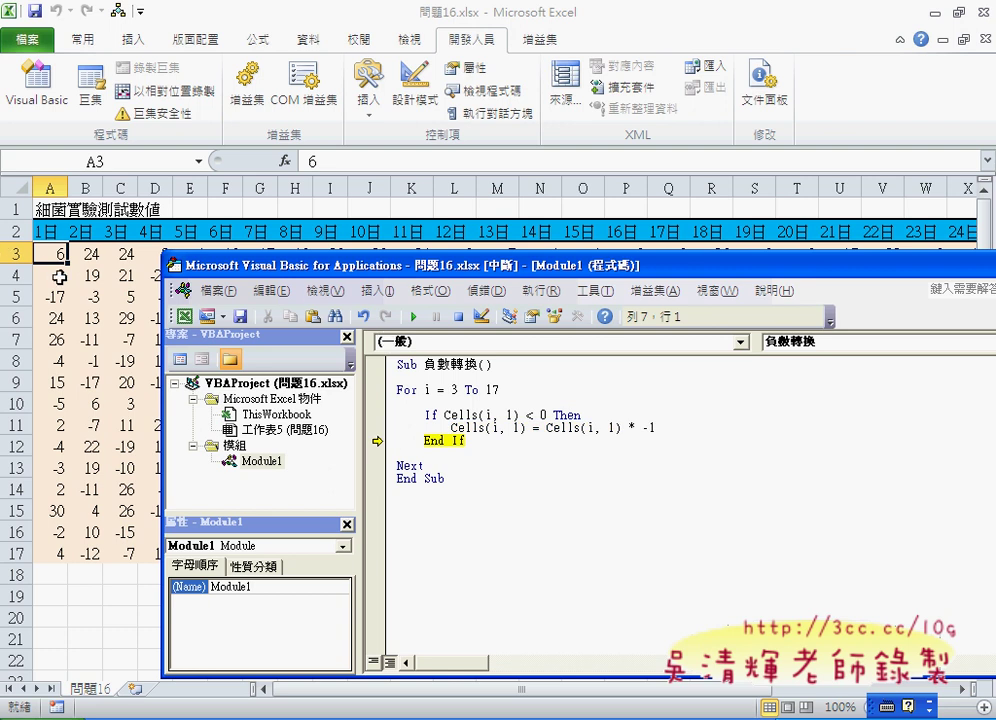
Step through the remaining passes, making A5, A12 and A13 positive, until End Sub.
key(F8)
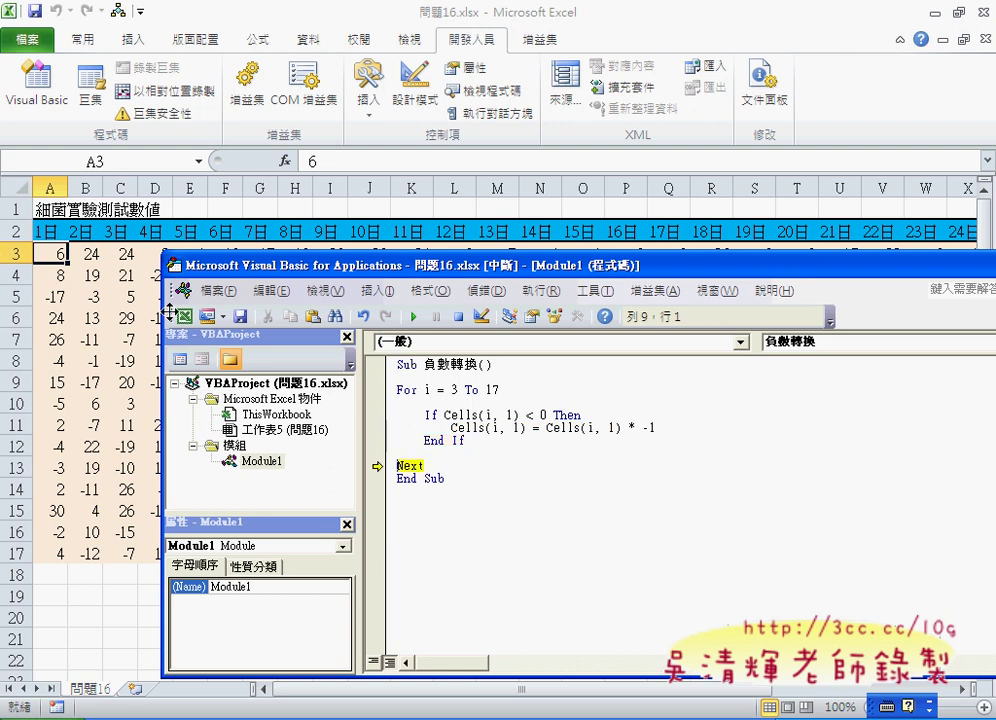
key(F8)
key(F8)
key(F8)
key(F8)
key(F8)
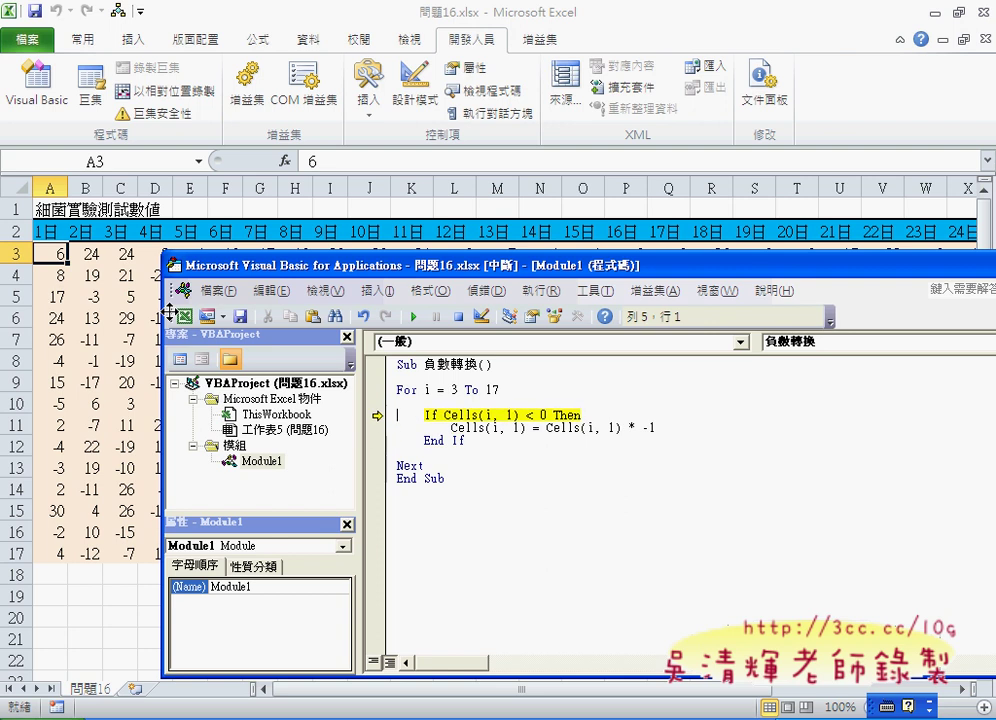
key(F8)
key(F8)
key(F8)
key(F8)
key(F8)
key(F8)
key(F8)
key(F8)
key(F8)
key(F8)
key(F8)
key(F8)
key(F8)
key(F8)
key(F8)
key(F8)
key(F8)
key(F8)
key(F8)
key(F8)
key(F8)
key(F8)
key(F8)
key(F8)
key(F8)
key(F8)
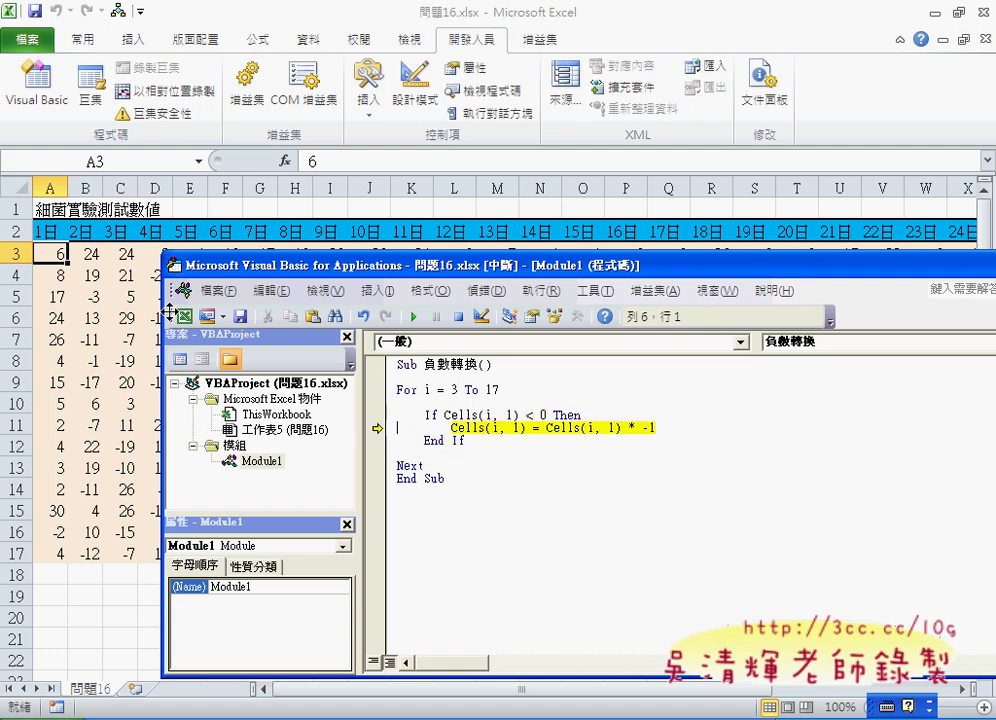
key(F8)
key(F8)
key(F8)
key(F8)
key(F8)
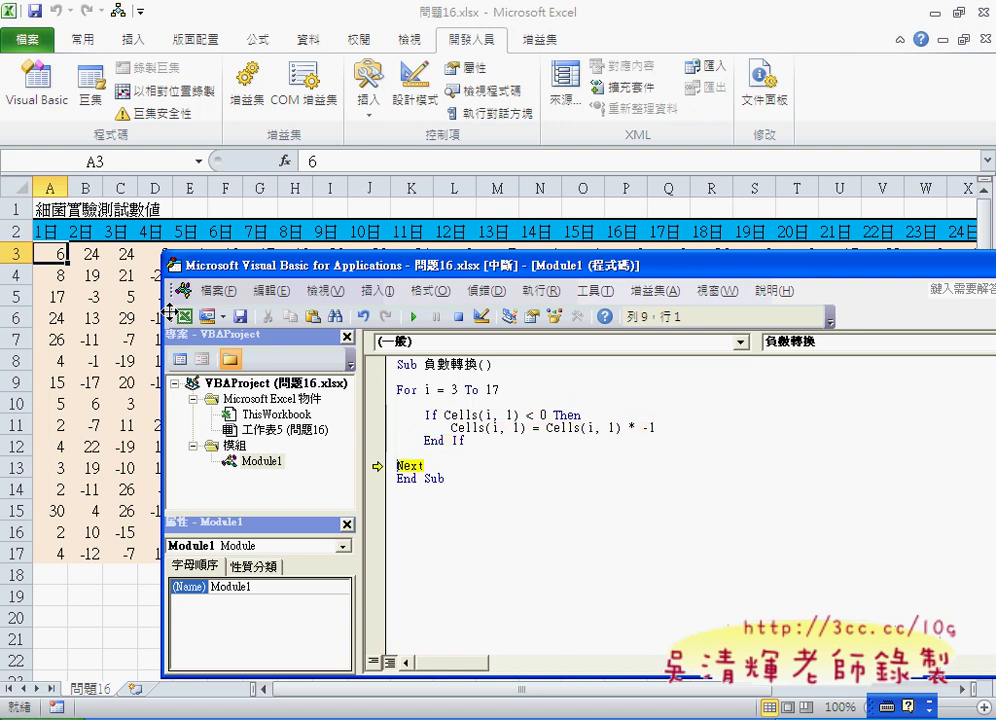
key(F8)
key(F8)
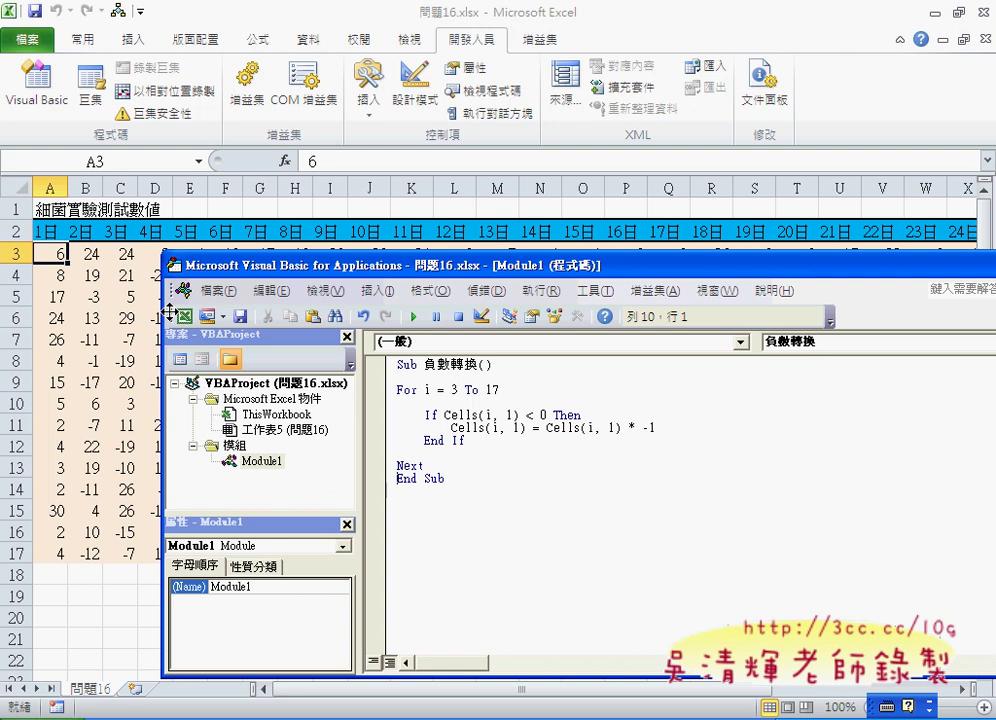
drag(498, 272, 349, 283)
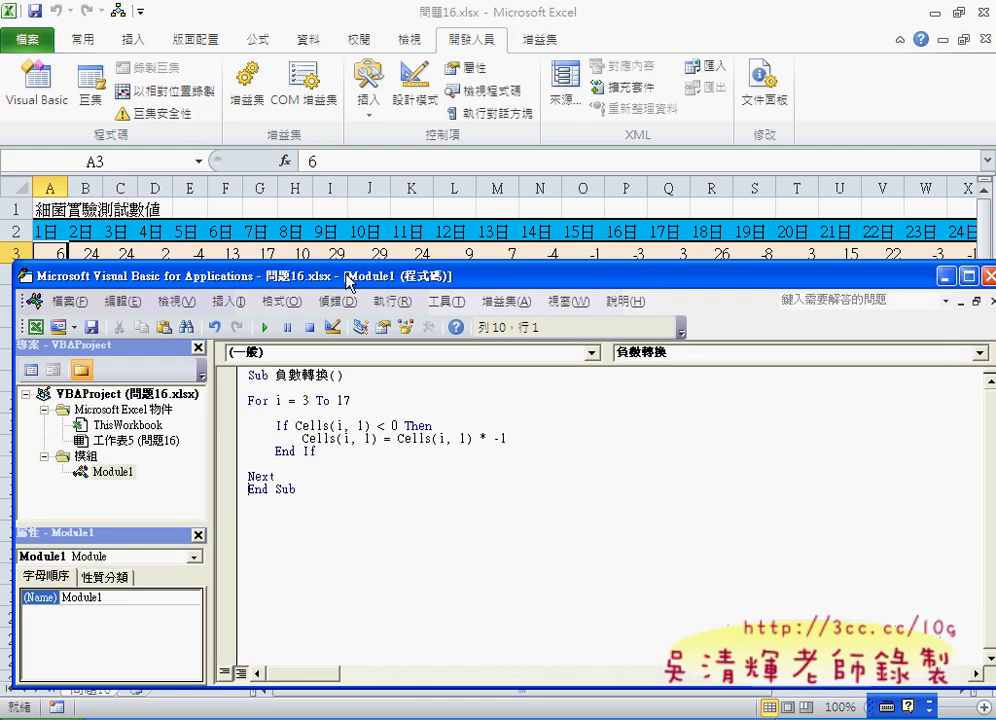
click(849, 231)
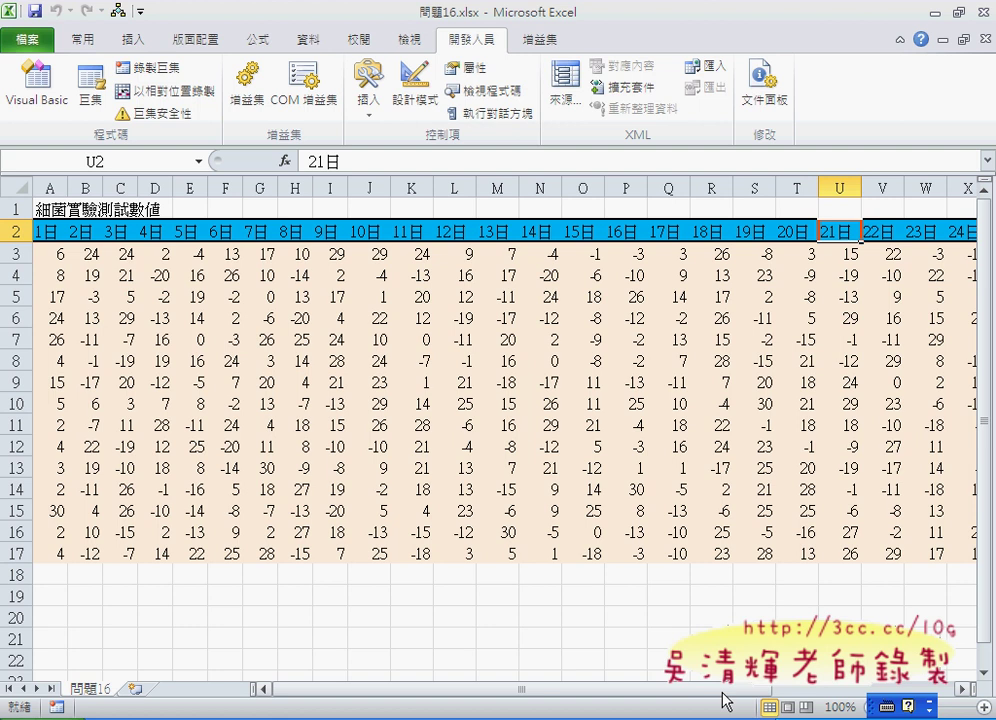
scroll(722, 692, right, 8)
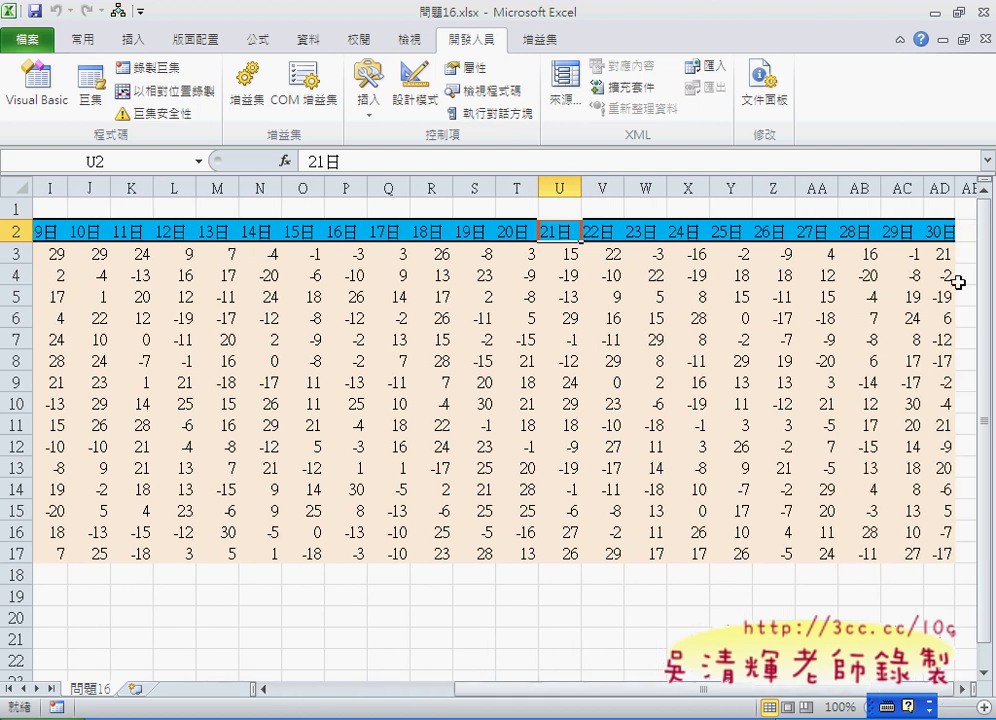
click(945, 233)
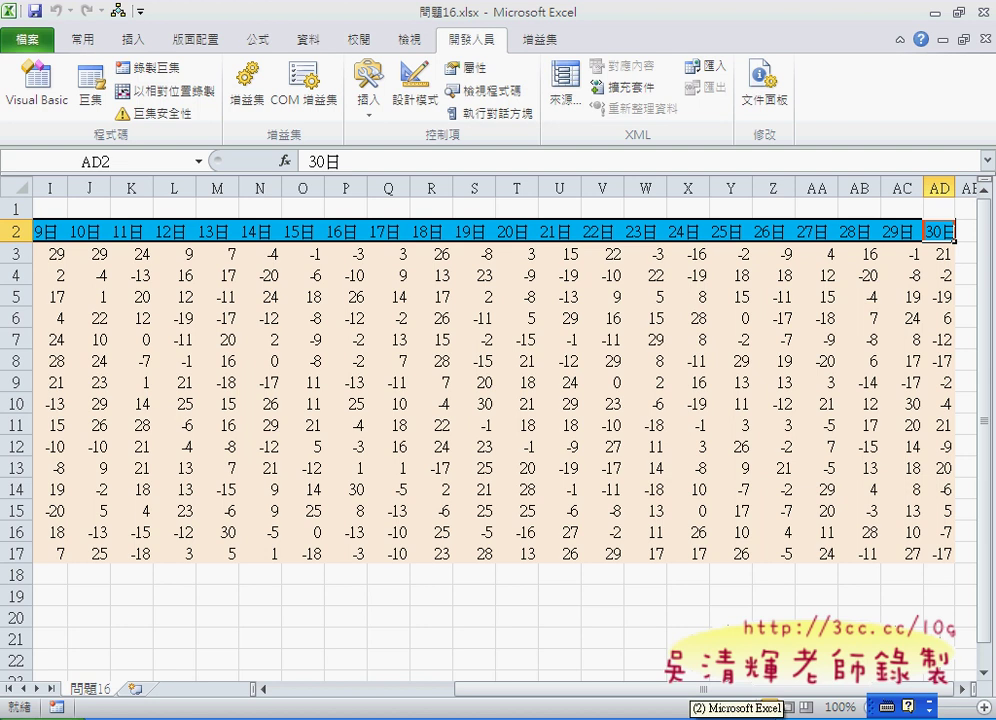
click(693, 688)
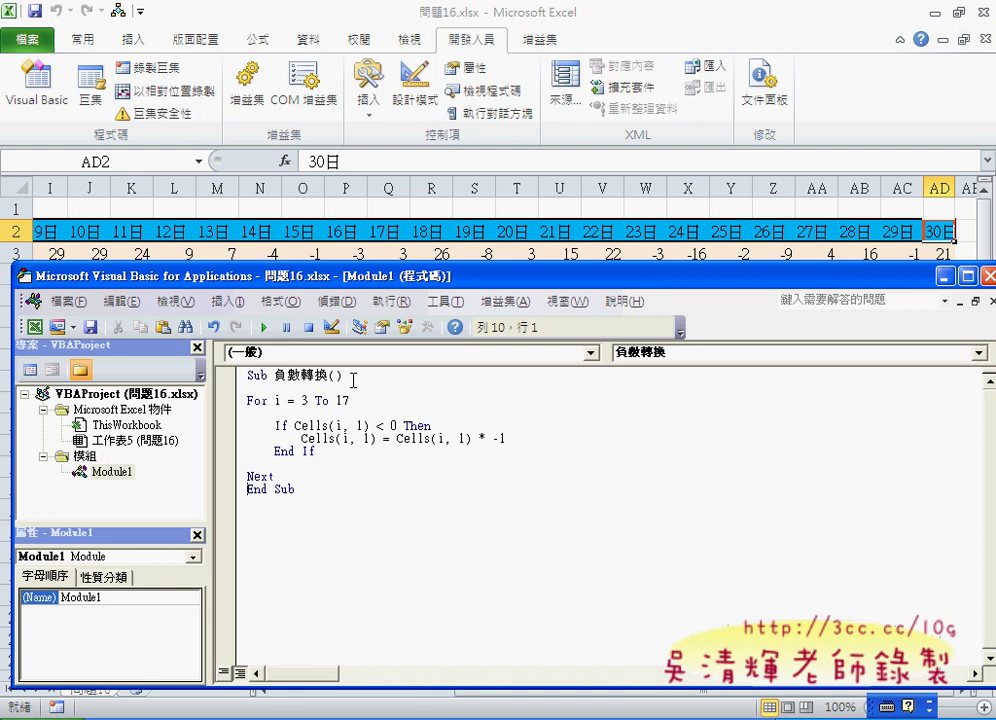
Add a For j = 1 To 30 … Next loop after the first loop.
click(304, 472)
key(Return)
key(Return)
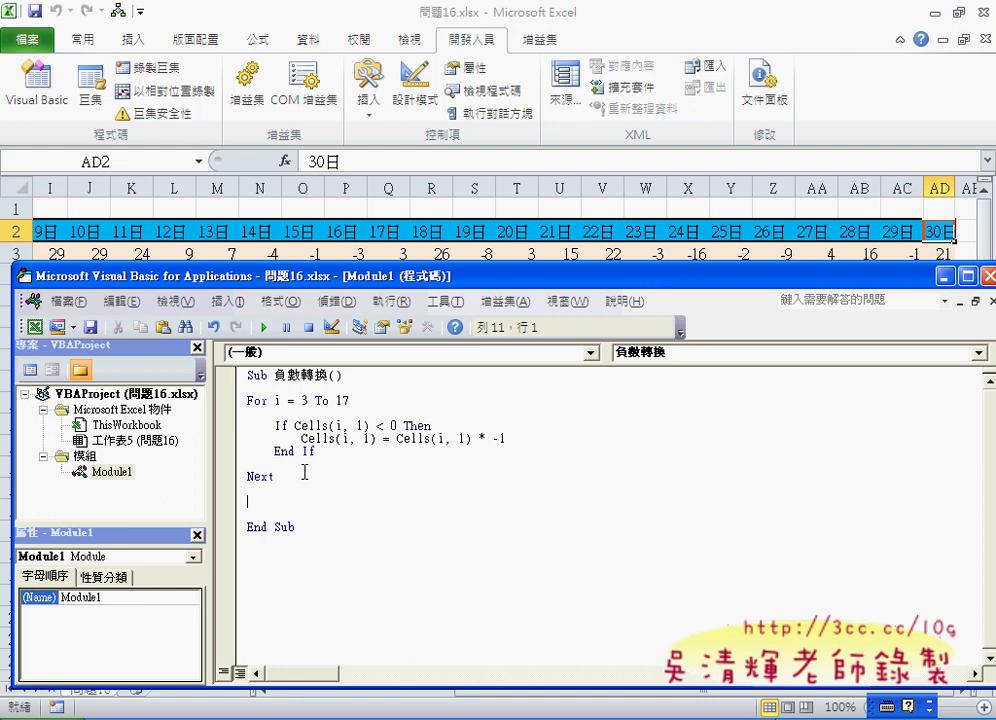
text(f)
text(or)
text( j=)
text(1 t)
text(o 30)
key(Return)
text(nex)
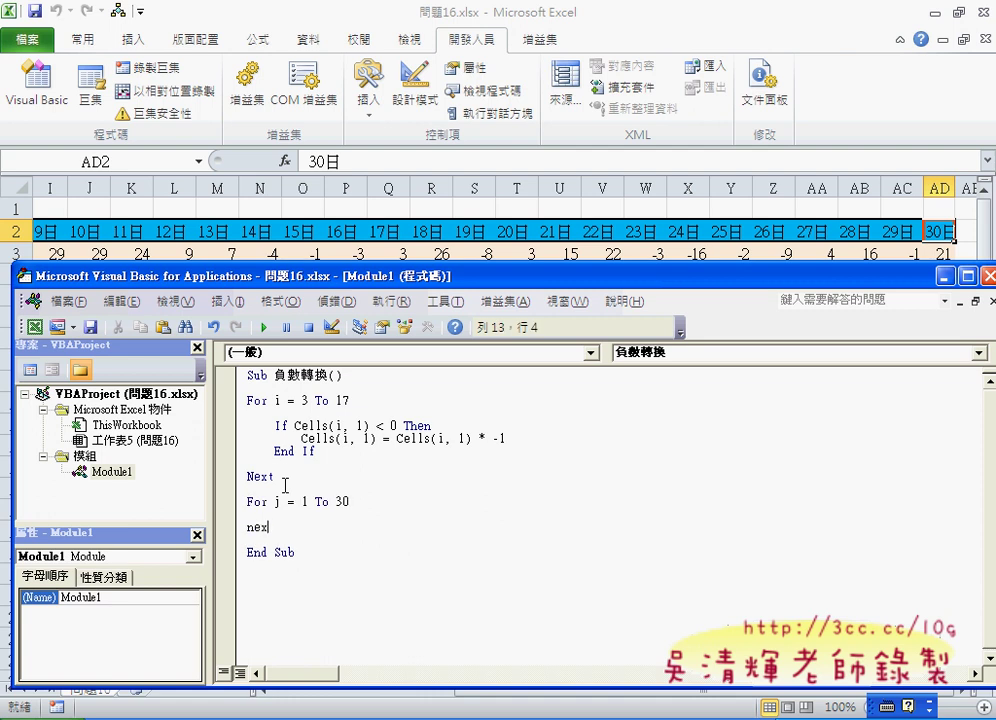
text(t)
key(Up)
key(Tab)
Copy the If…End If block and paste it inside the j loop.
drag(316, 451, 247, 425)
right_click(294, 441)
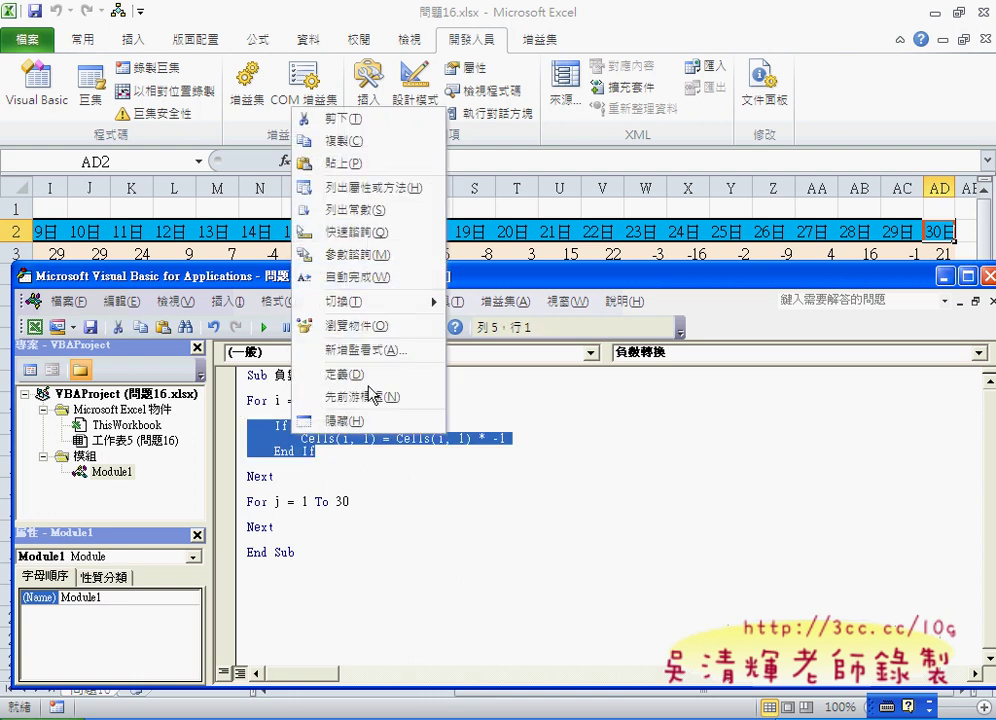
click(335, 138)
click(290, 514)
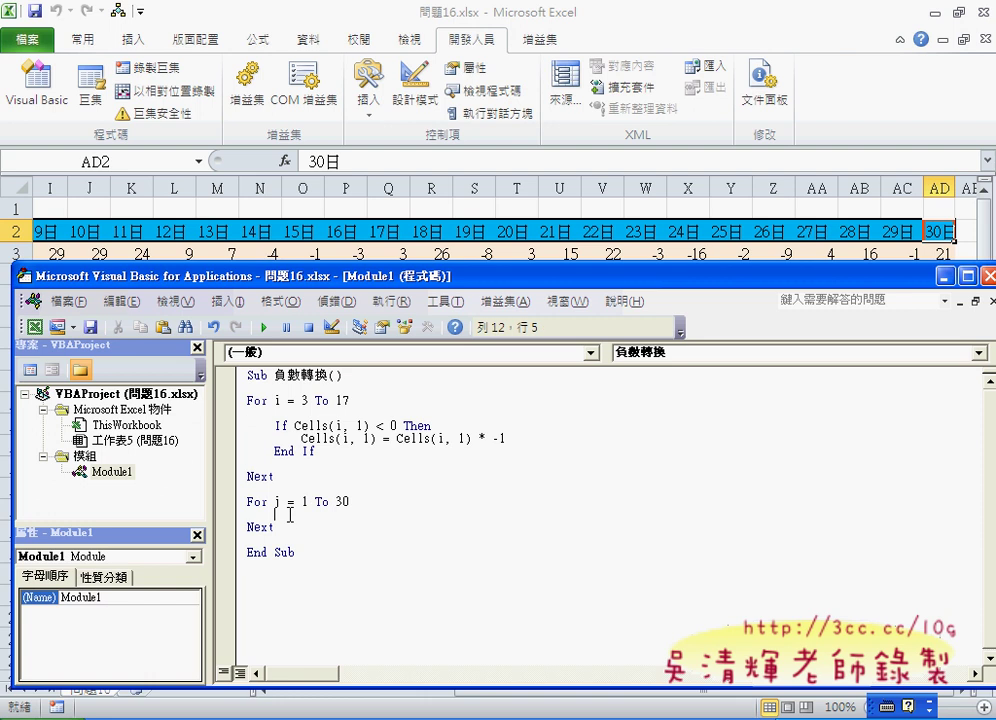
right_click(290, 514)
click(360, 252)
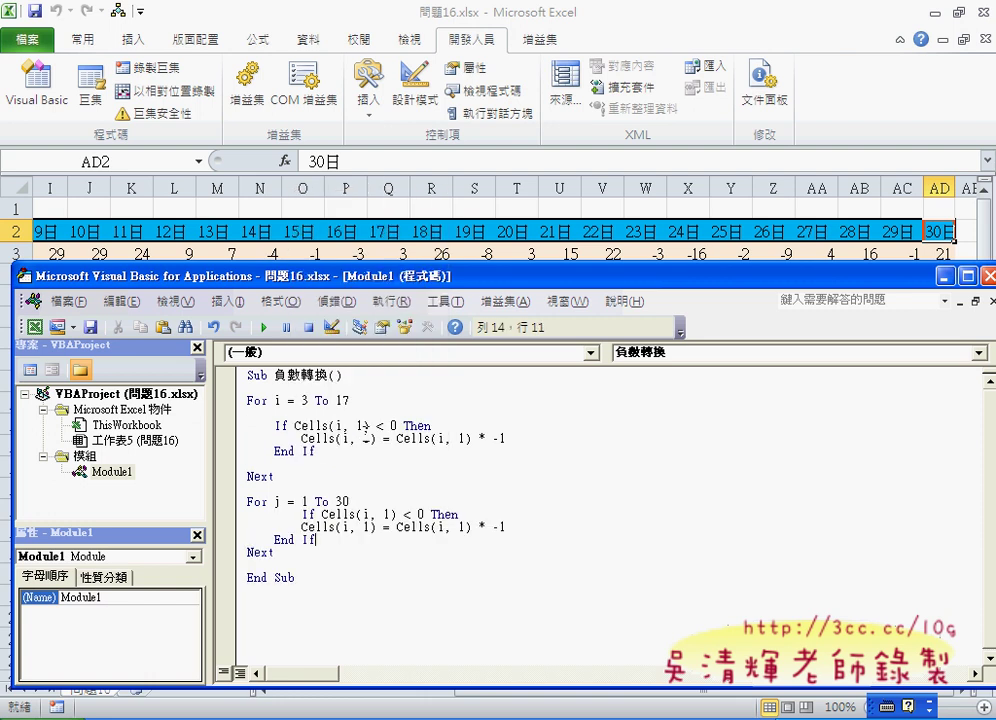
Outdent the pasted If line and delete the i from its condition.
click(302, 514)
key(BackSpace)
key(BackSpace)
key(BackSpace)
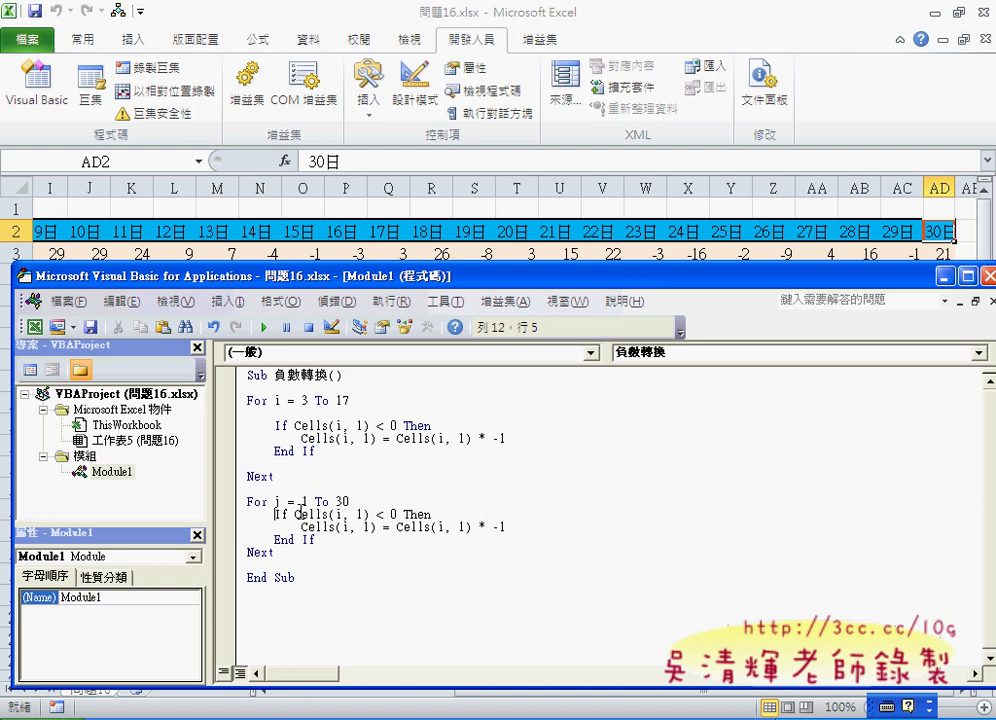
double_click(339, 514)
click(340, 526)
click(340, 514)
key(Left)
key(Delete)
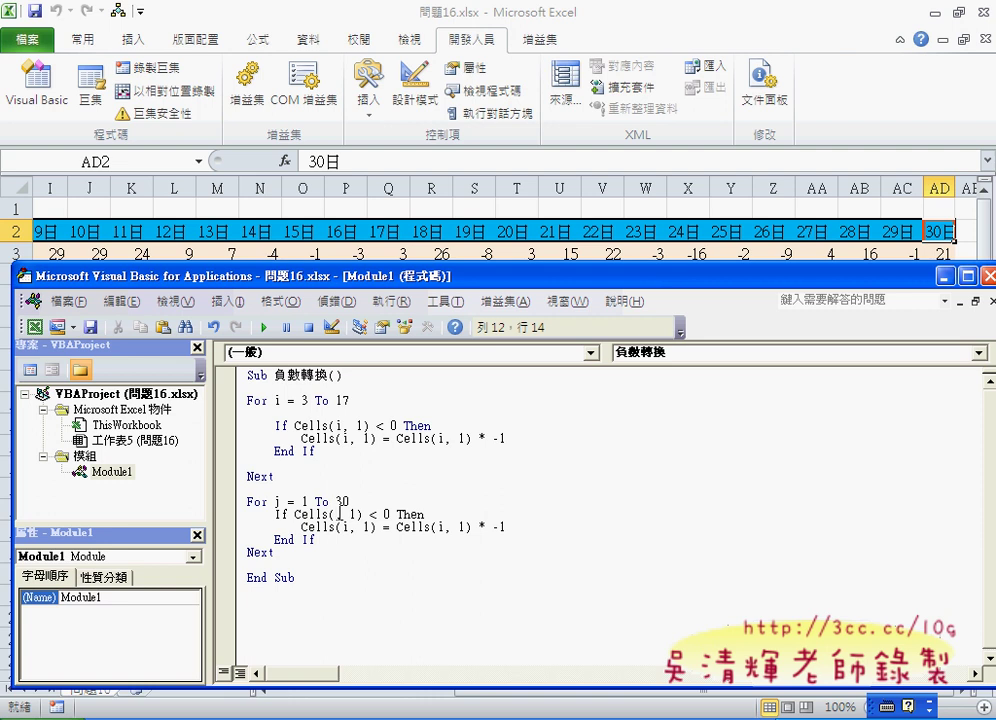
click(217, 208)
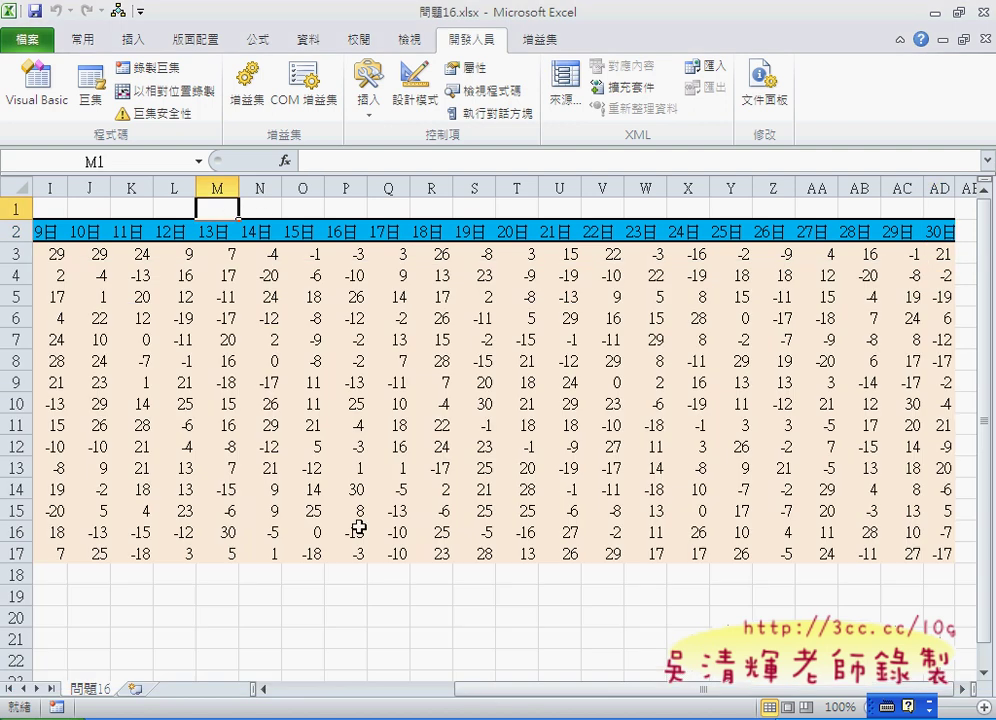
drag(502, 689, 319, 689)
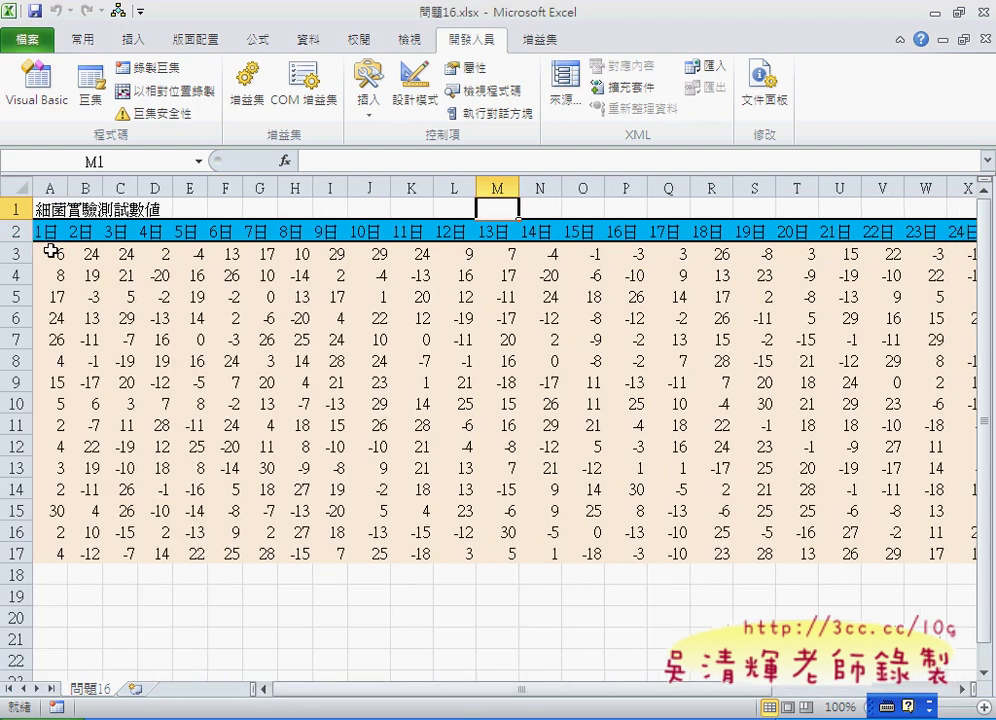
click(50, 253)
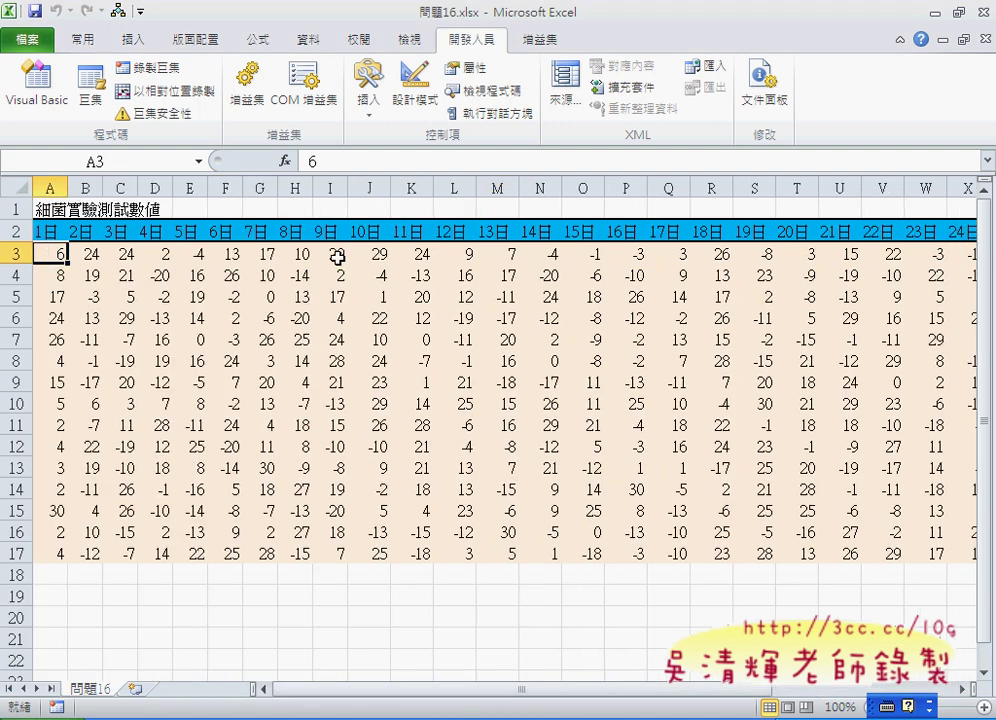
click(16, 253)
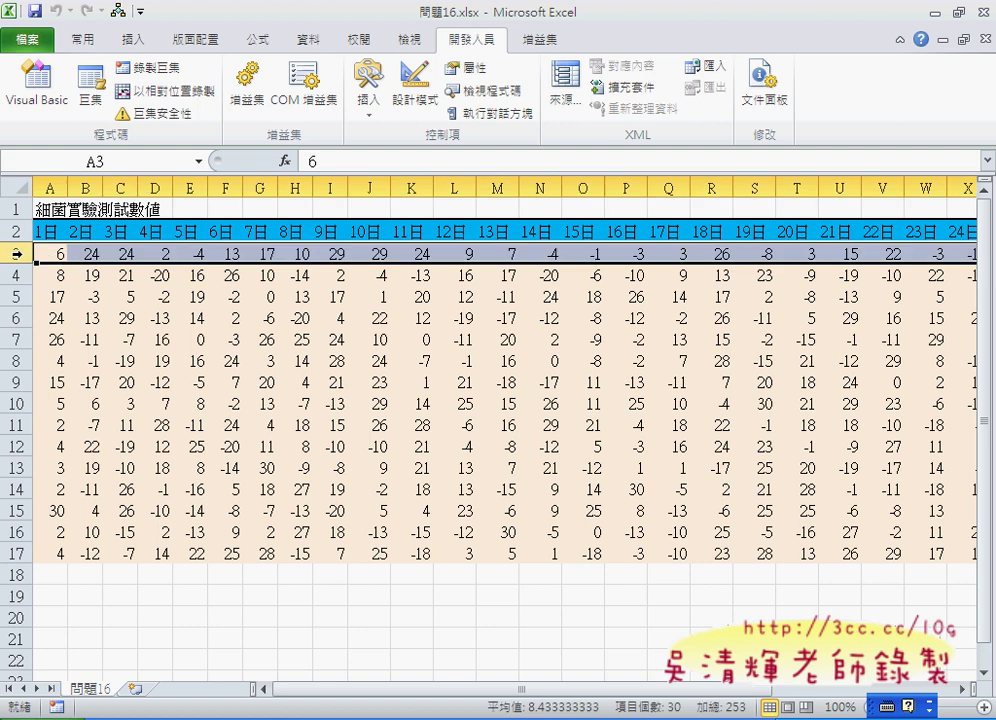
click(54, 254)
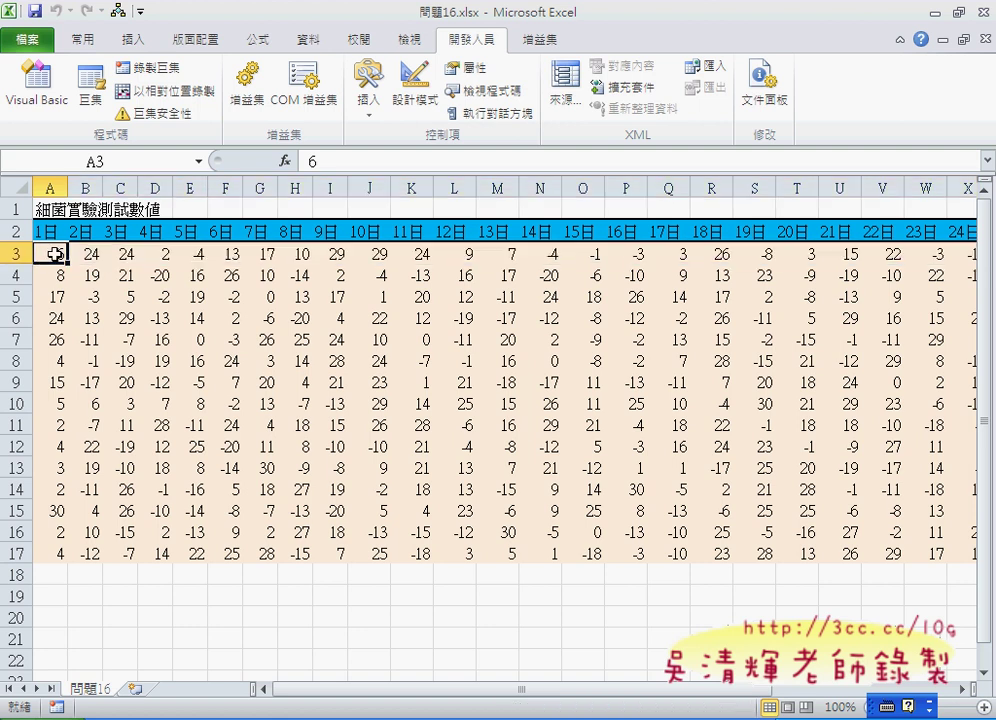
key(Right)
key(Right)
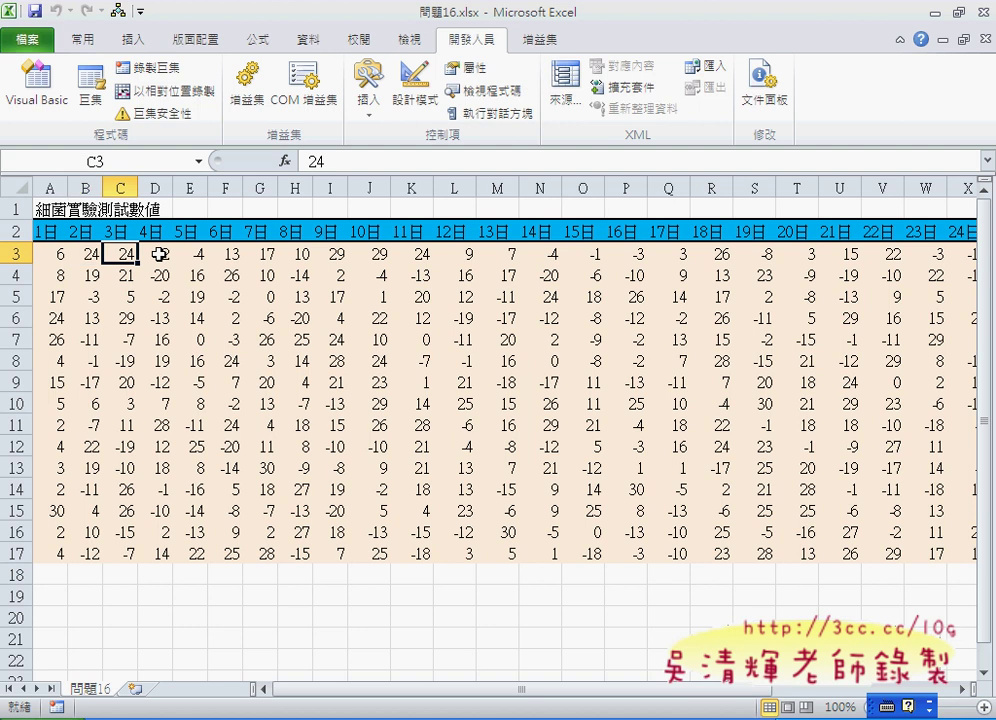
key(Right)
click(58, 250)
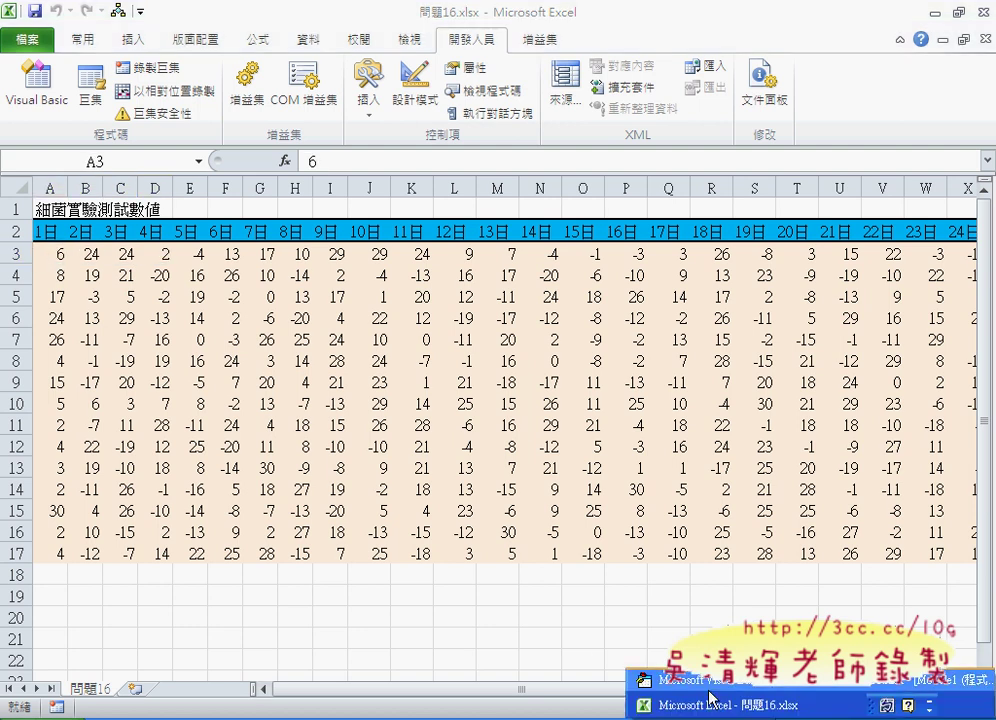
click(705, 698)
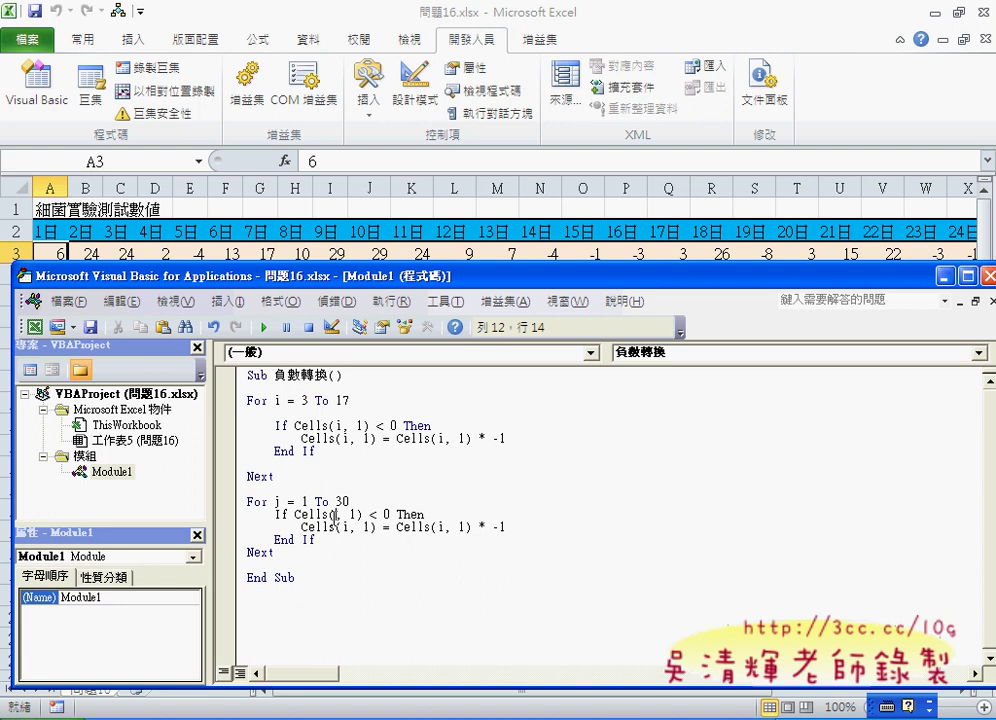
Change the j loop's three Cells references to Cells(3, j).
text(3)
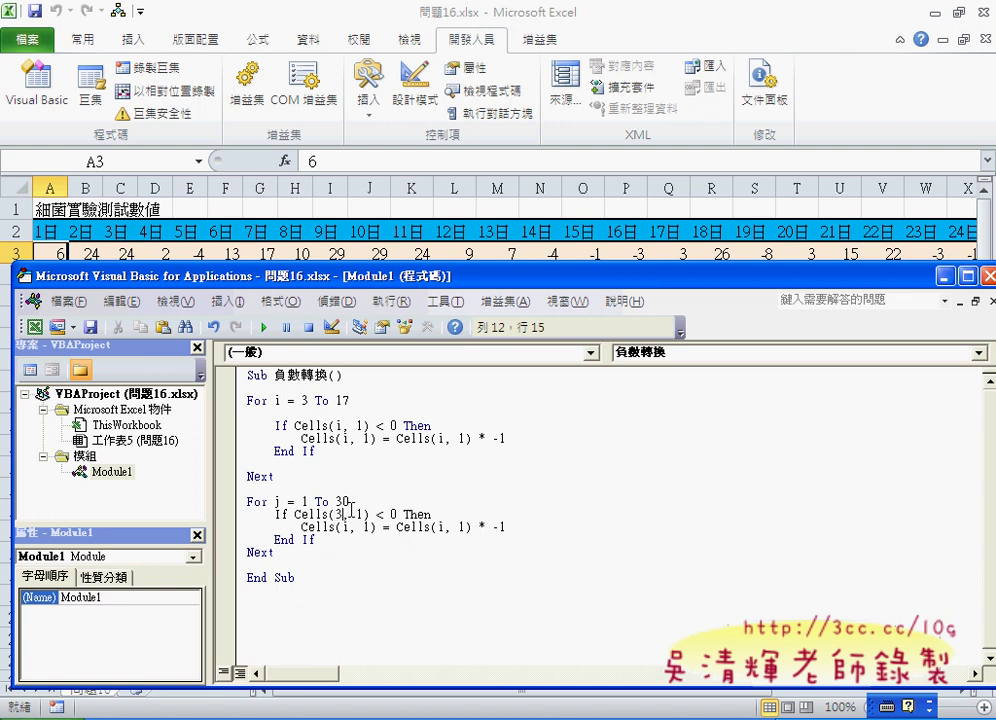
double_click(358, 514)
text(j)
double_click(346, 527)
text(3)
double_click(367, 527)
text(j)
click(440, 527)
double_click(441, 522)
text(3)
double_click(461, 527)
double_click(461, 527)
text(j)
Move the For i = 3 To 17 loop below the For j loop.
click(469, 553)
drag(482, 264, 563, 287)
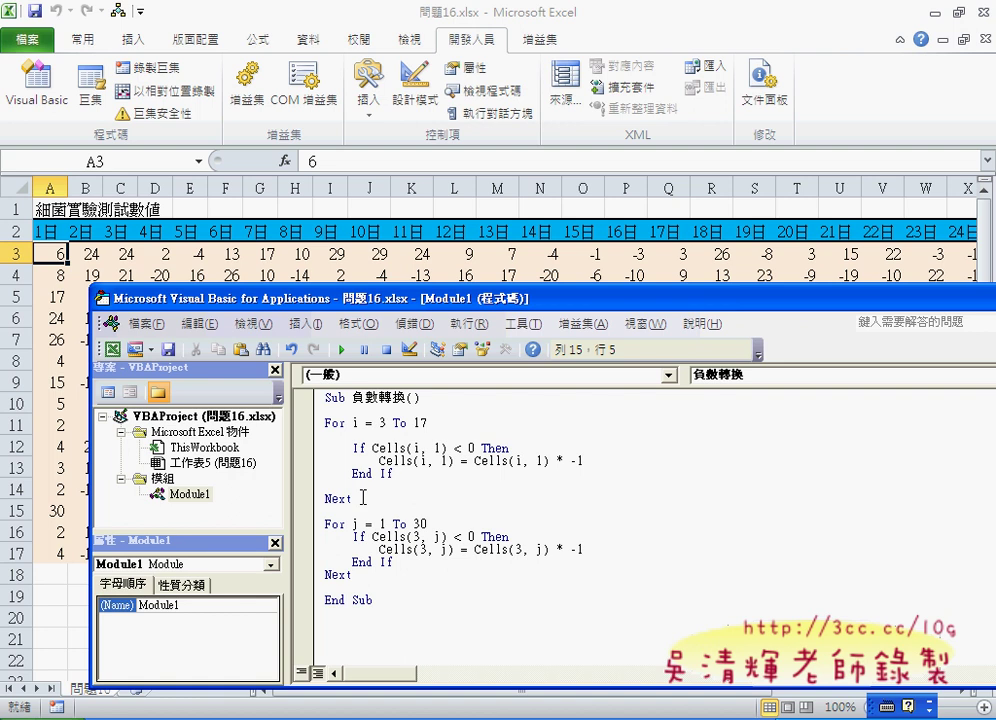
mouse_move(365, 498)
mouse_down()
mouse_move(330, 428)
mouse_move(362, 600)
mouse_up()
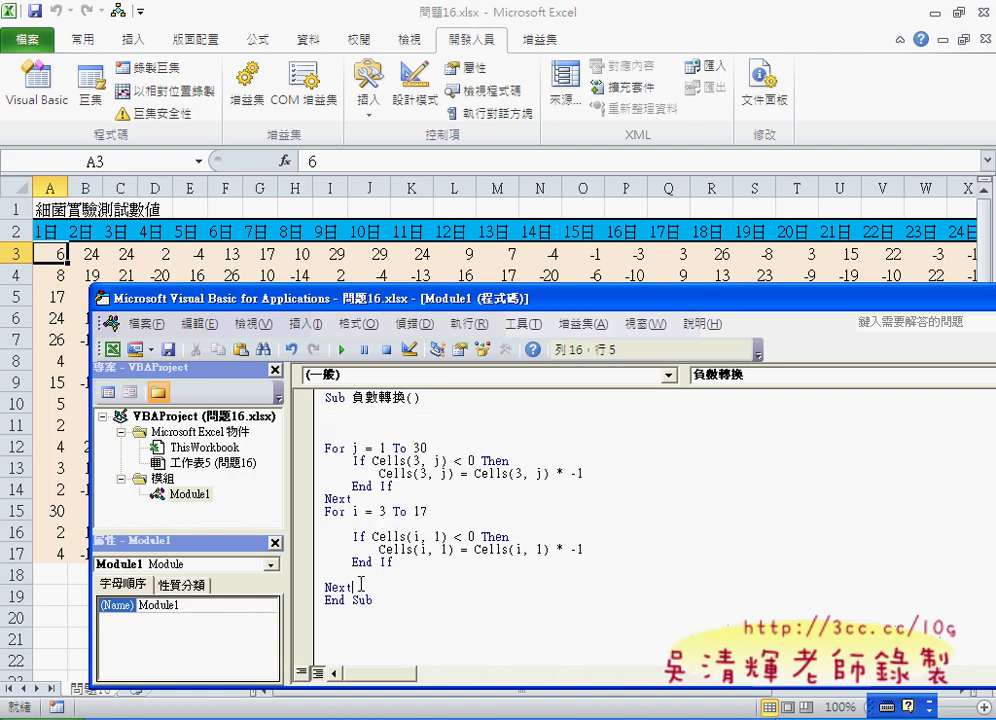
mouse_move(325, 511)
mouse_down()
mouse_move(345, 460)
mouse_move(326, 423)
mouse_up()
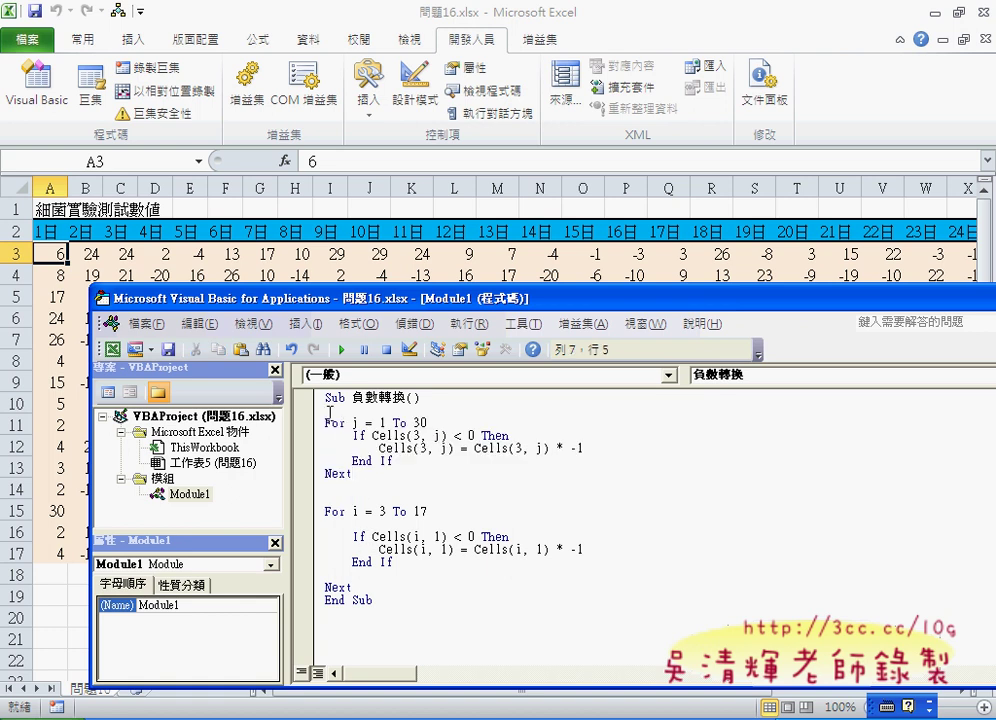
click(377, 449)
Step through the row-3 For j loop line by line until E3's -4 becomes 4.
key(F8)
key(F8)
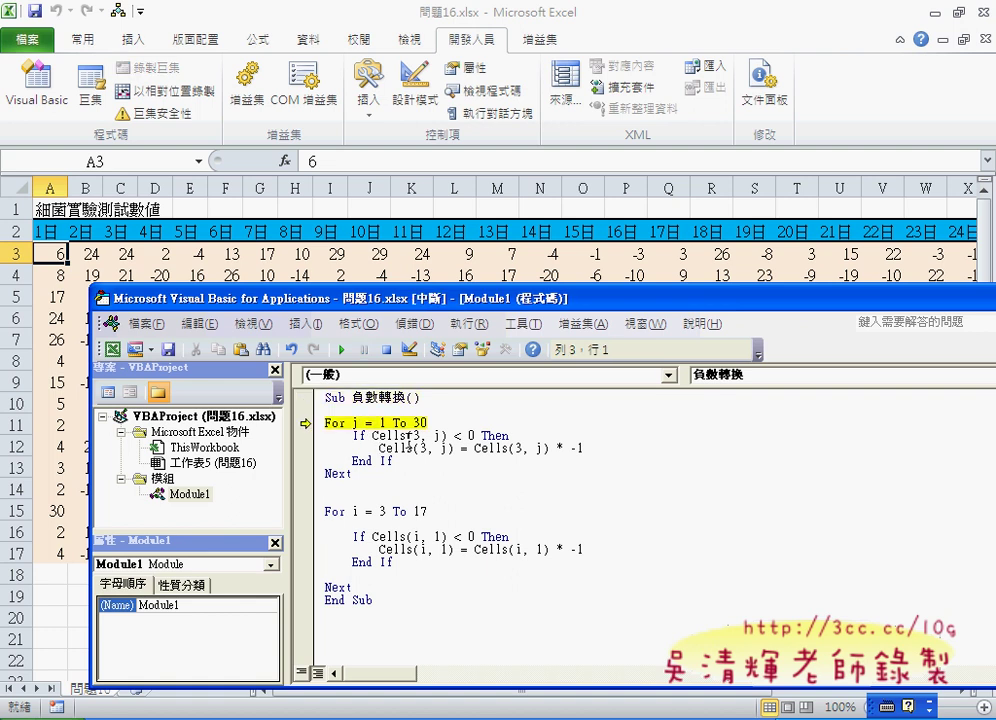
key(F8)
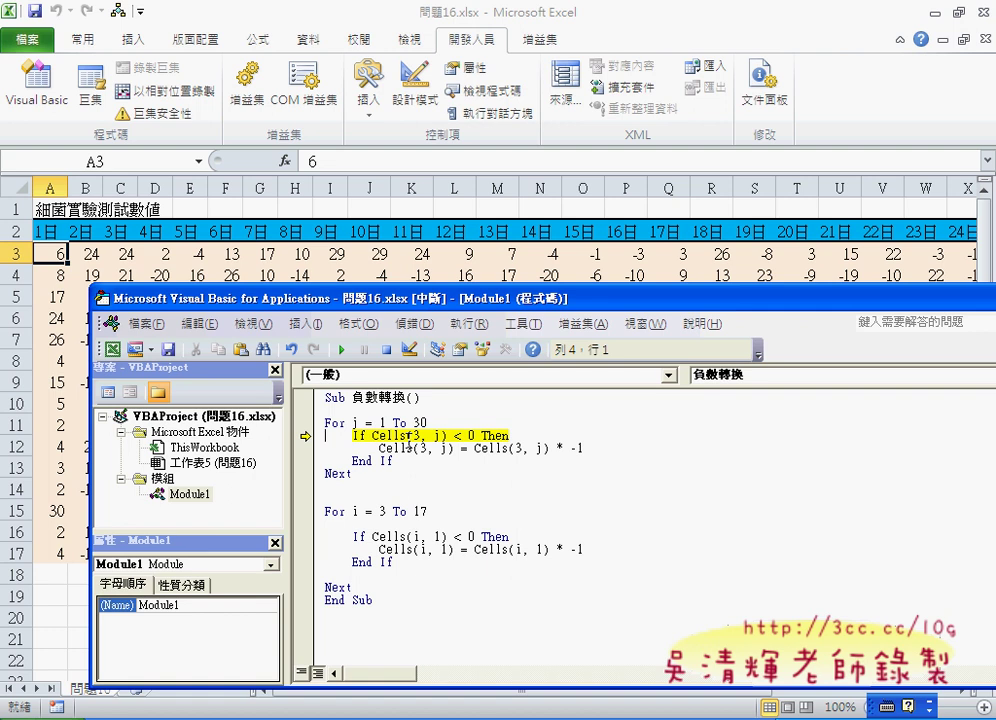
key(F8)
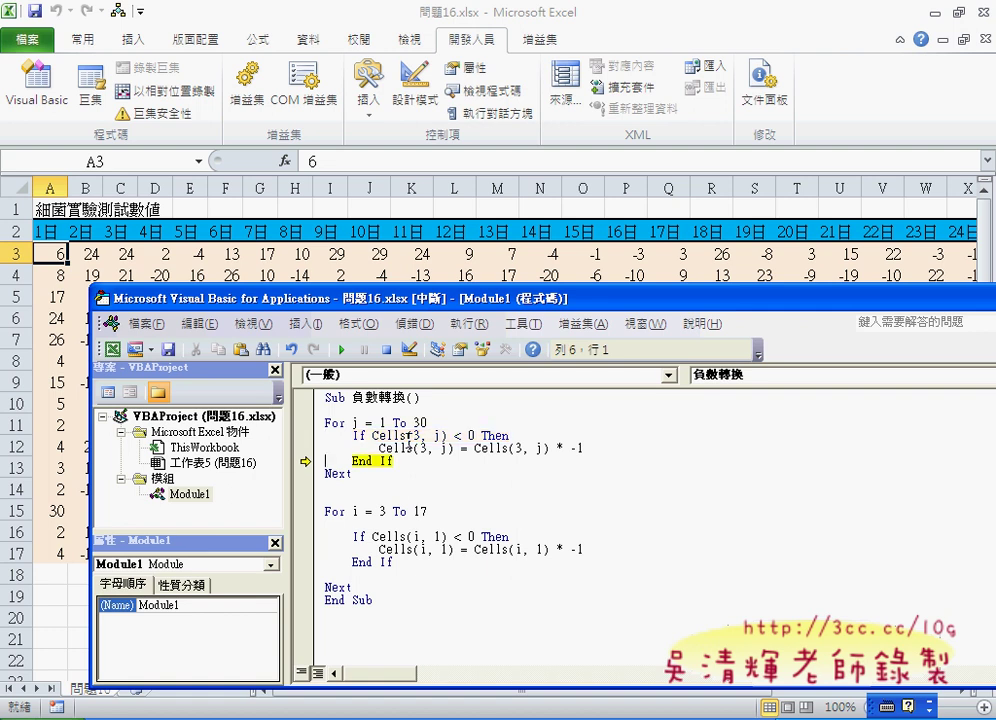
key(F8)
key(F8)
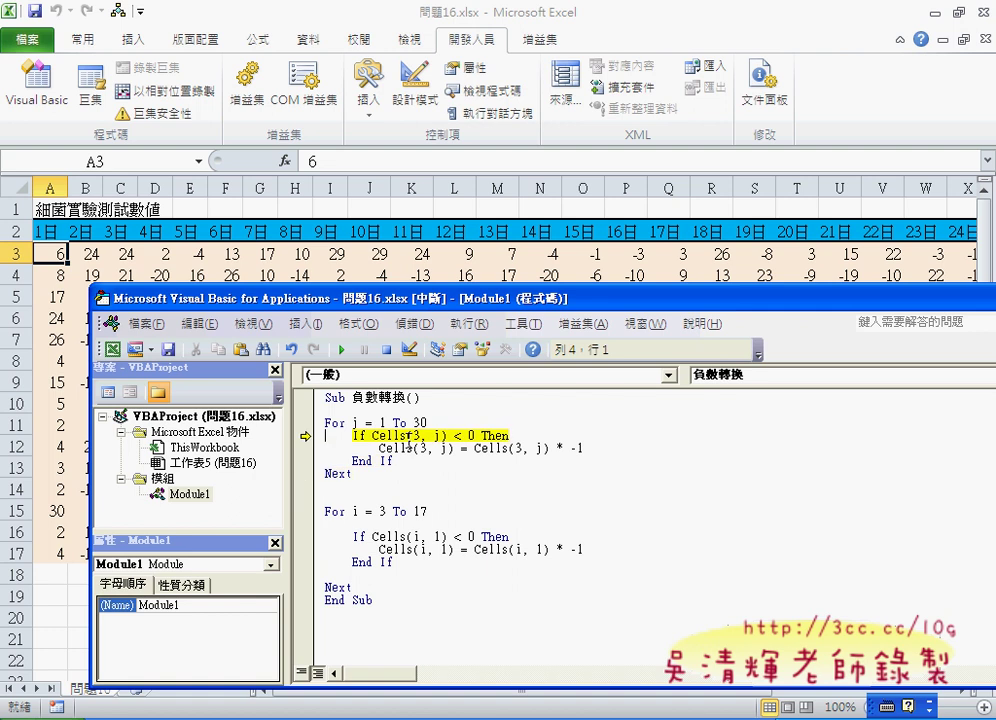
key(F8)
key(F8)
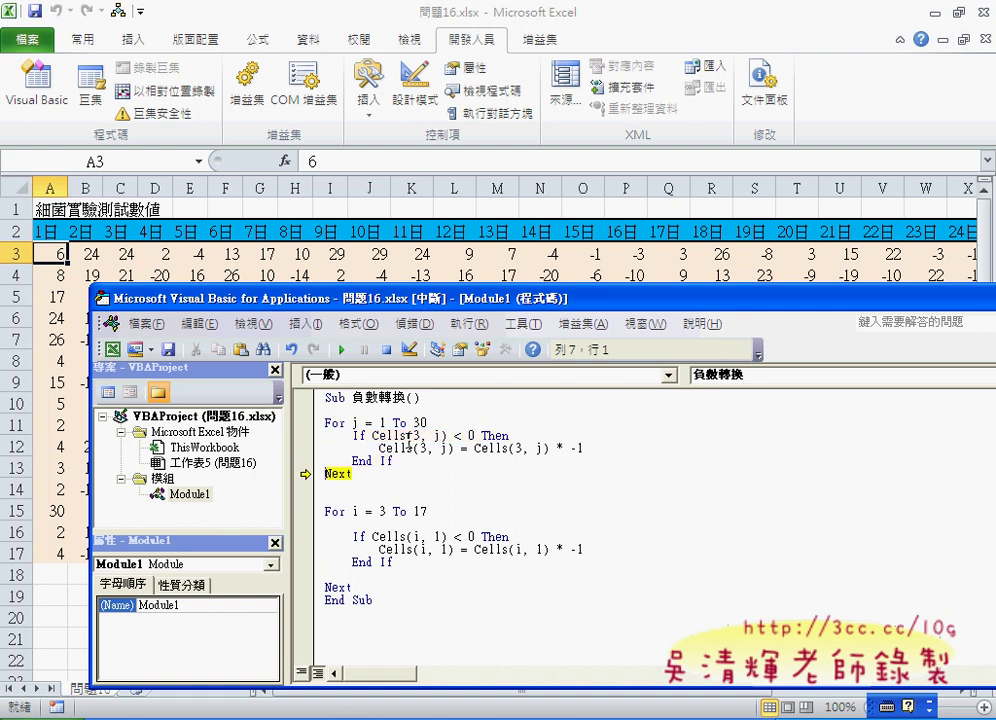
key(F8)
key(F8)
key(F8)
key(F8)
key(F8)
key(F8)
key(F8)
key(F8)
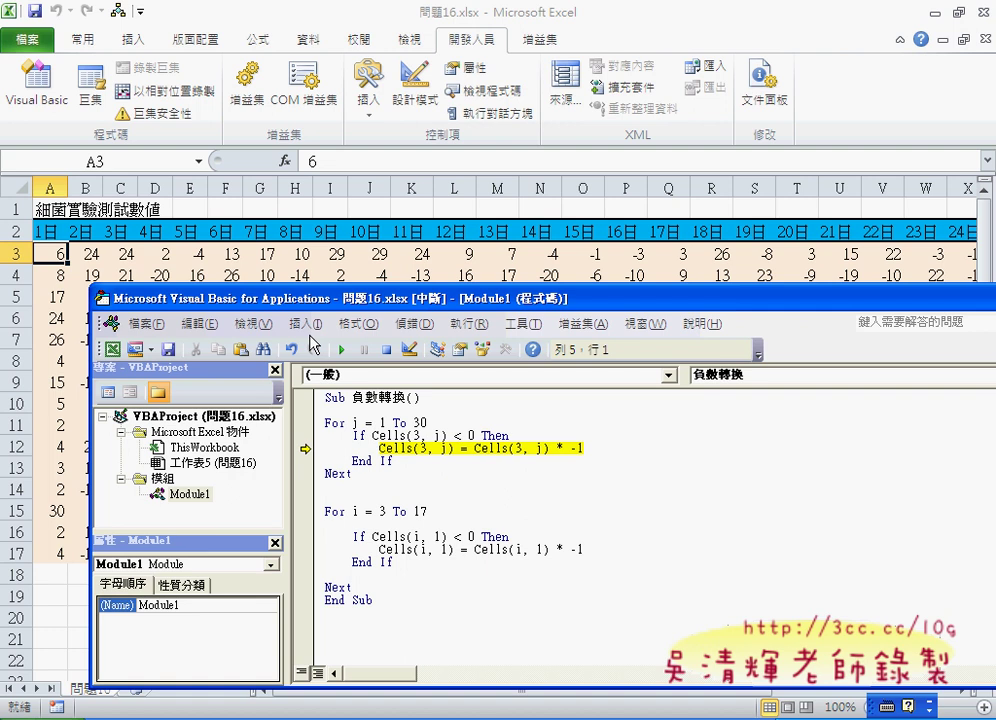
key(F8)
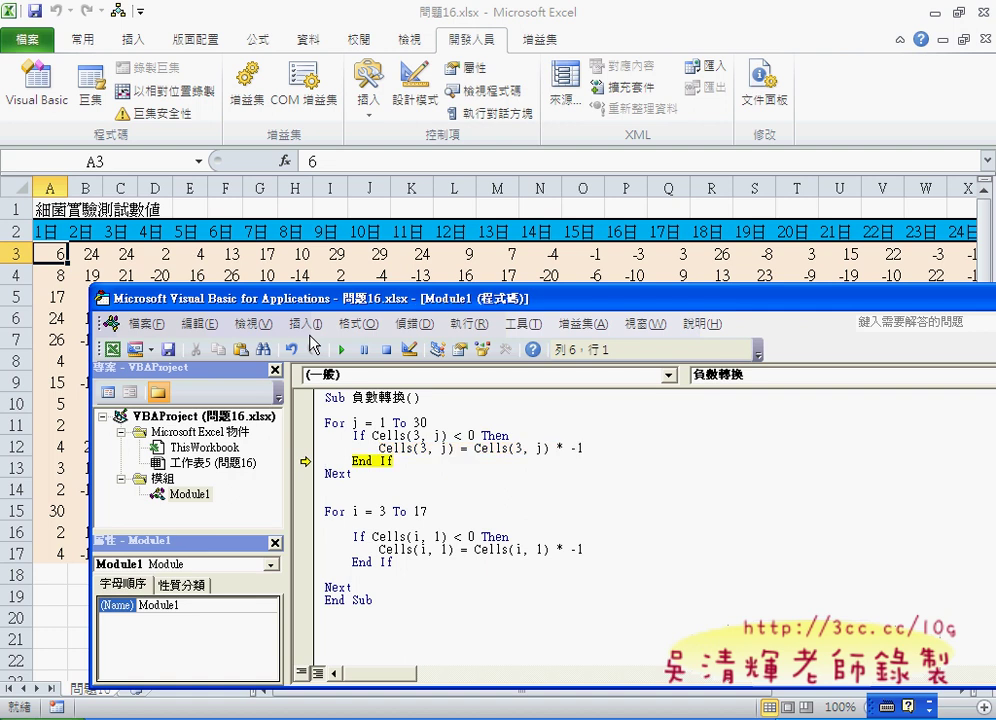
Keep stepping until N3 and P3 turn positive, then select the For j…Next block.
key(F8)
key(F8)
key(F8)
key(F8)
key(F8)
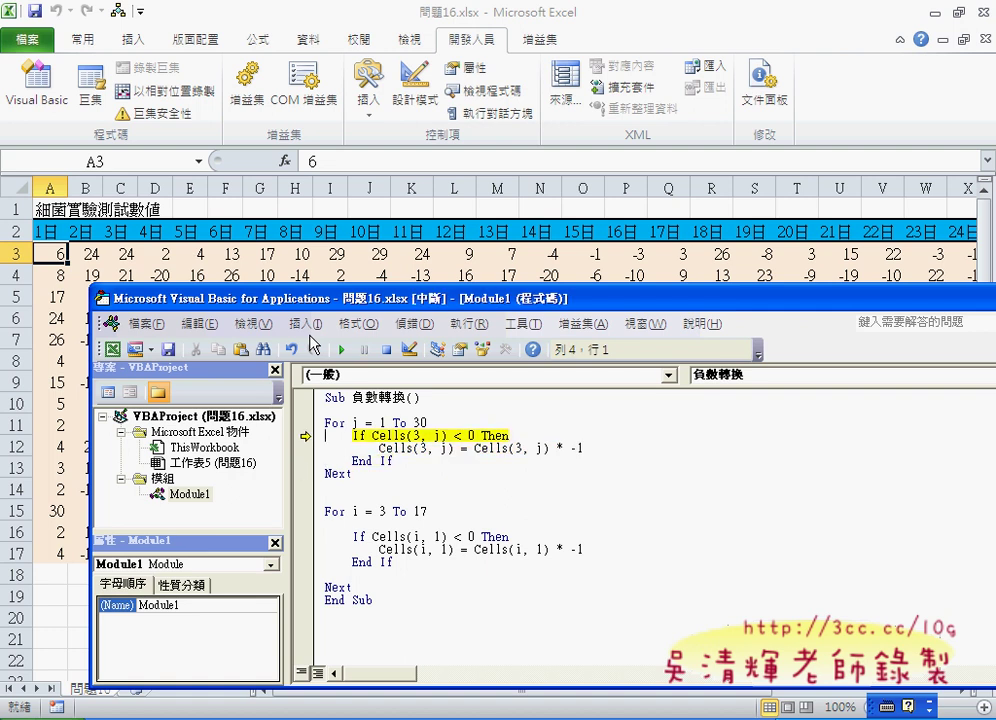
key(F8)
key(F8)
key(F8)
key(F8)
key(F8)
key(F8)
key(F8)
key(F8)
key(F8)
key(F8)
key(F8)
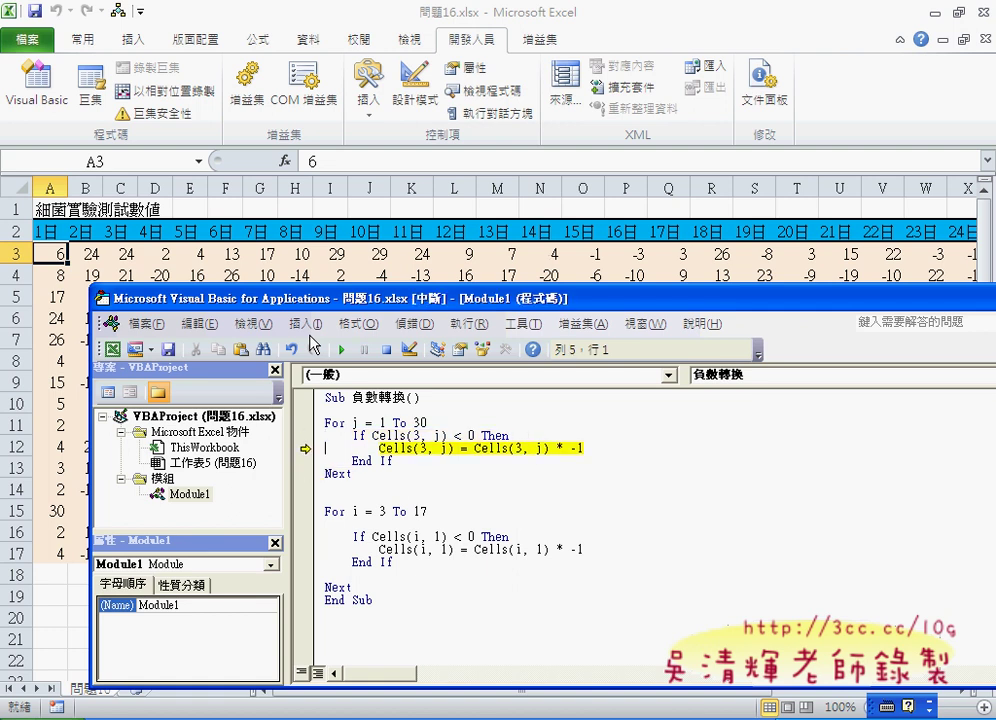
key(F8)
key(F8)
key(F8)
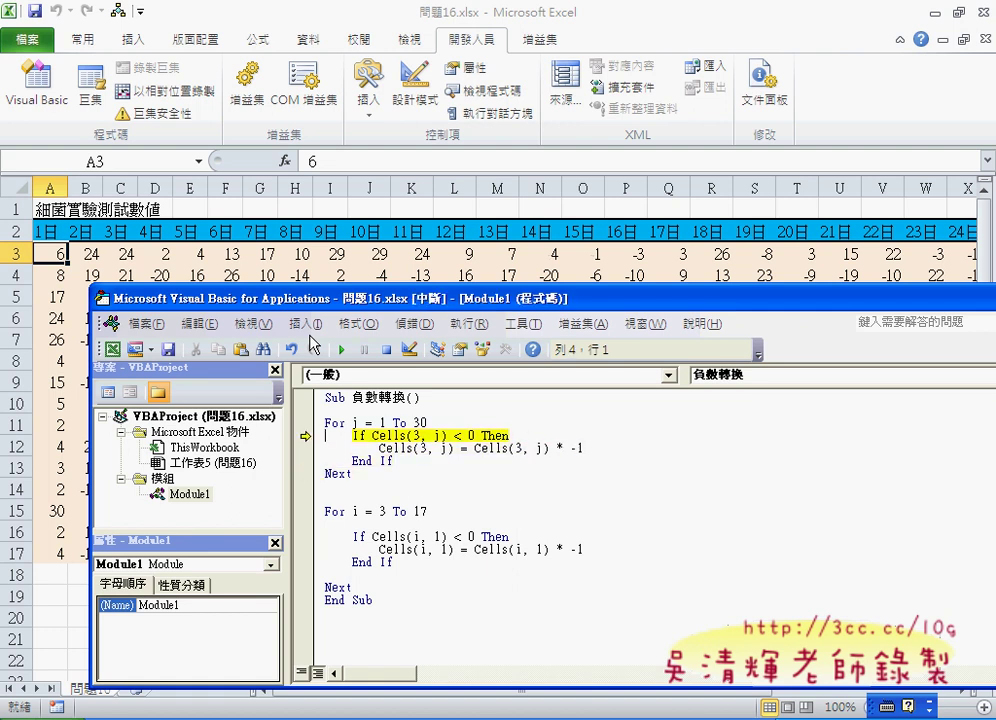
key(F8)
key(F8)
key(F8)
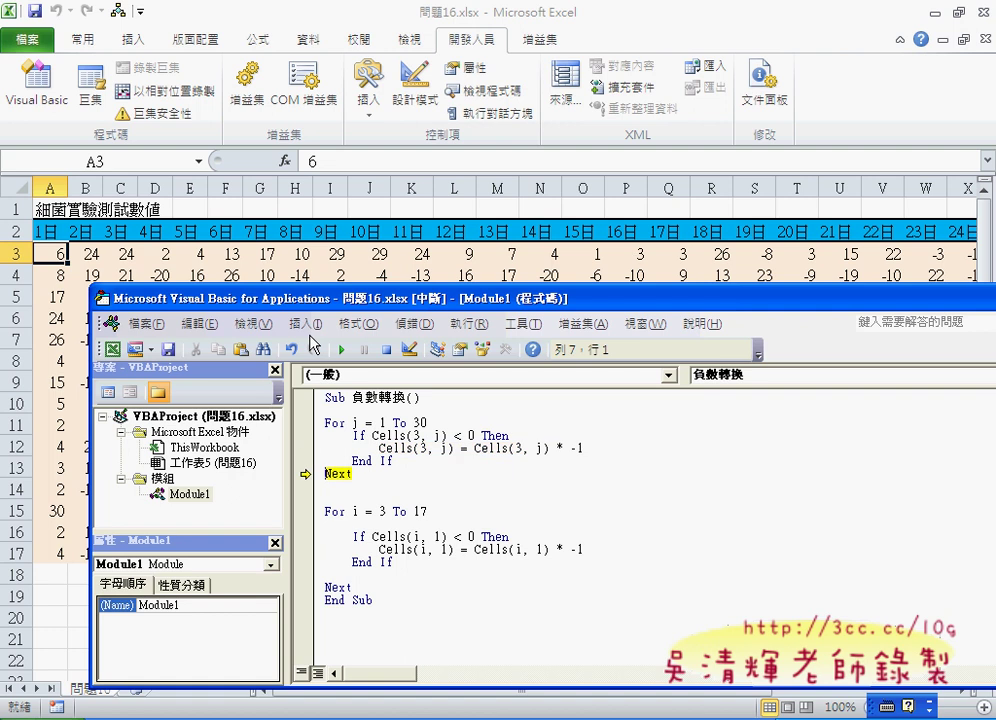
click(356, 474)
drag(356, 474, 324, 423)
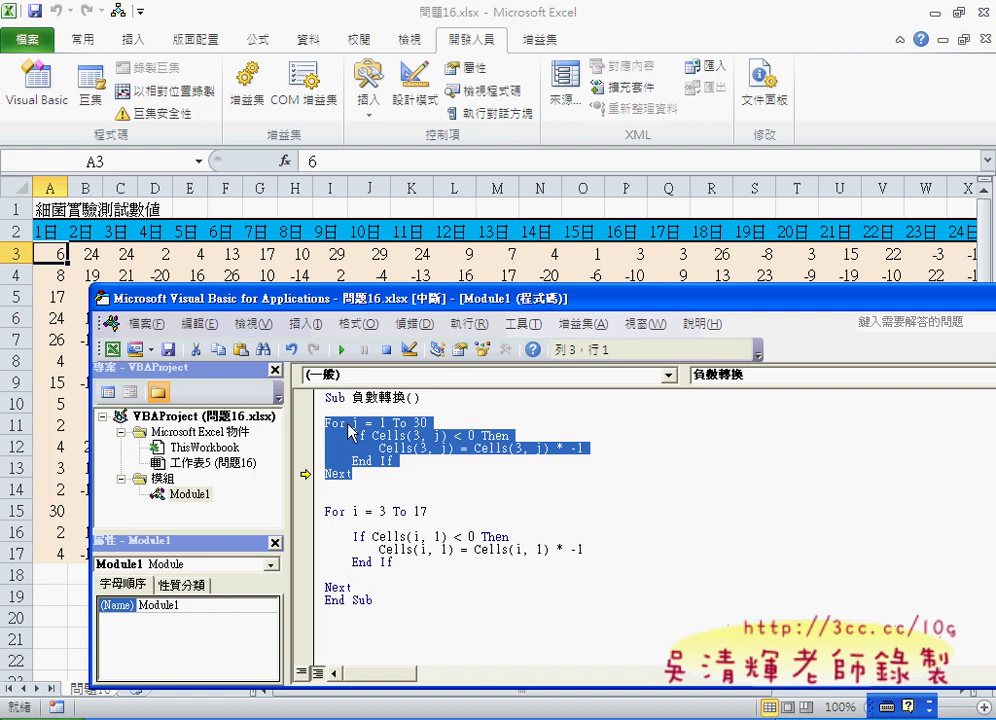
Reset the paused macro and maximize the code editor.
click(386, 349)
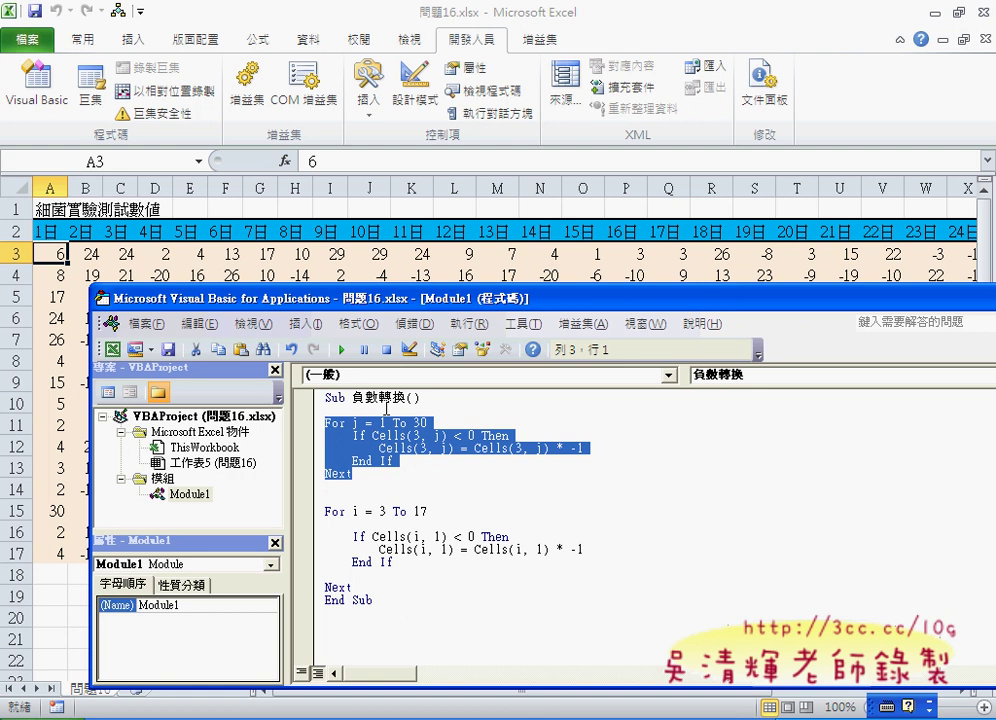
double_click(360, 298)
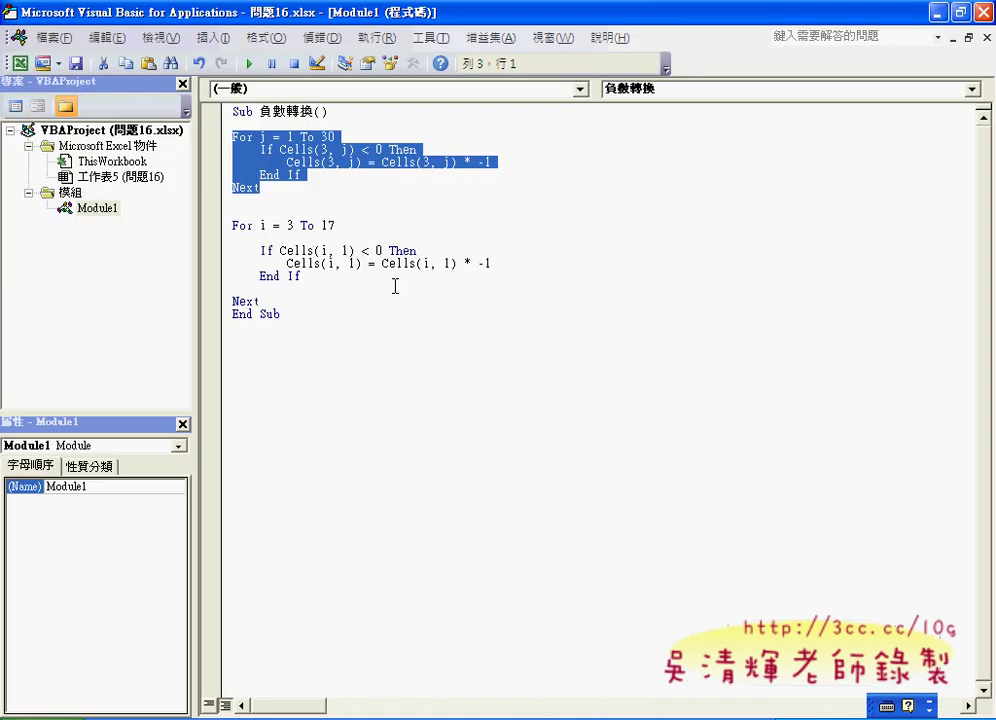
click(395, 286)
Move For j = 1 To 30 below For i = 3 To 17 with its Next inside, and indent it.
mouse_move(335, 137)
mouse_down()
mouse_move(232, 137)
mouse_move(257, 220)
mouse_up()
drag(254, 240, 254, 241)
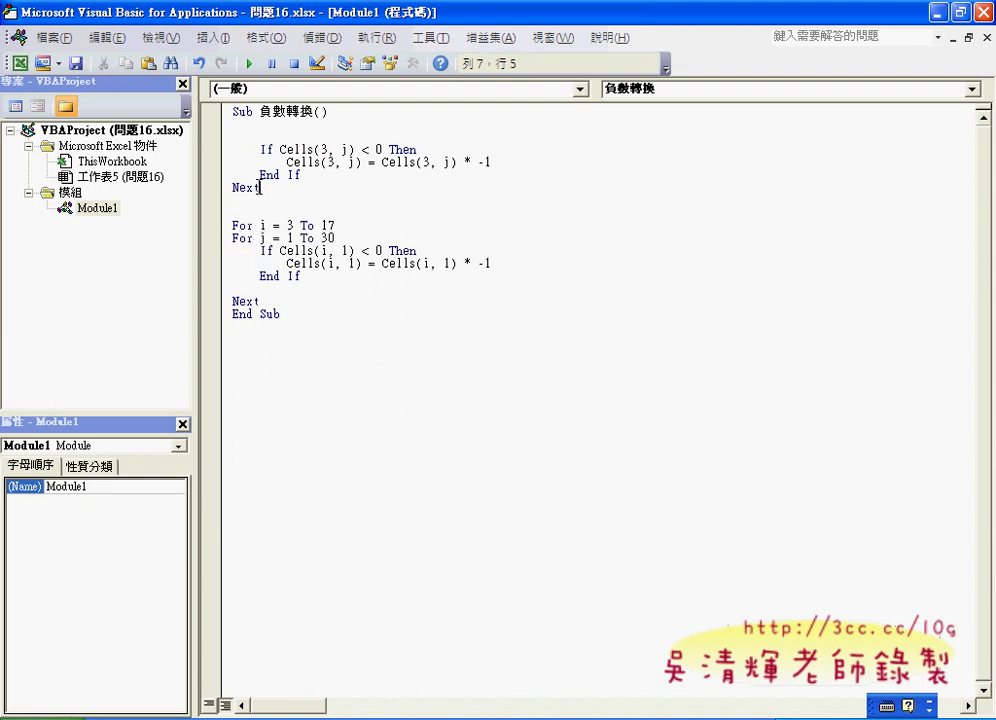
double_click(247, 187)
mouse_move(246, 188)
mouse_down()
mouse_move(243, 298)
mouse_move(220, 239)
mouse_up()
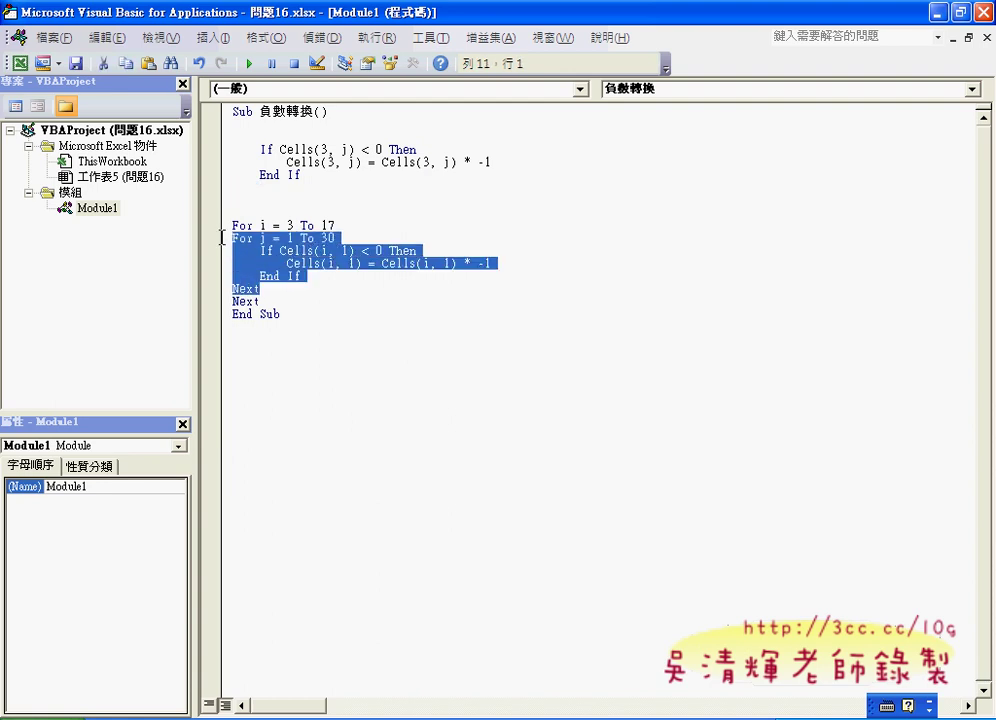
key(Tab)
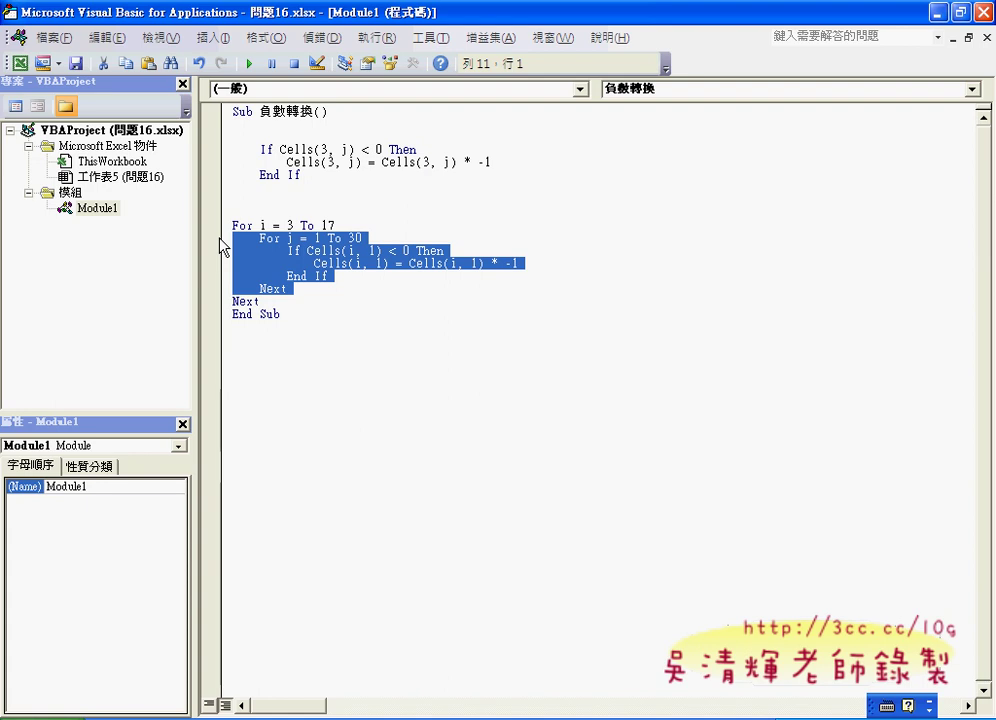
click(312, 180)
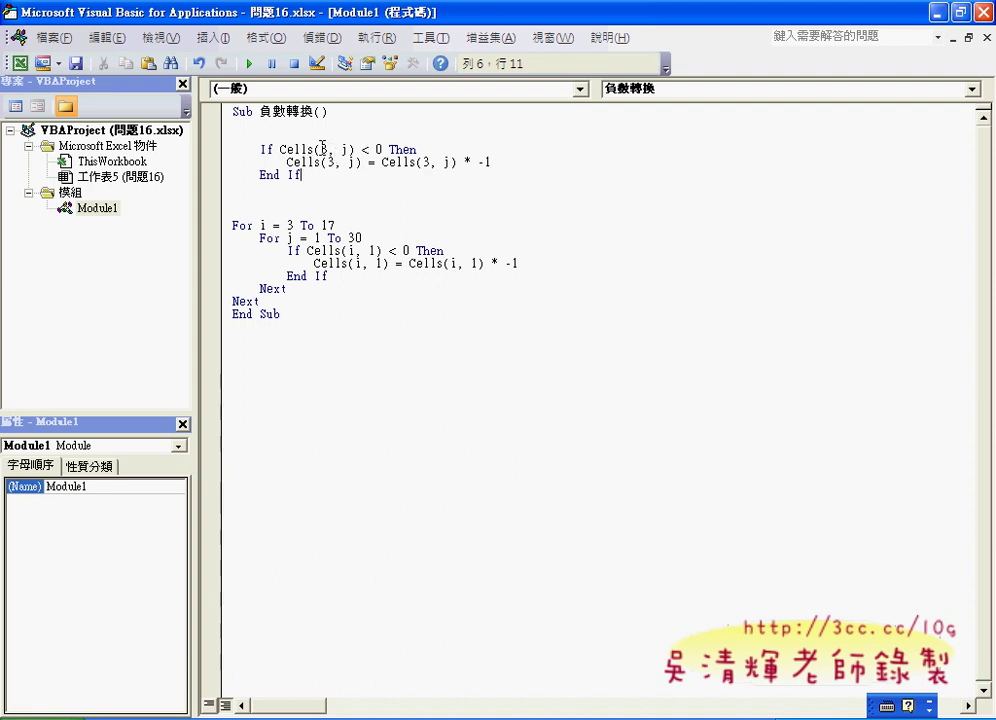
Change all three Cells(i, 1) references in the loop body to Cells(i, j).
drag(341, 149, 349, 149)
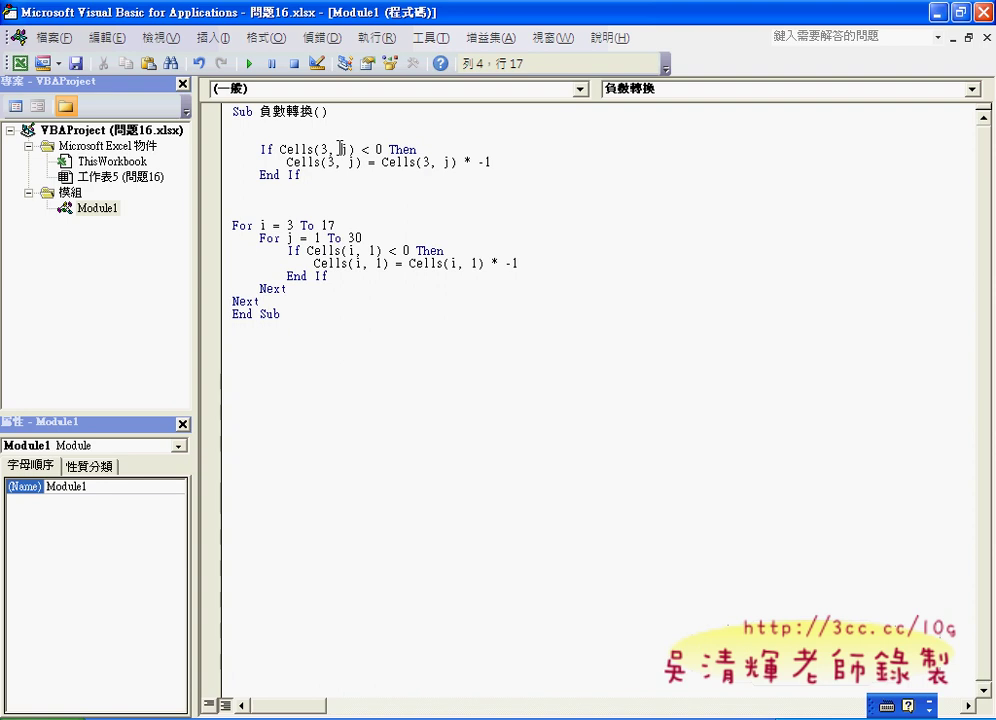
click(370, 250)
drag(370, 250, 377, 250)
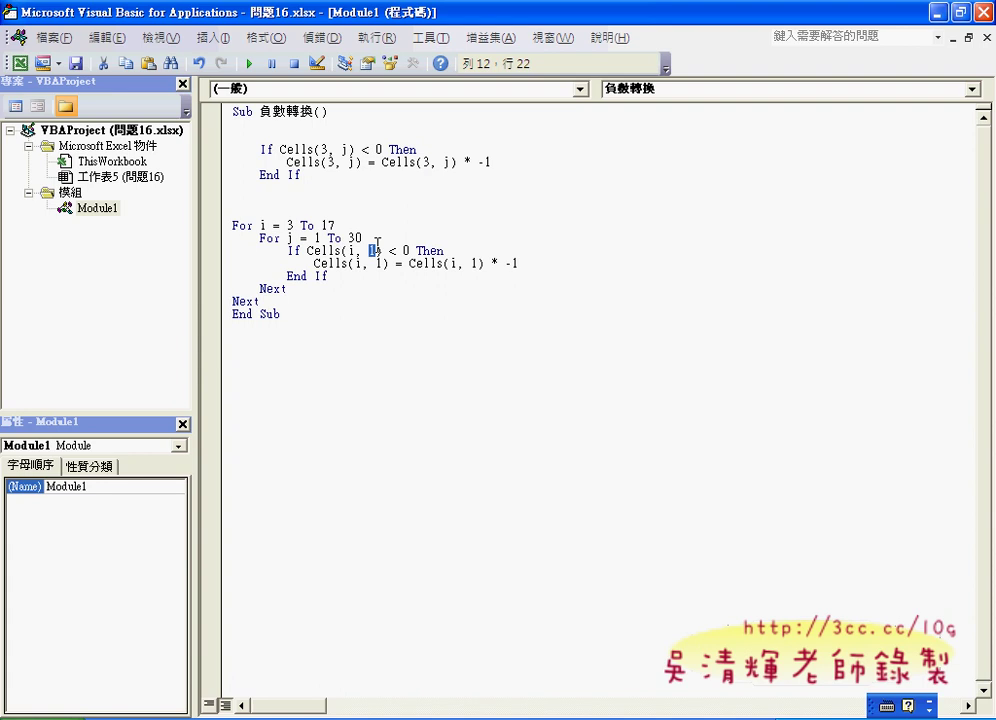
text(j)
drag(376, 263, 384, 263)
text(j)
drag(471, 263, 481, 263)
text(j)
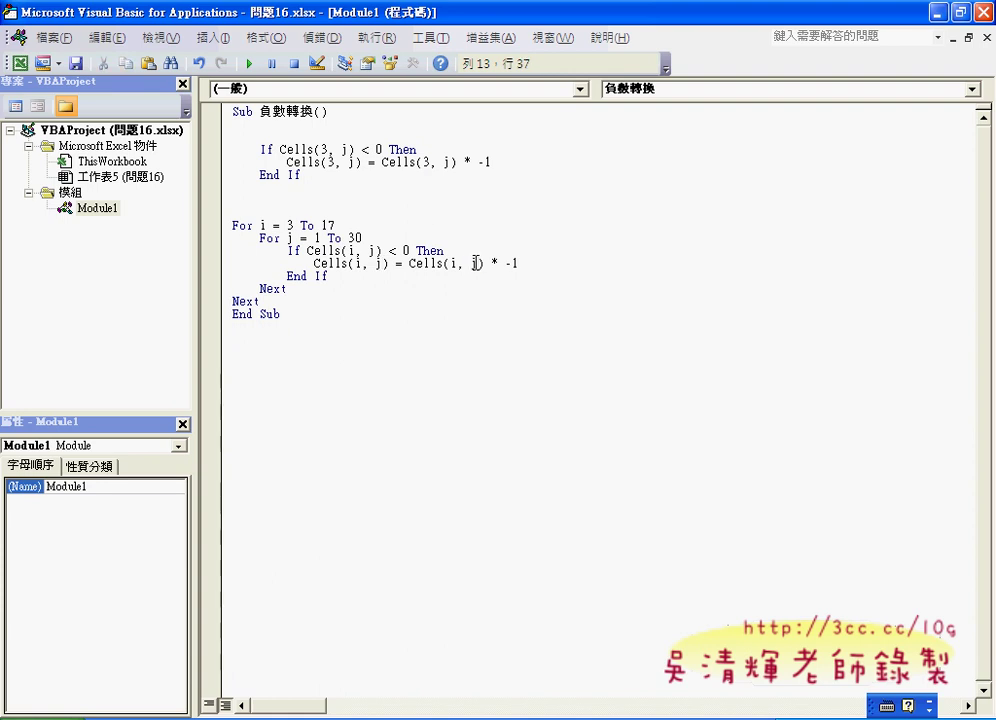
drag(320, 175, 175, 150)
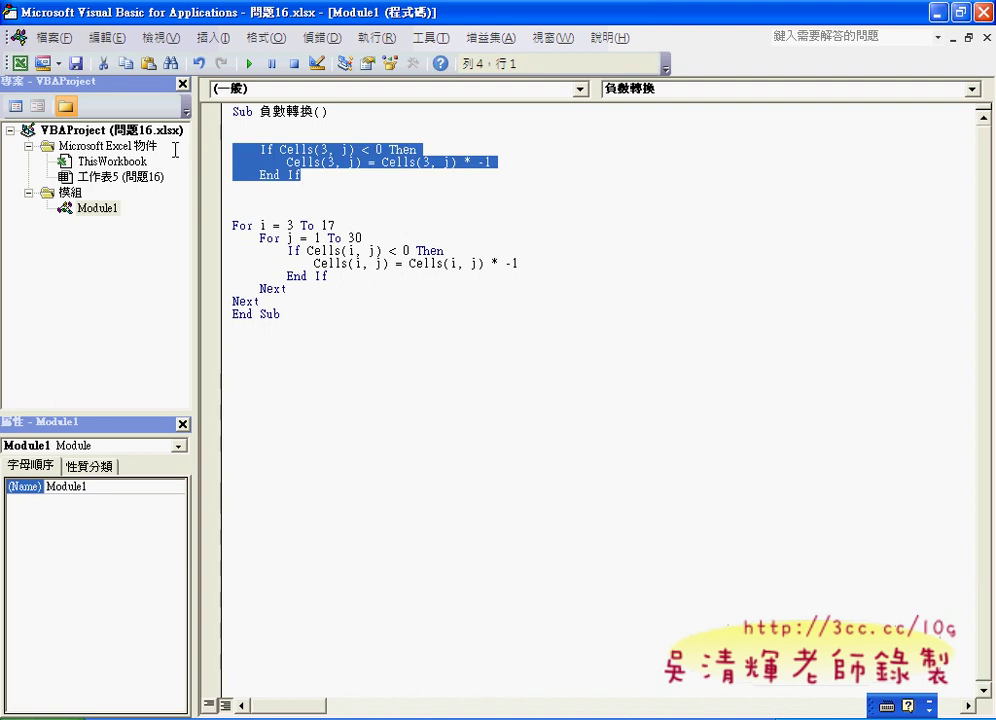
Delete the leftover If Cells(3, j) block and the blank lines under Sub 負數轉換().
key(Delete)
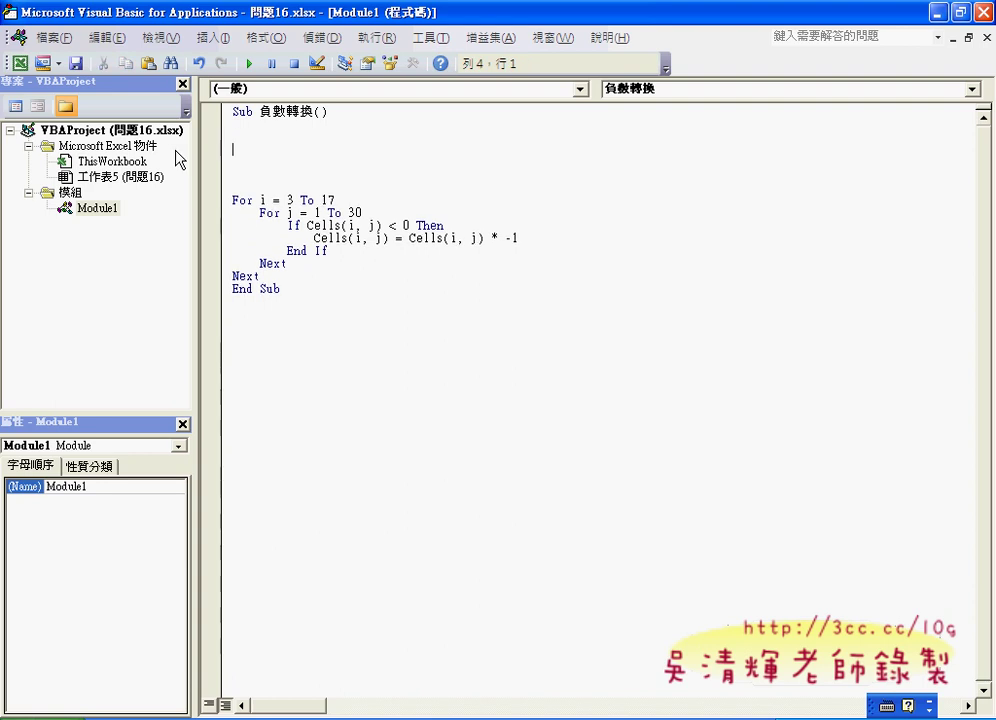
key(Delete)
key(Delete)
key(Delete)
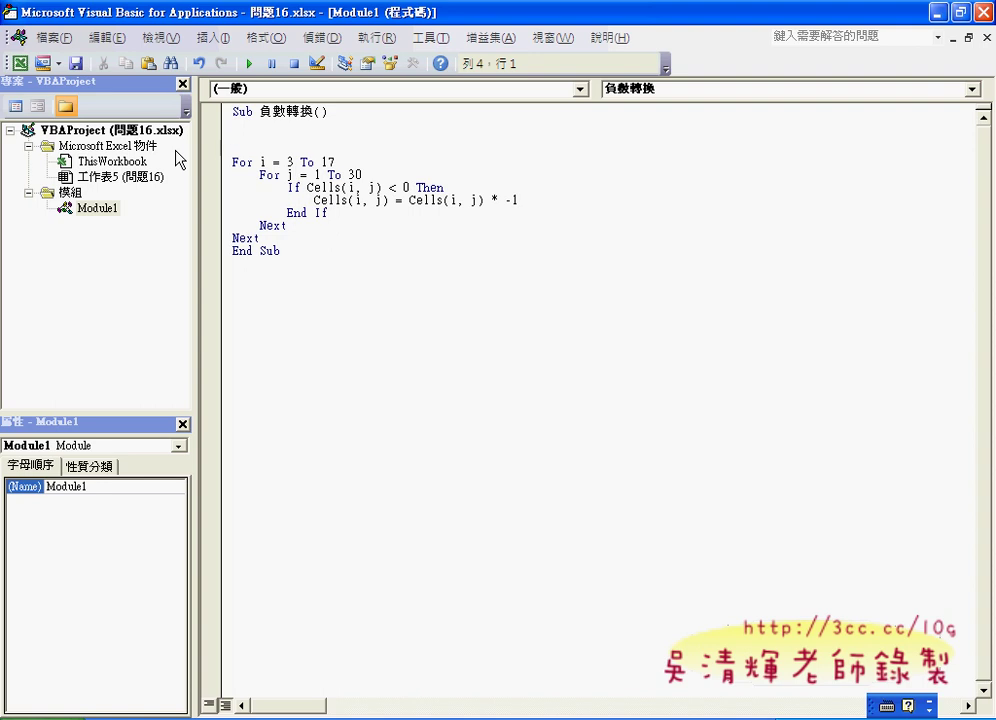
key(Up)
key(Up)
key(Delete)
key(Delete)
key(Delete)
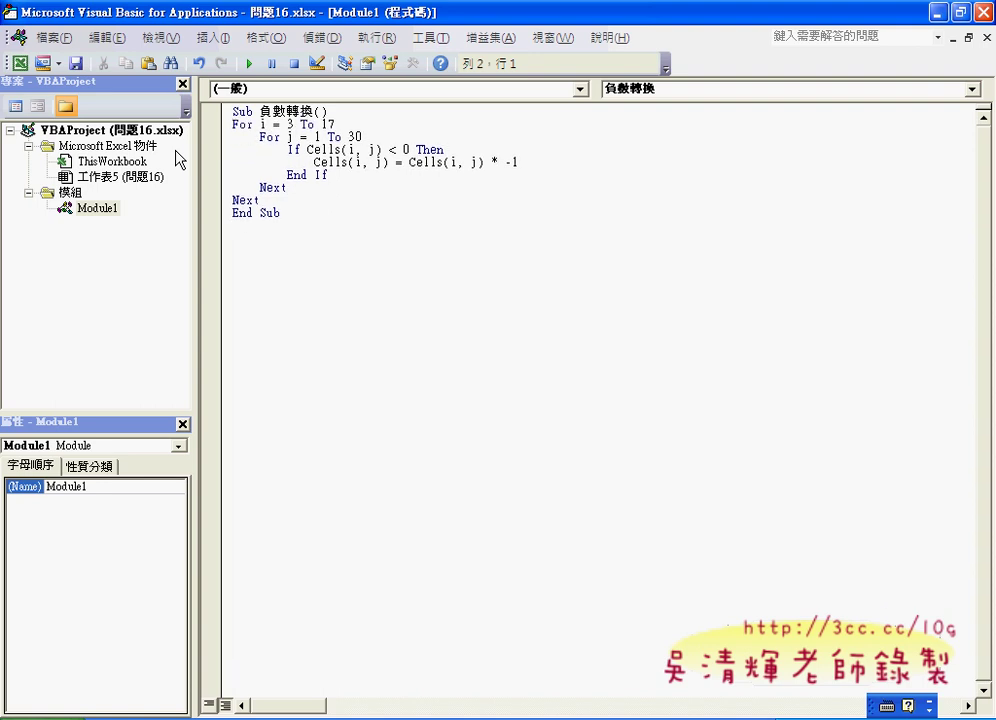
Restore the editor over the worksheet, step the nested loops to End If, and select Cells(i, j).
mouse_move(401, 18)
mouse_down()
mouse_move(398, 305)
mouse_move(368, 318)
mouse_up()
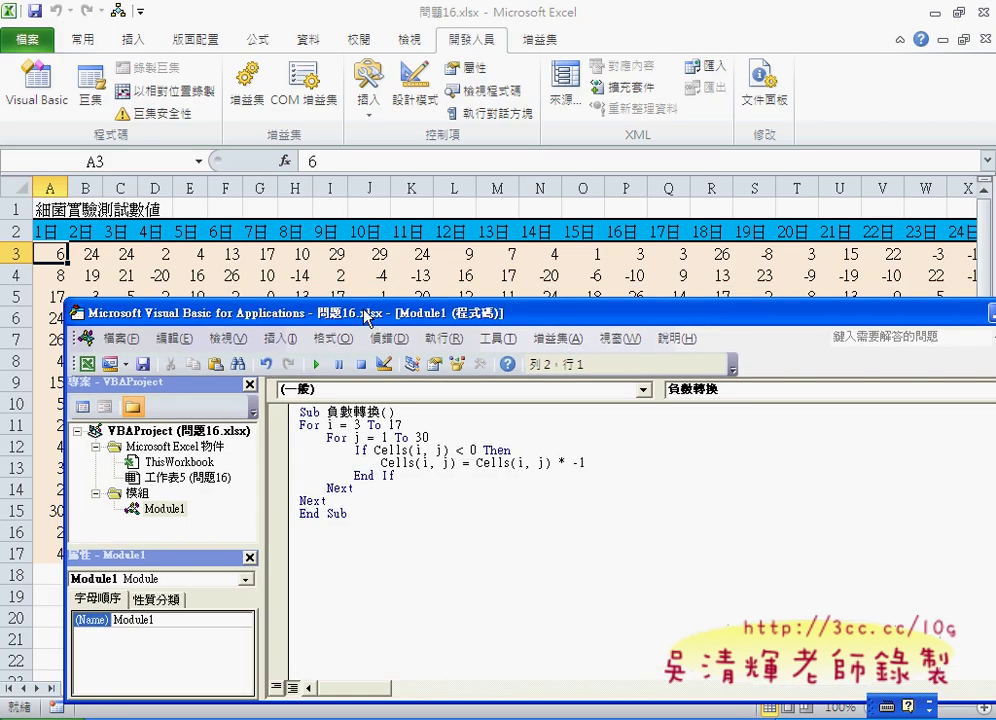
key(F8)
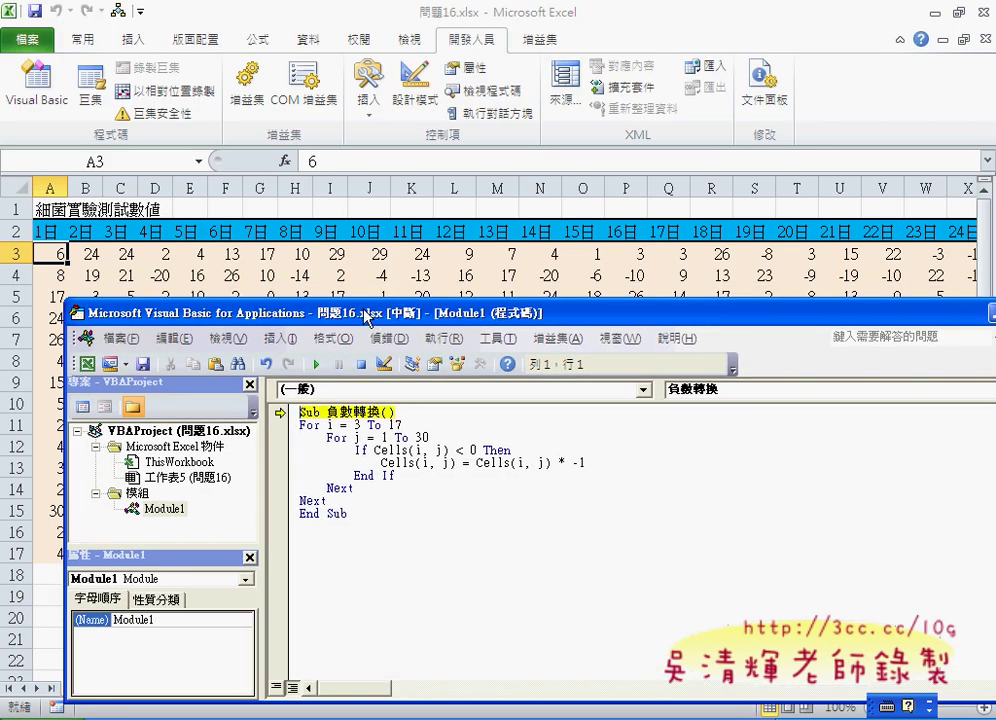
key(F8)
key(F8)
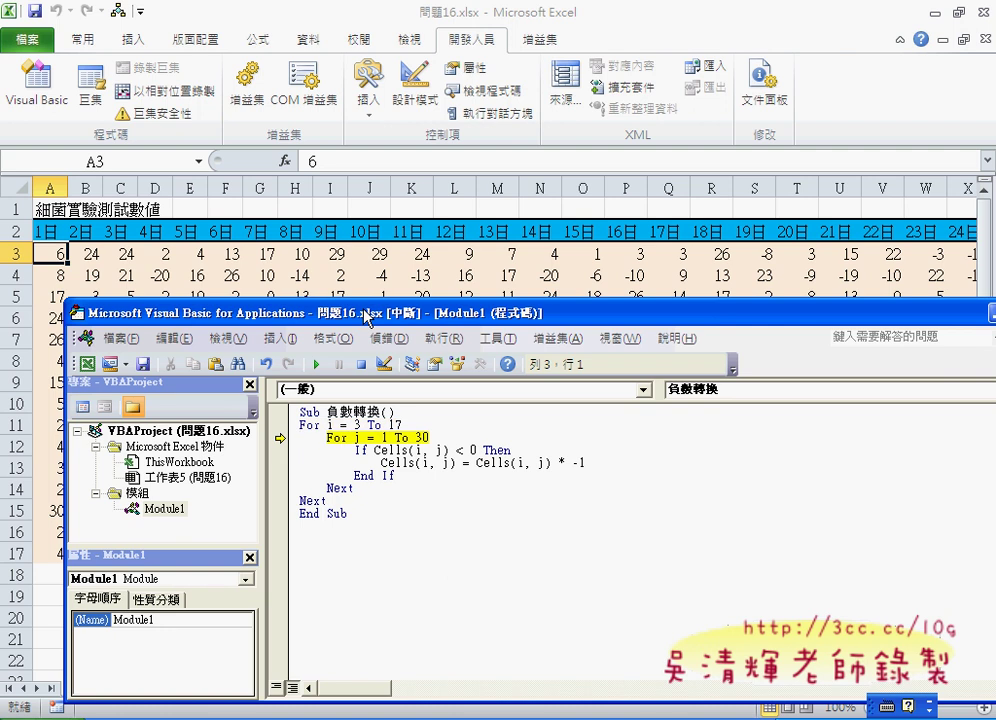
key(F8)
key(F8)
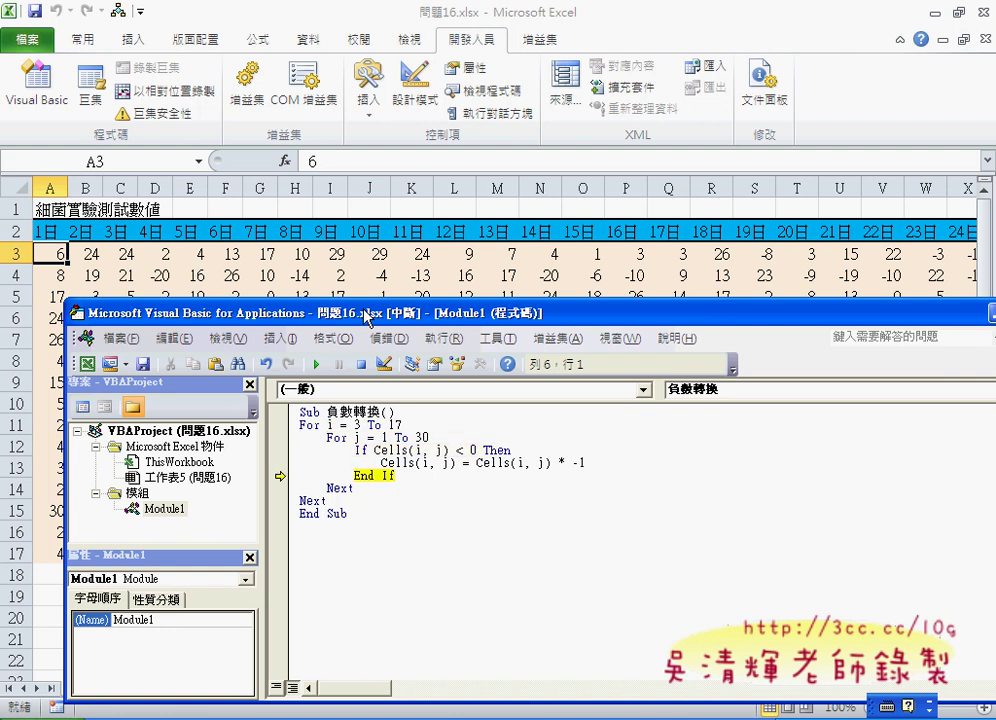
key(F8)
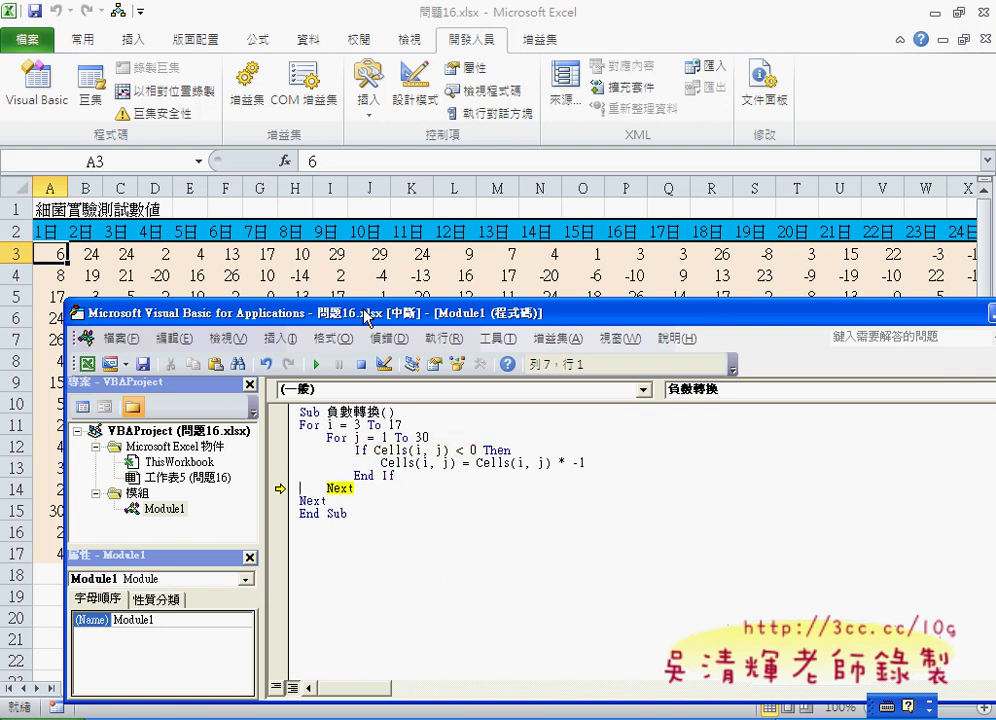
key(F8)
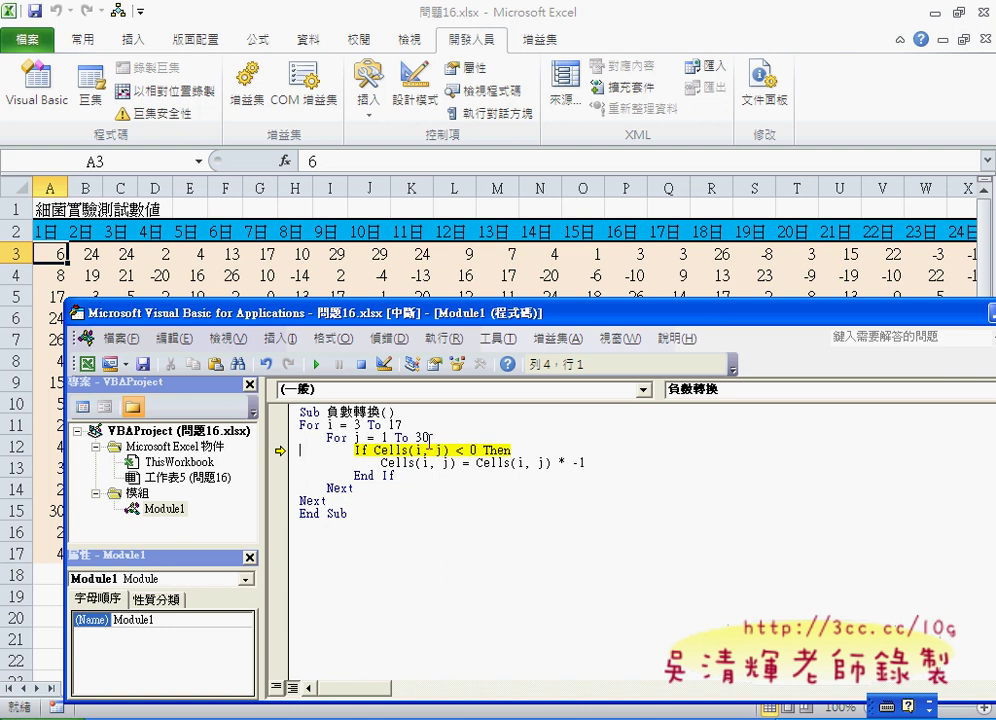
key(F8)
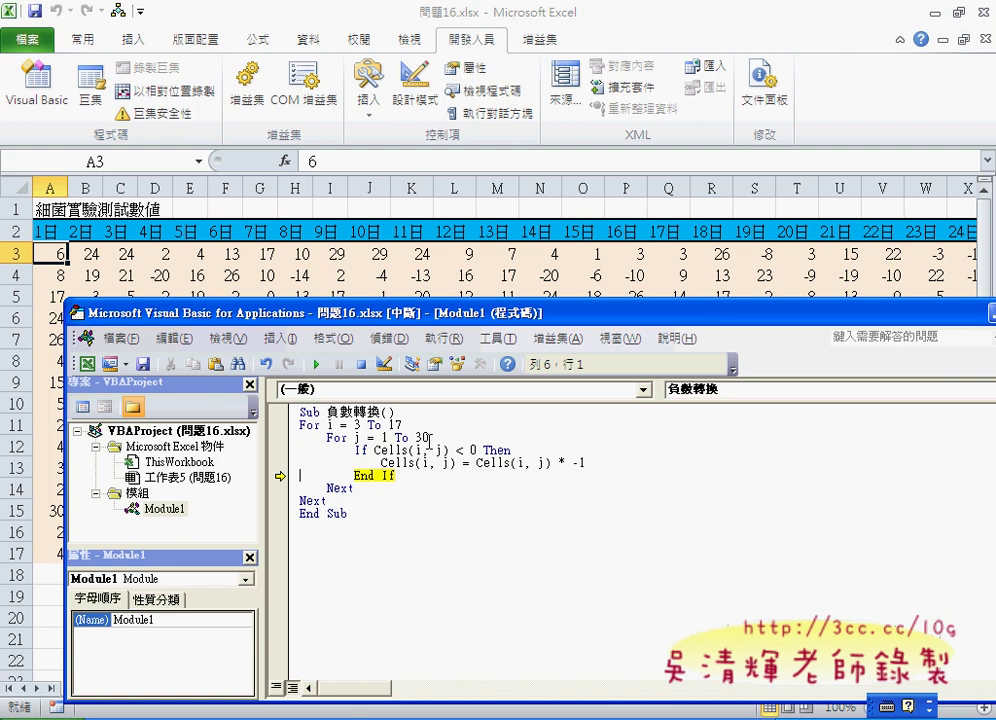
drag(375, 450, 450, 450)
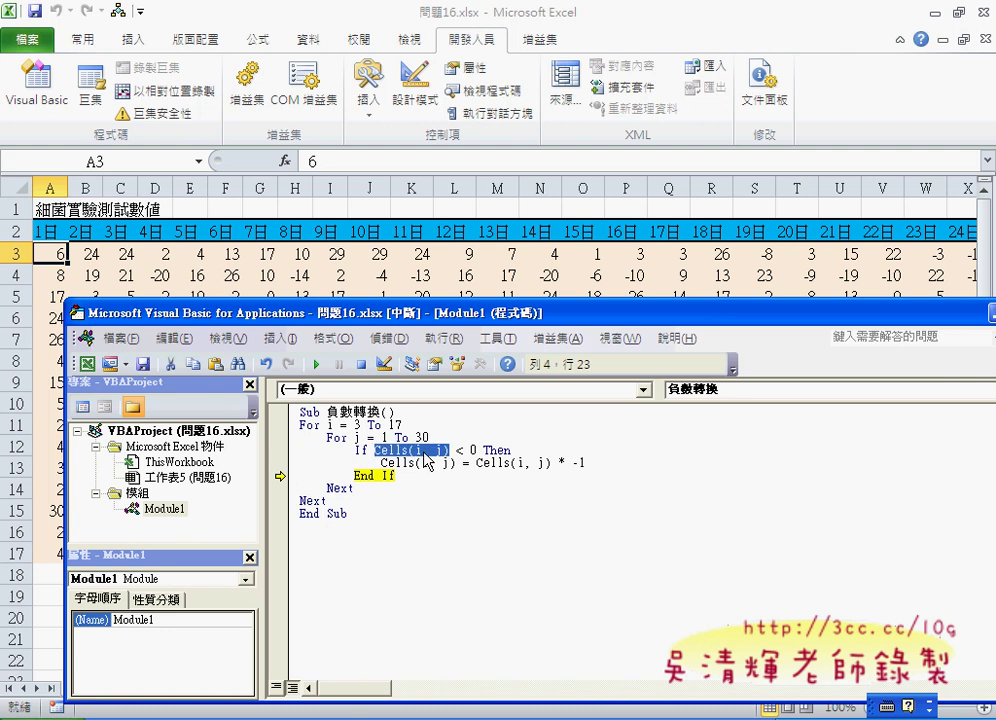
Add a watch on Cells(i, j), expand it to show value 24, and shrink the Watch pane.
right_click(403, 458)
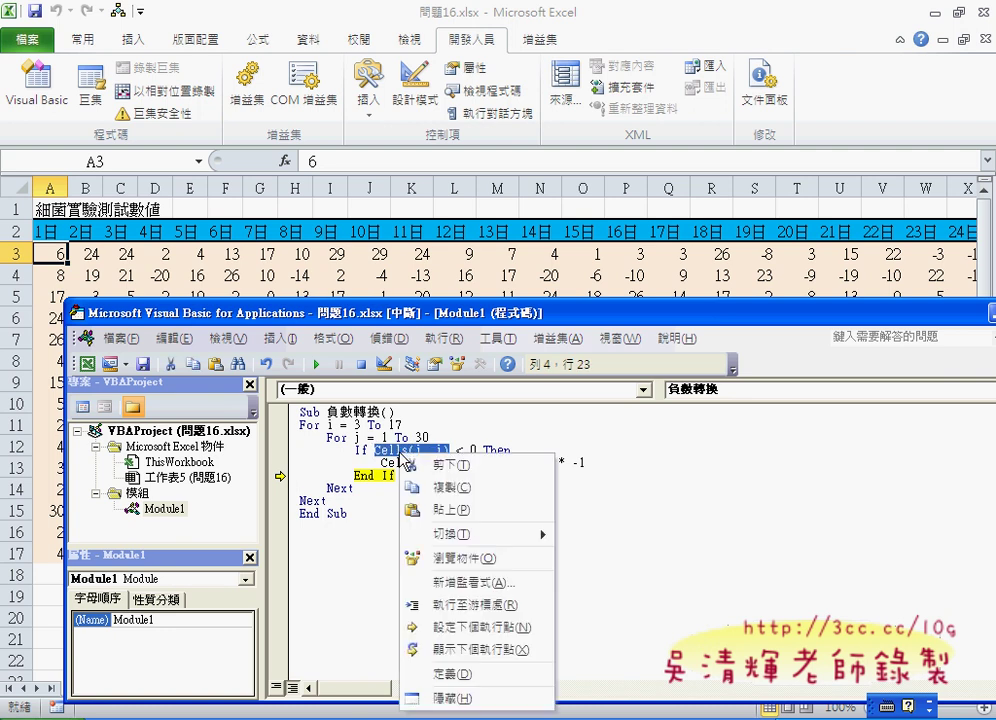
click(462, 582)
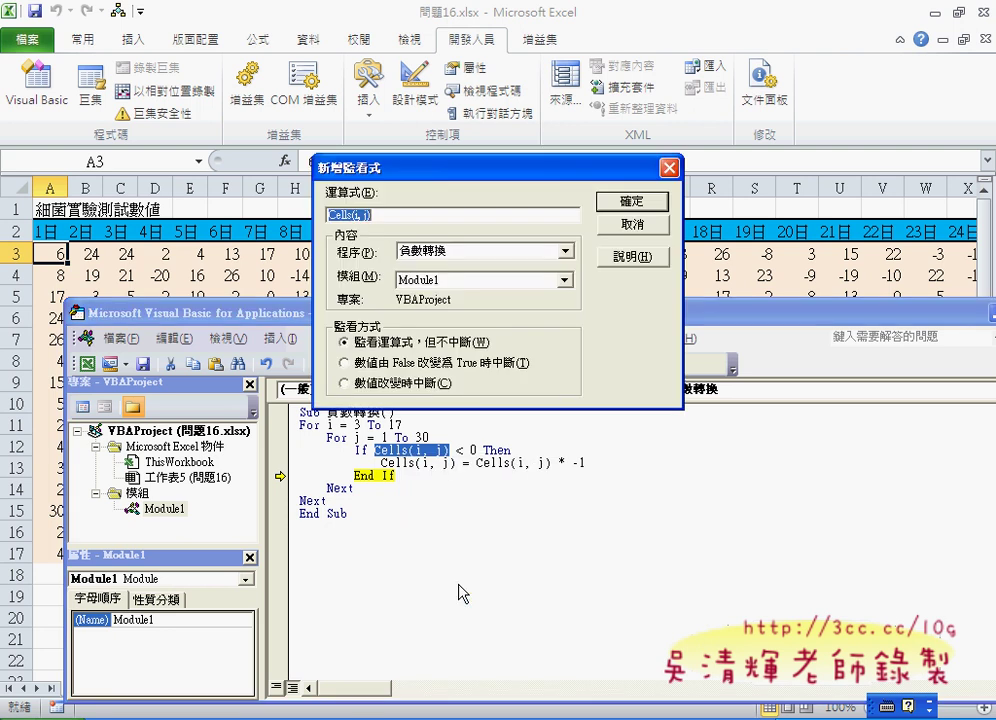
click(627, 201)
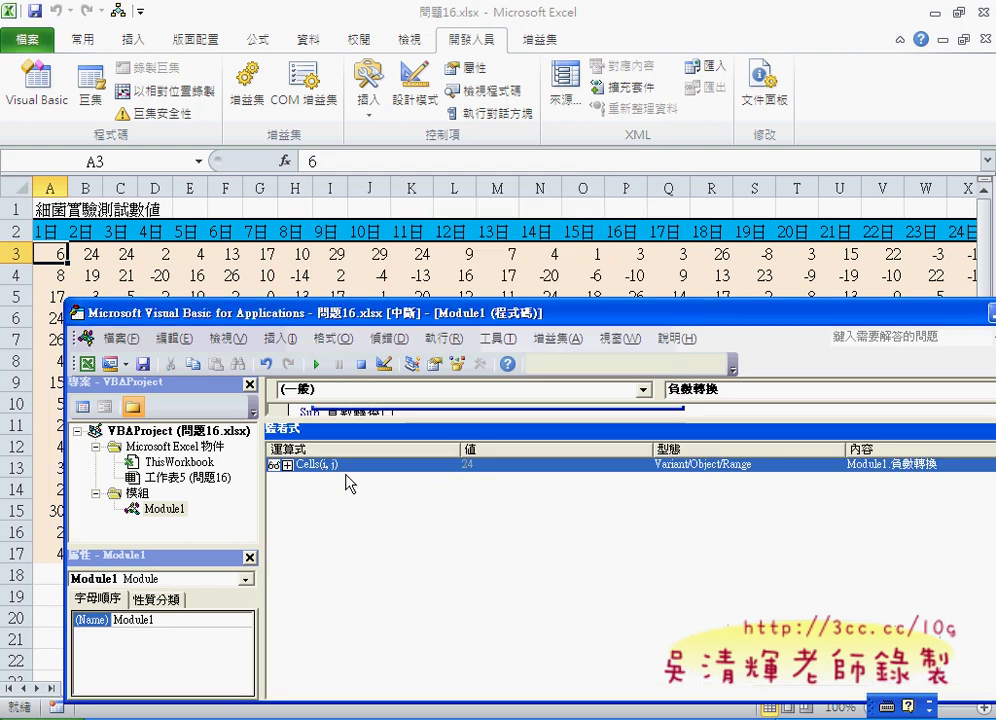
click(287, 466)
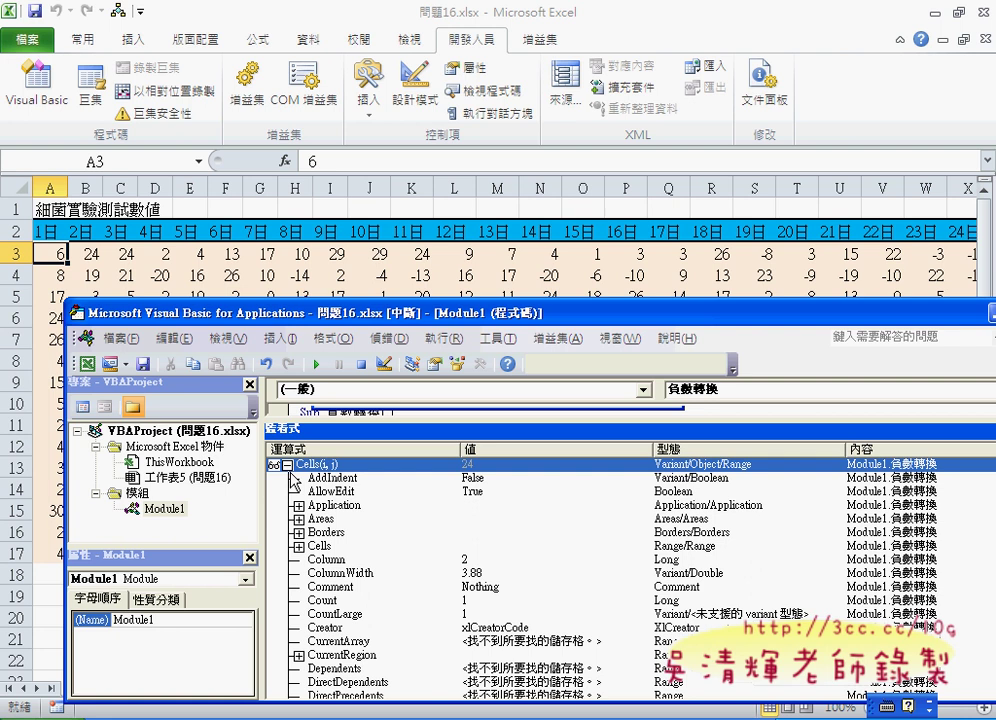
click(480, 466)
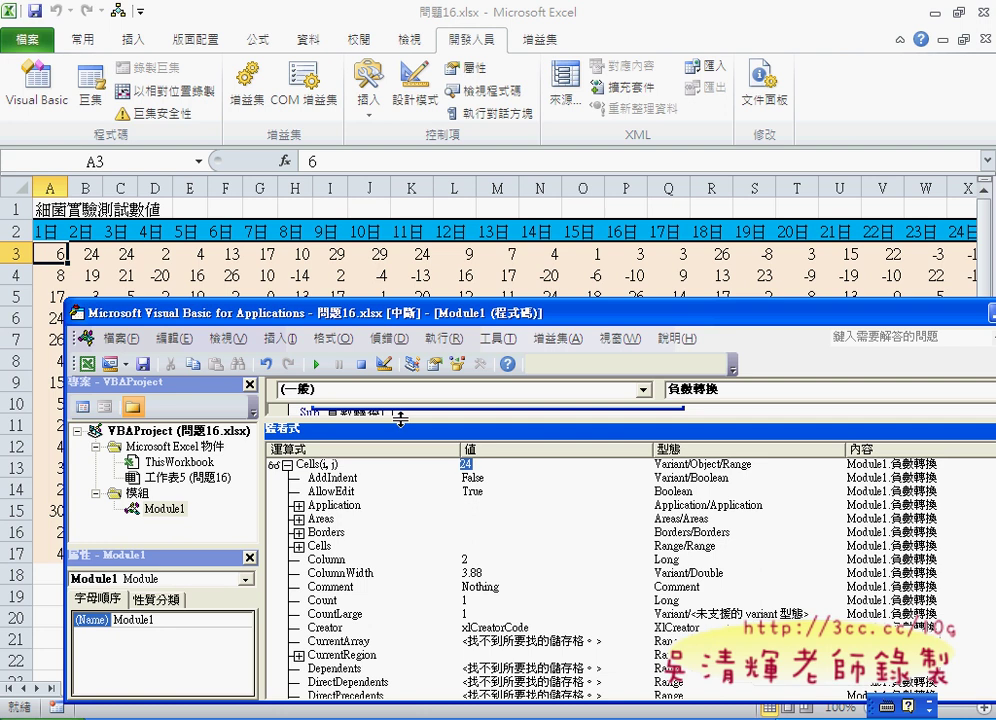
drag(400, 418, 402, 556)
click(417, 480)
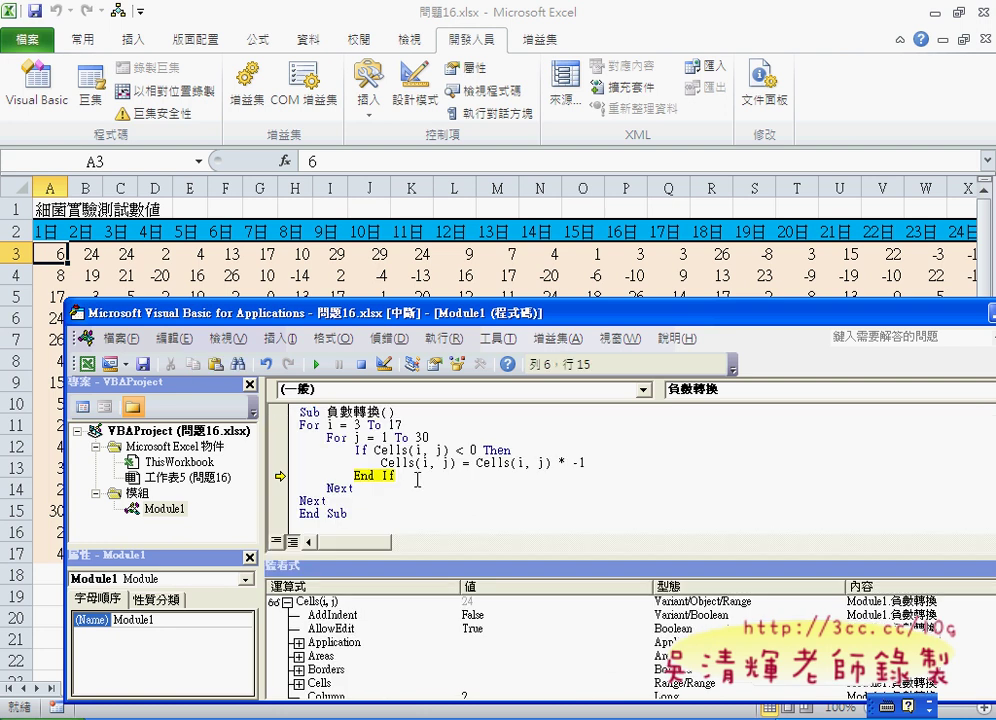
Step through more column iterations of the inner loop until a negative value comes up.
key(F8)
key(F8)
key(F8)
key(F8)
key(F8)
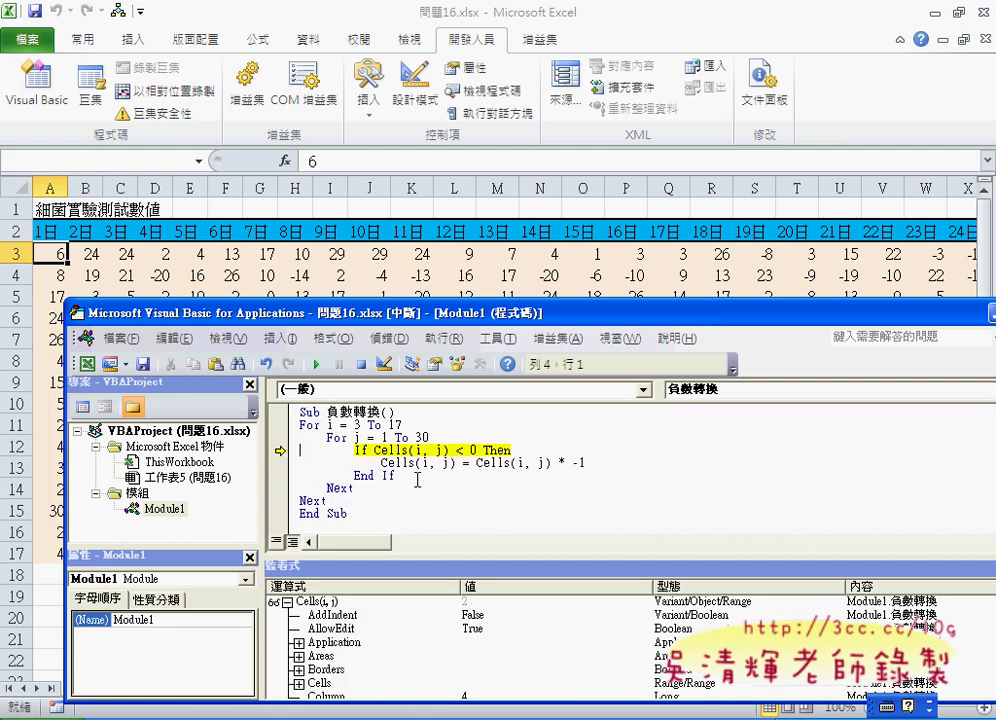
key(F8)
key(F8)
key(F8)
key(F8)
key(F8)
key(F8)
key(F8)
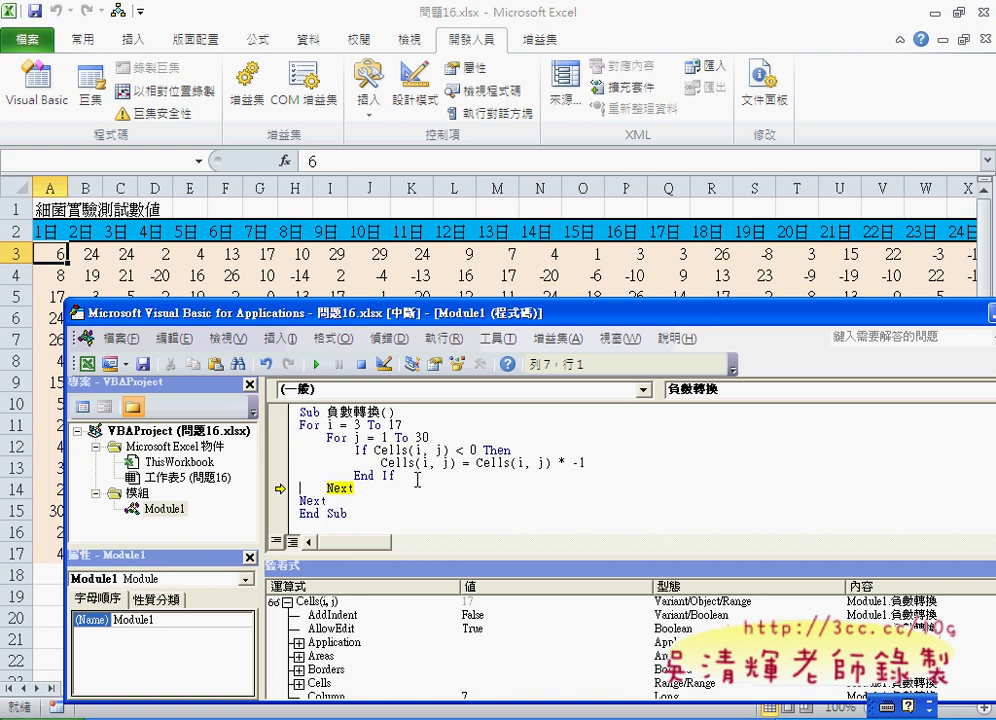
key(F8)
key(F8)
key(F8)
key(F8)
key(F8)
key(F8)
key(F8)
key(F8)
key(F8)
key(F8)
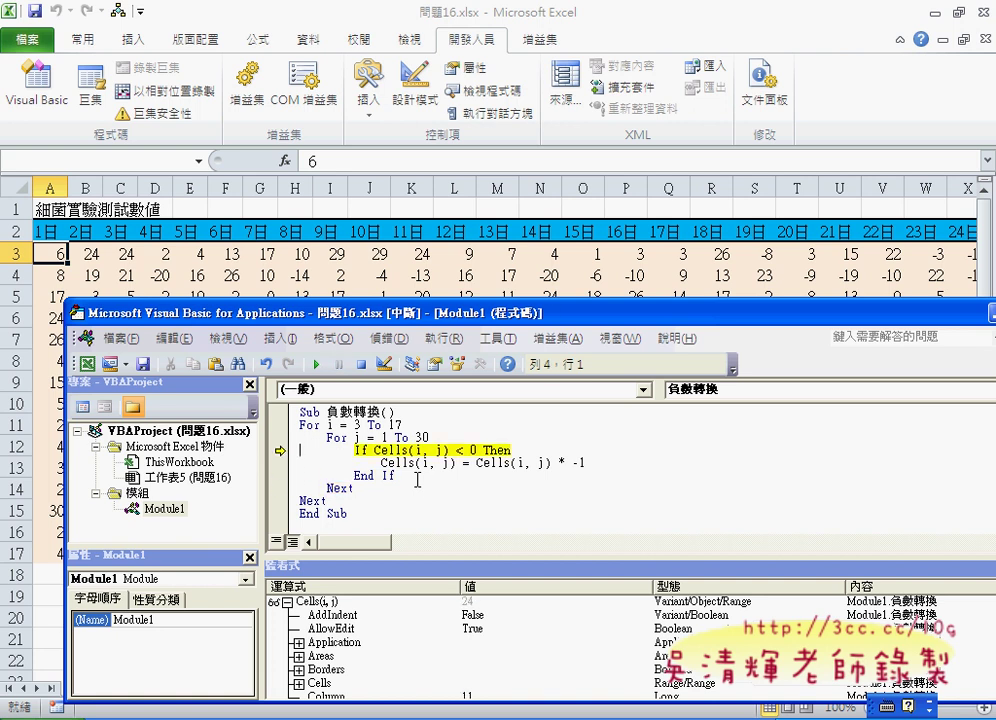
key(F8)
key(F8)
key(F8)
key(F8)
key(F8)
key(F8)
key(F8)
key(F8)
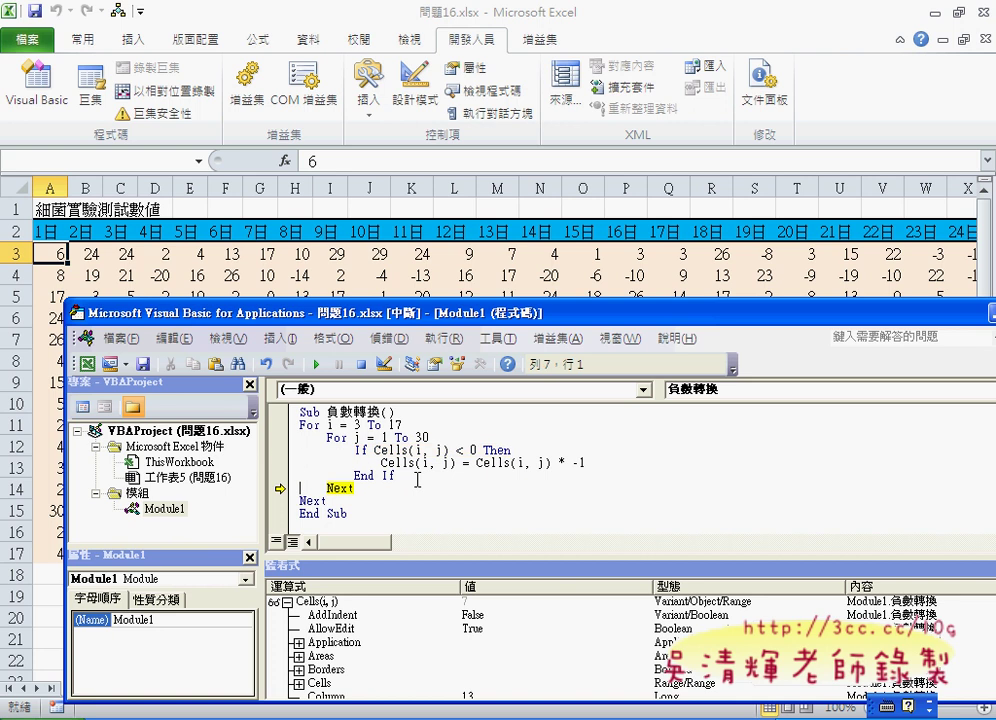
key(F8)
key(F8)
key(F8)
key(F8)
key(F8)
key(F8)
key(F8)
key(F8)
key(F8)
key(F8)
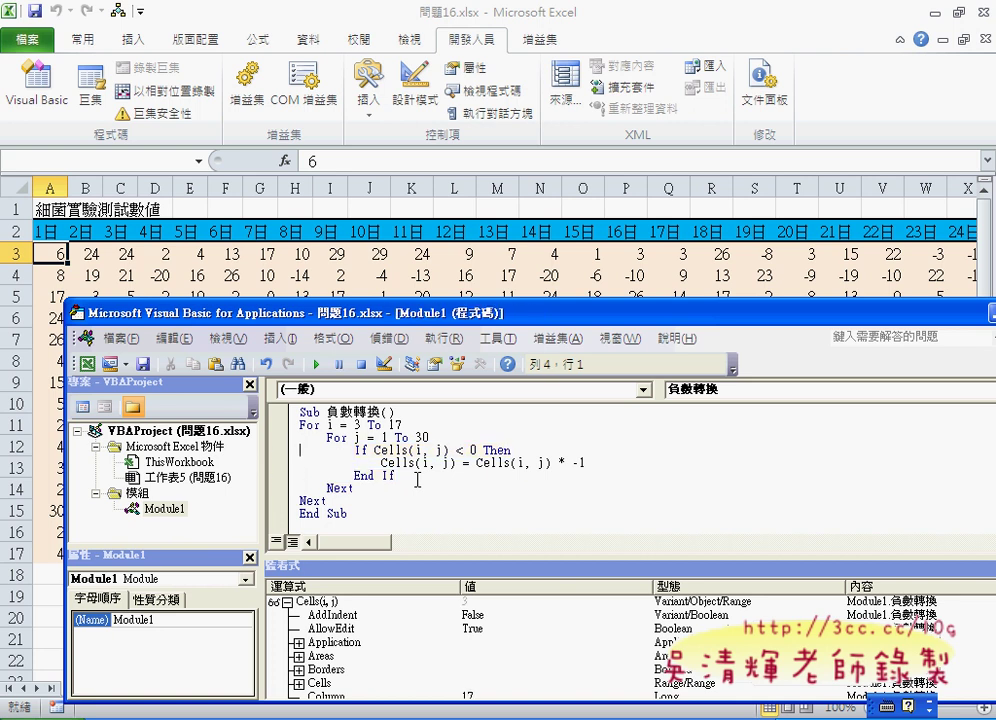
key(F8)
key(F8)
key(F8)
key(F8)
key(F8)
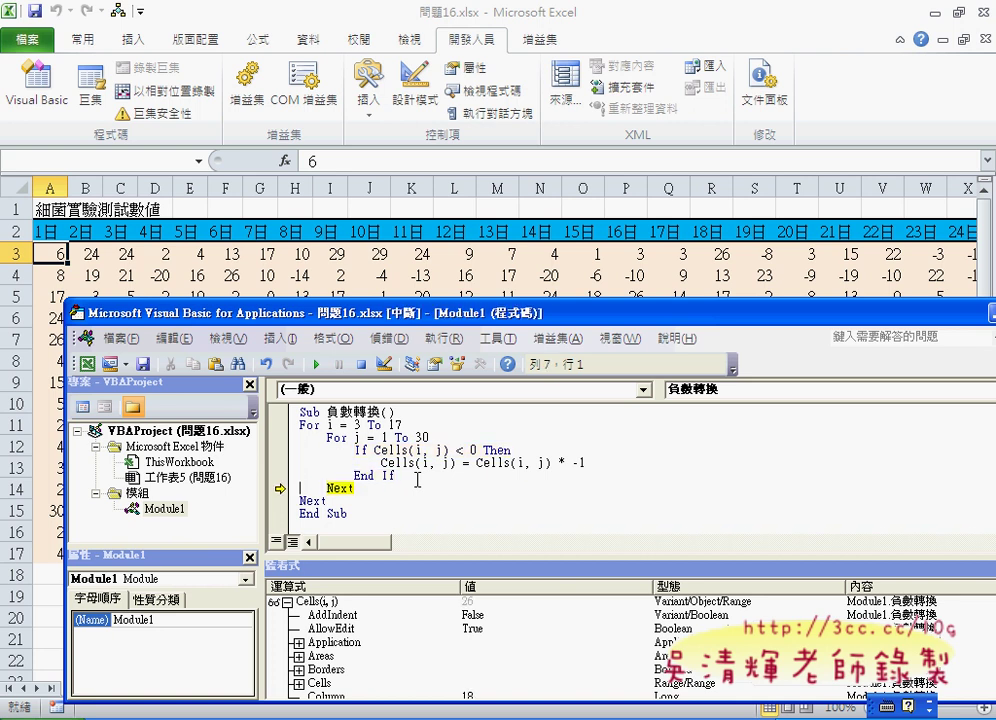
key(F8)
key(F8)
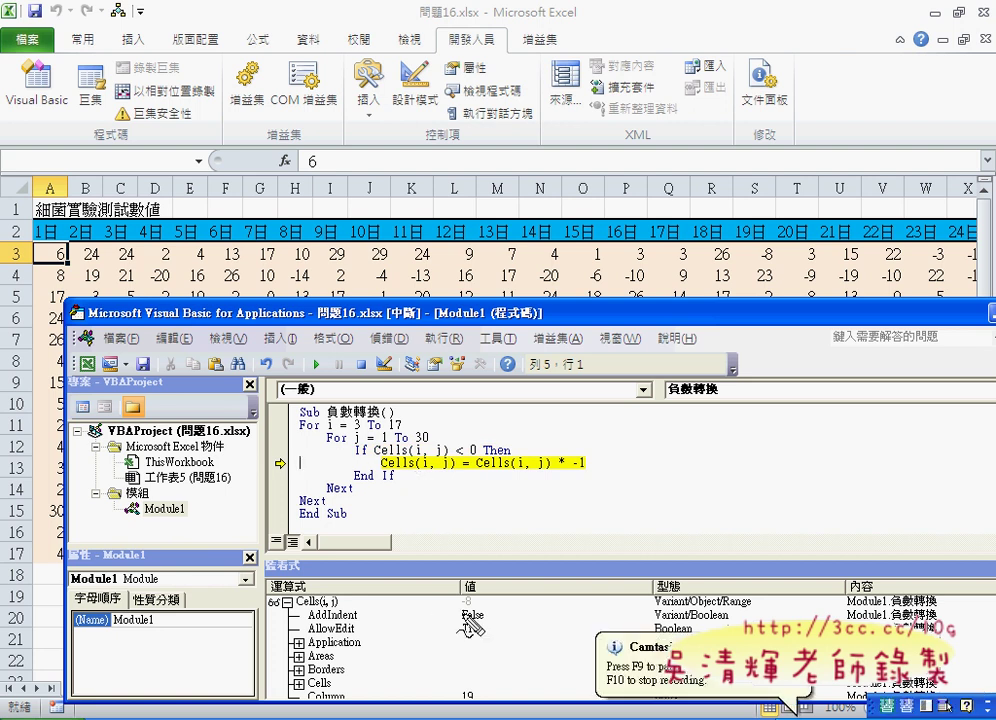
Run the line that flips S3 from -8 to 8, confirmed by the Cells(i, j) watch.
drag(470, 590, 468, 592)
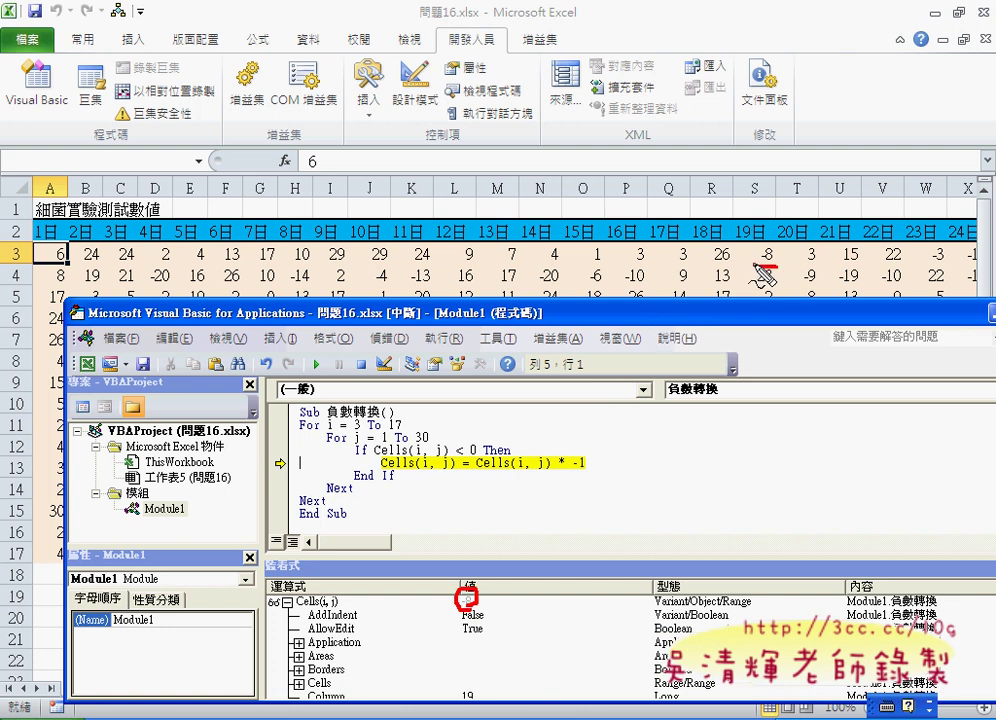
drag(779, 247, 786, 262)
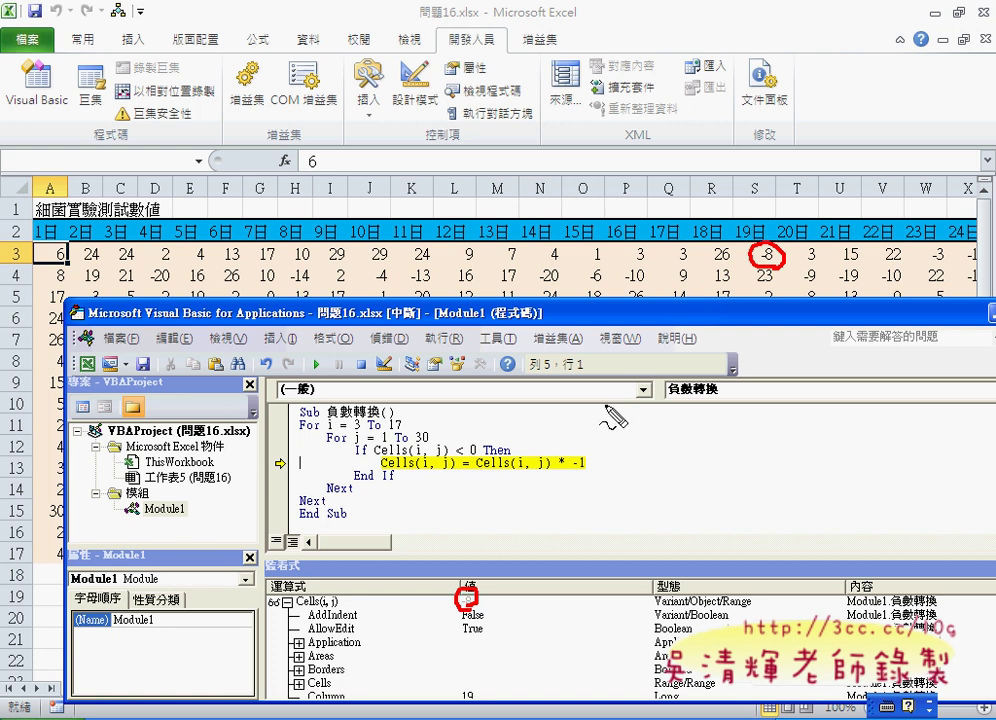
key(Escape)
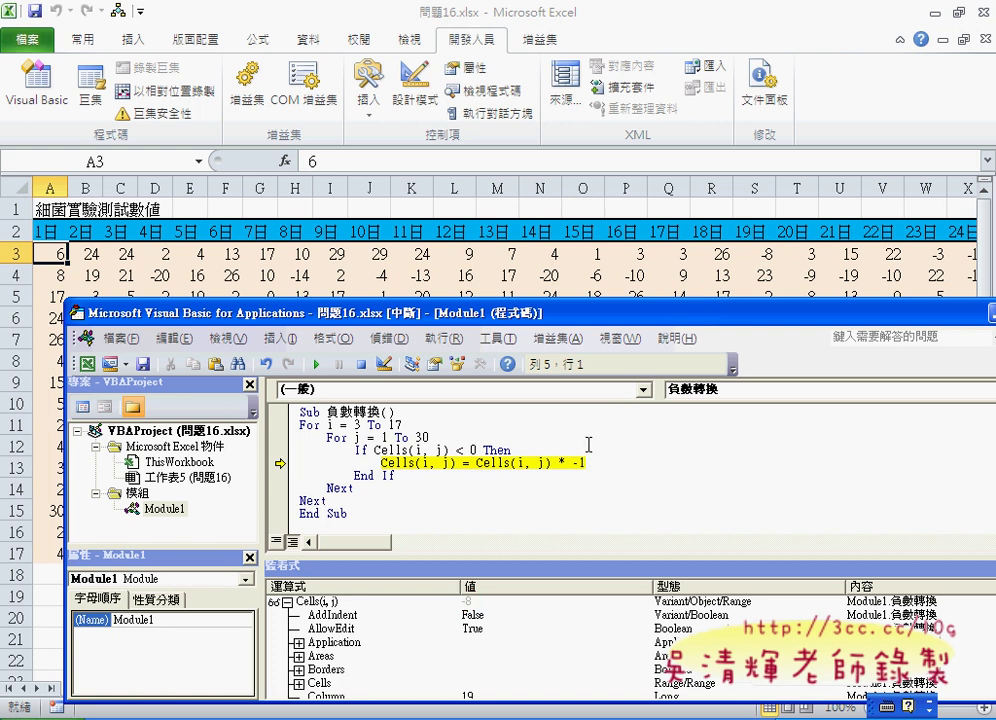
click(604, 460)
key(F8)
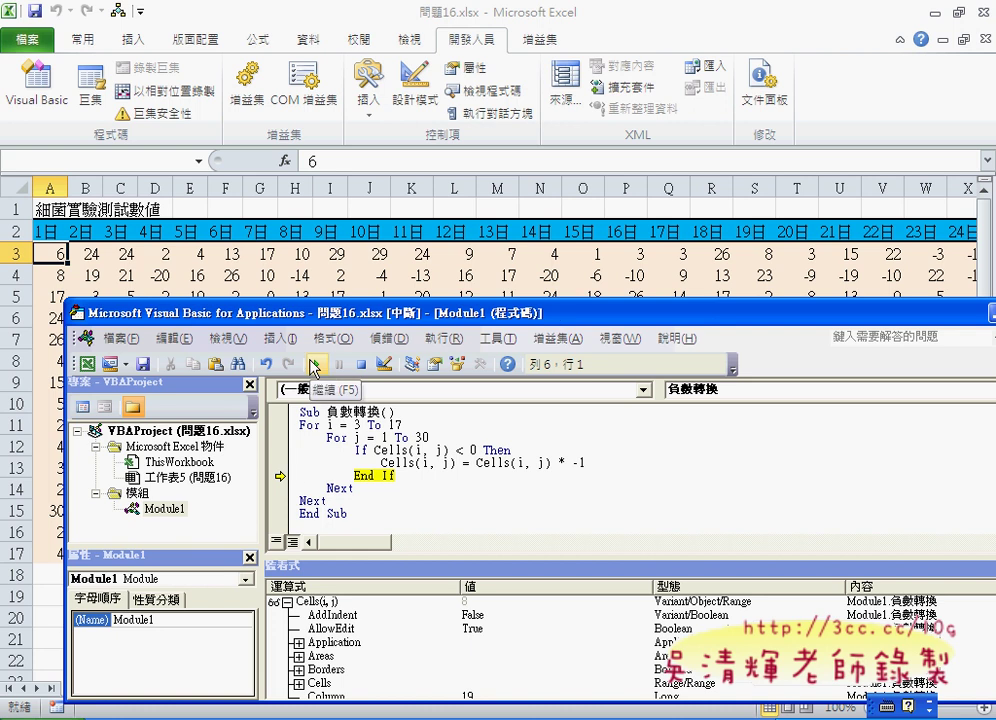
click(313, 366)
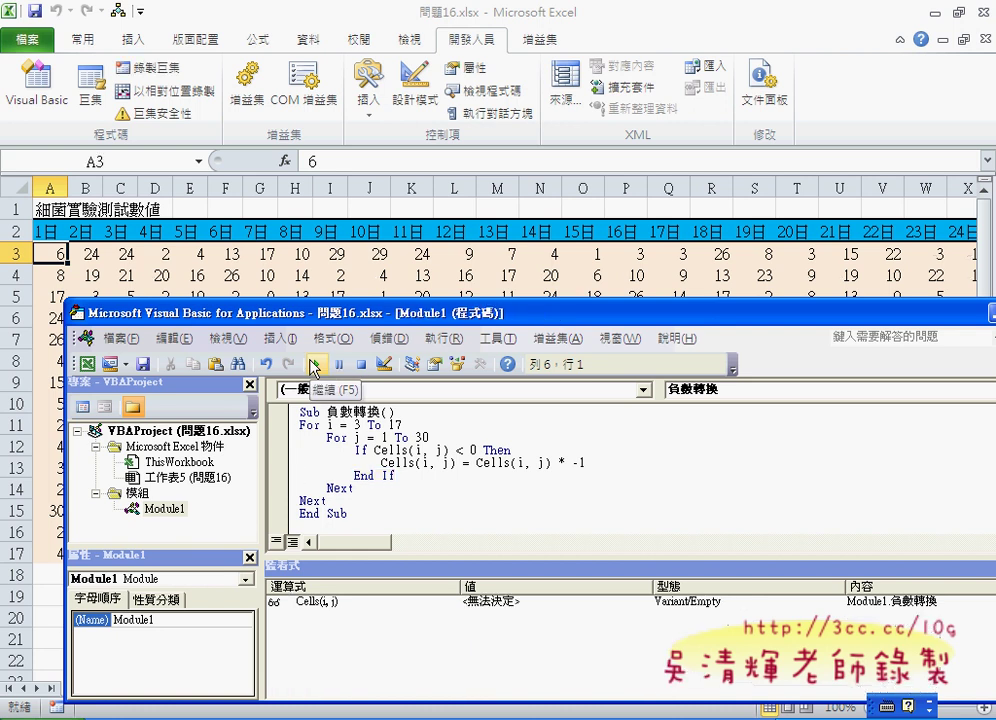
click(337, 256)
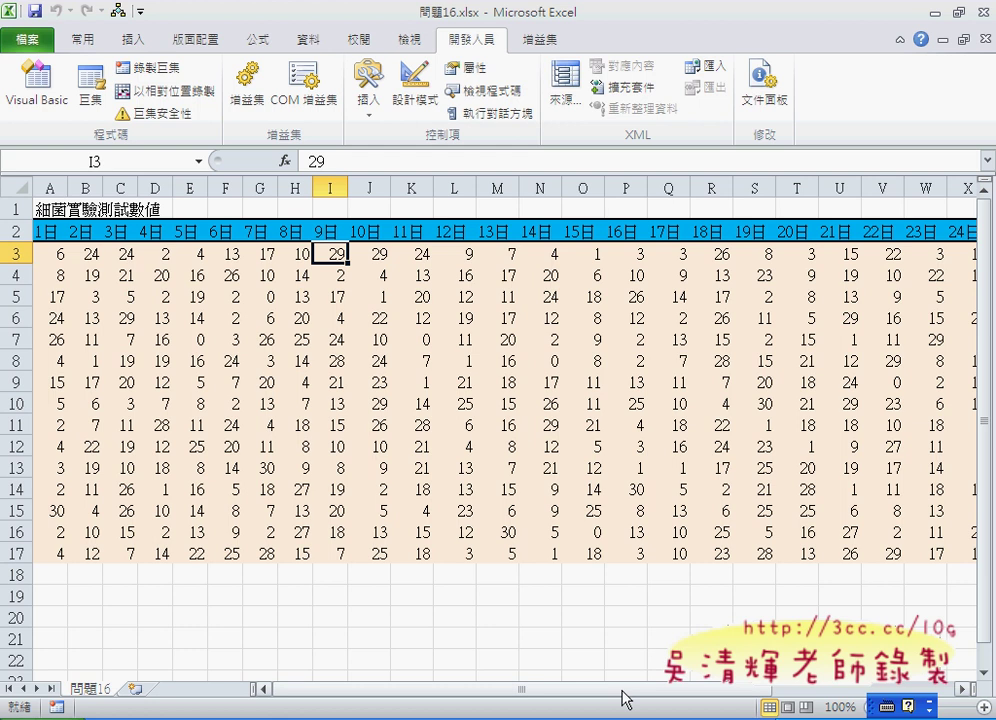
mouse_move(622, 690)
mouse_down()
mouse_move(840, 703)
mouse_move(549, 703)
mouse_up()
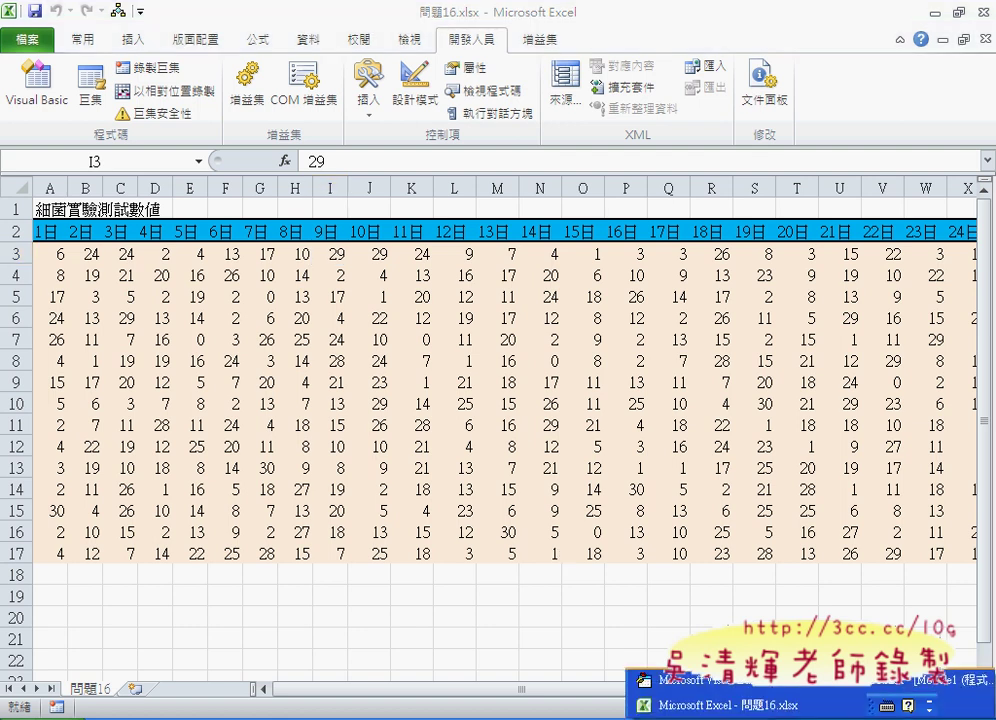
key(alt+F11)
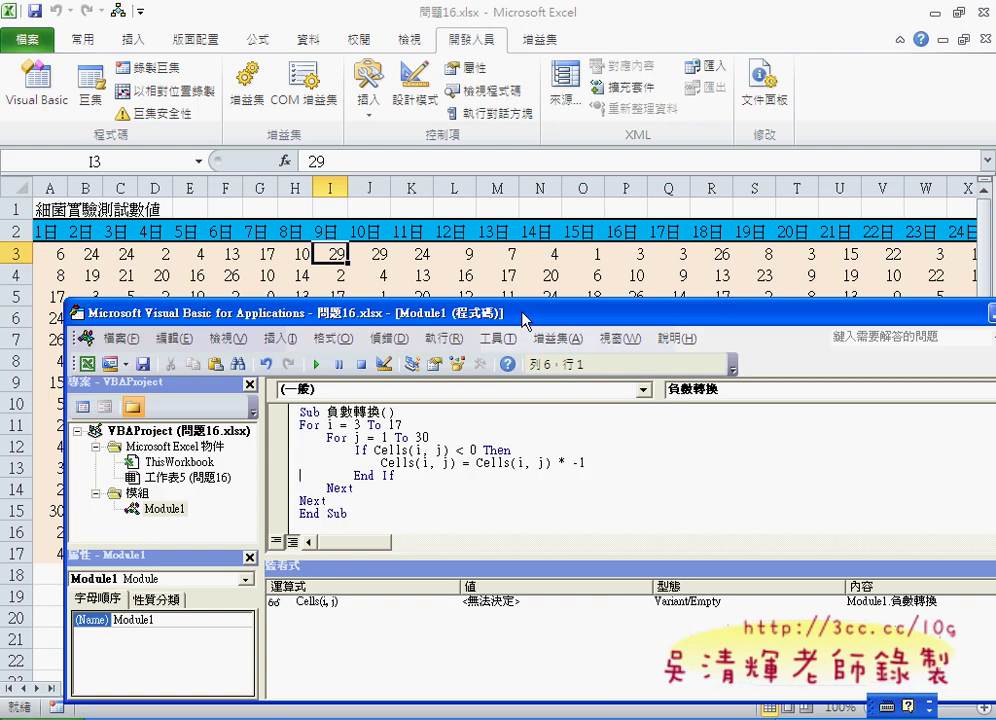
Maximize the VBA editor to display the finished nested-loop 負數轉換 macro full screen.
double_click(525, 313)
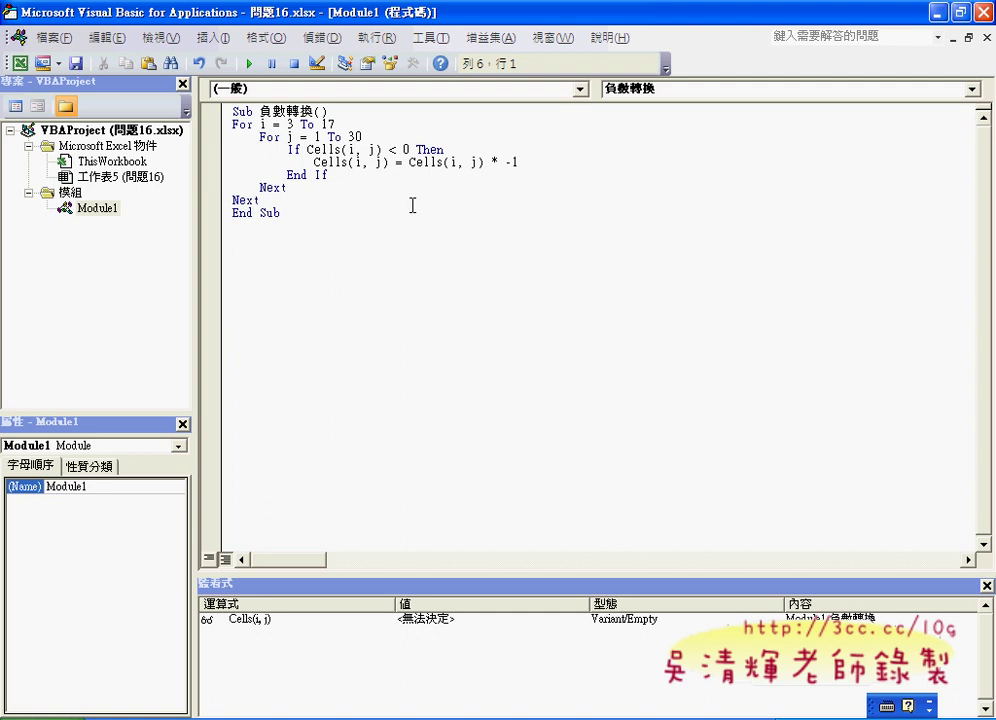
click(237, 124)
drag(237, 124, 340, 123)
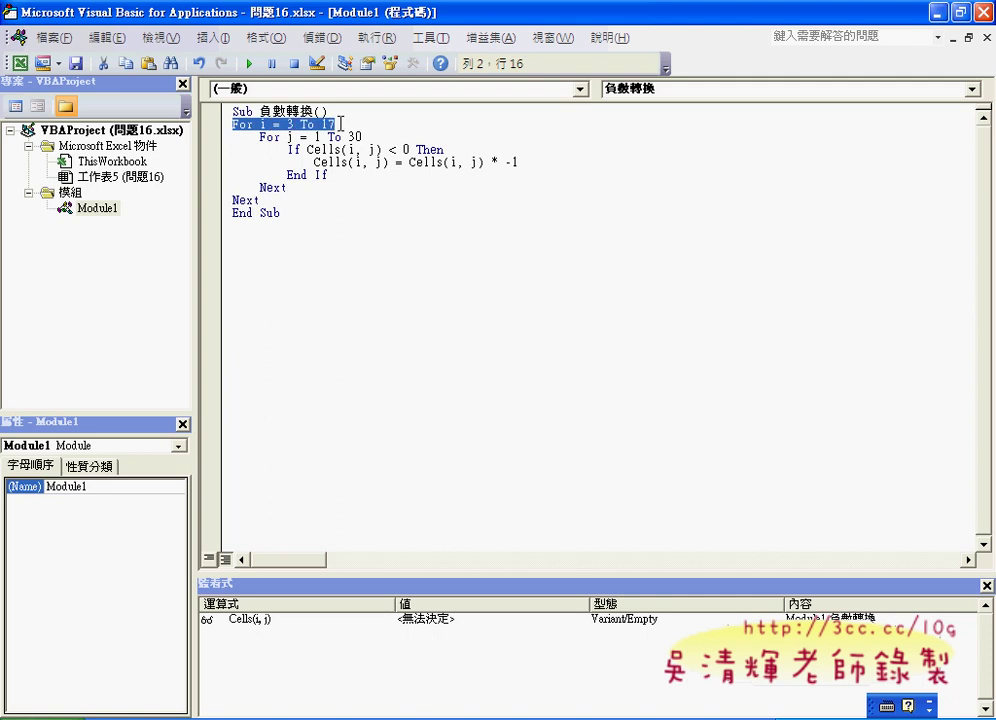
mouse_move(336, 178)
mouse_down()
mouse_move(286, 176)
mouse_move(233, 150)
mouse_up()
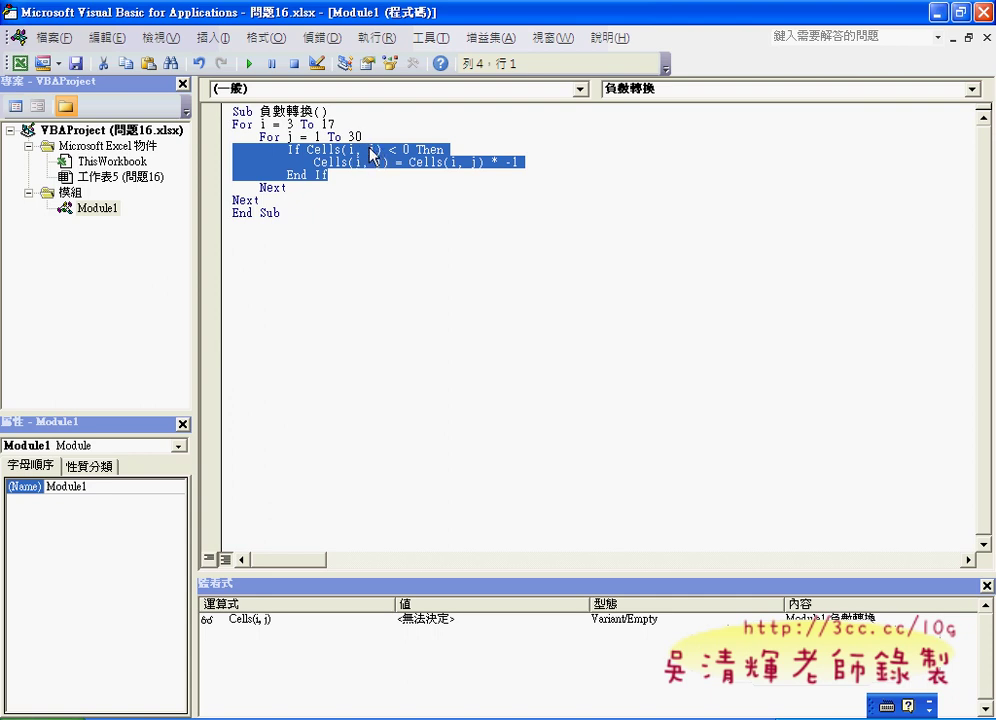
click(259, 137)
drag(259, 137, 364, 137)
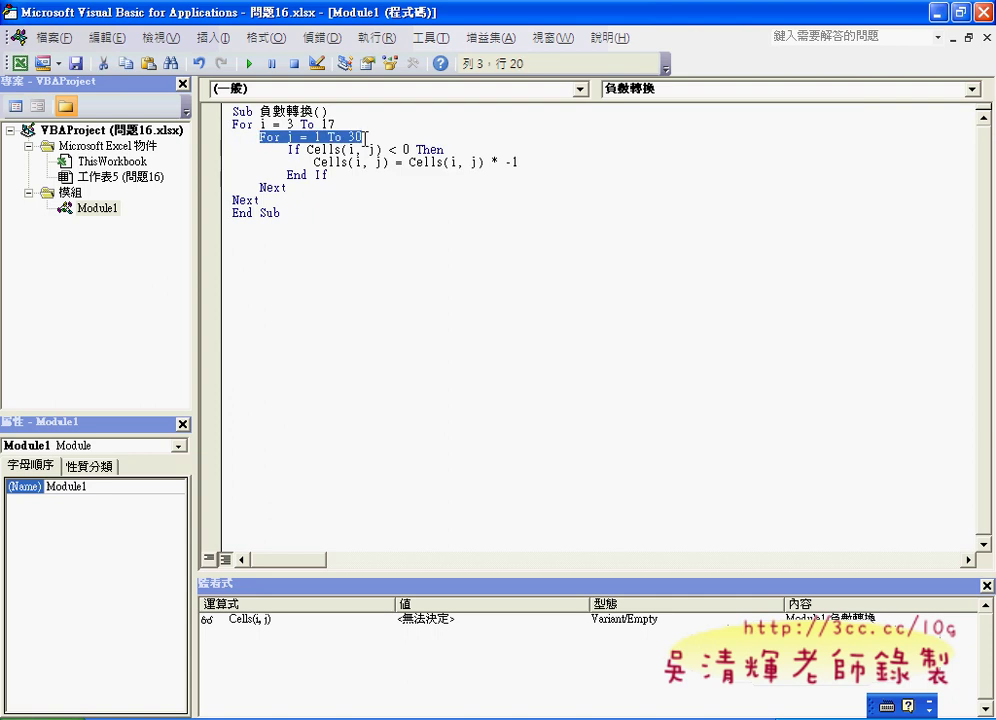